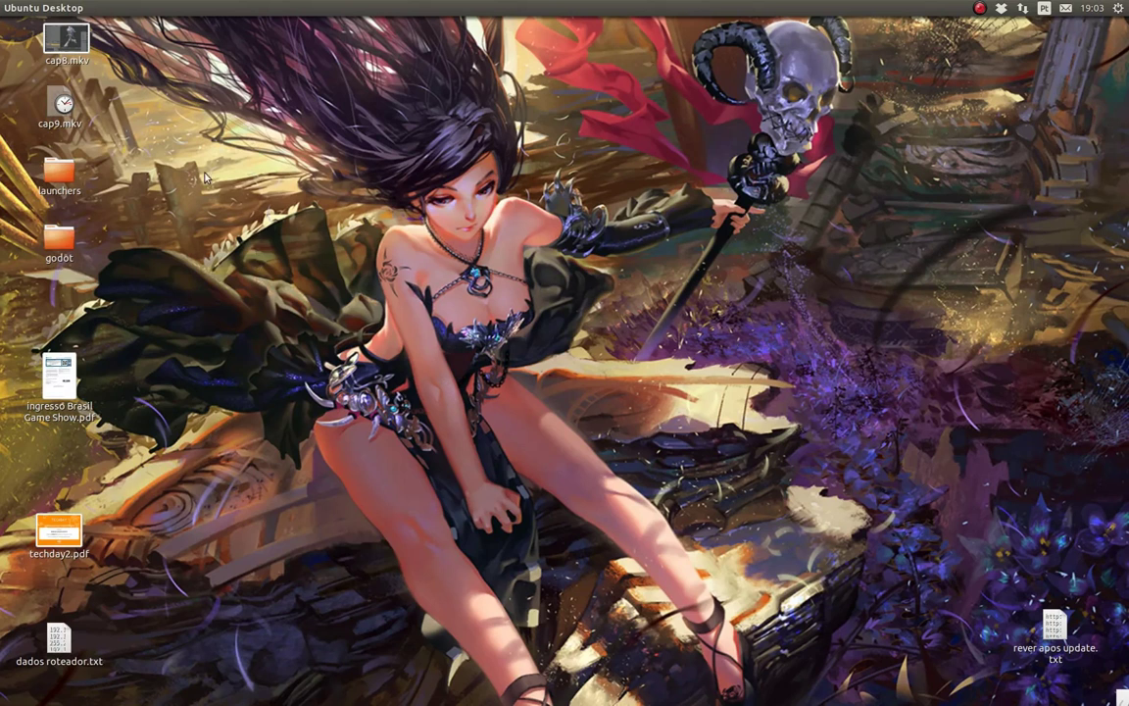
Step: Search the Unity Dash for 'bl' and launch Blender 2.71
click(17, 34)
text(bl)
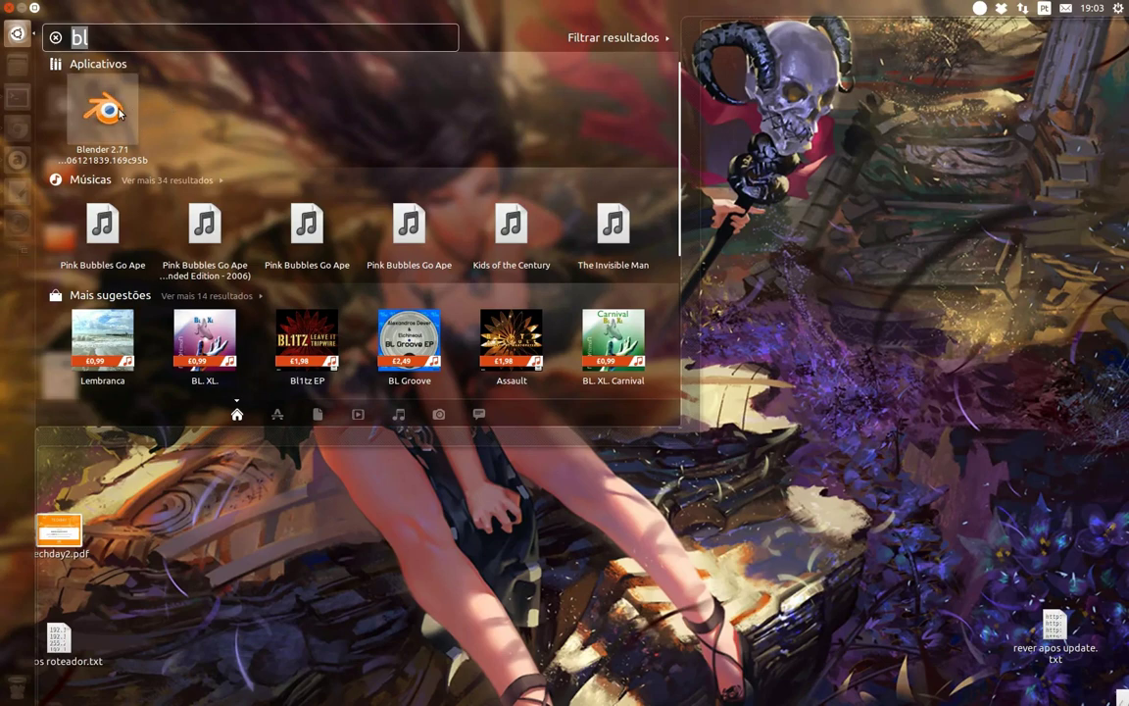
click(125, 160)
click(118, 123)
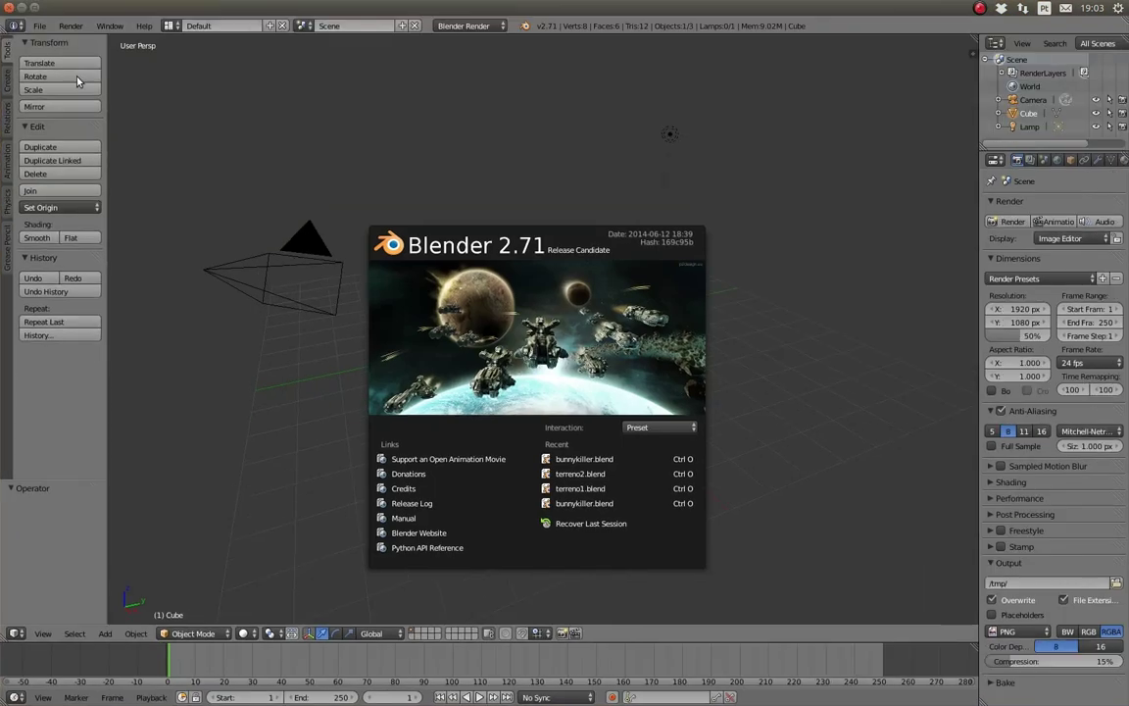
Step: Load bunnykiller.blend from the recent files and scrub through the character's animation
click(588, 458)
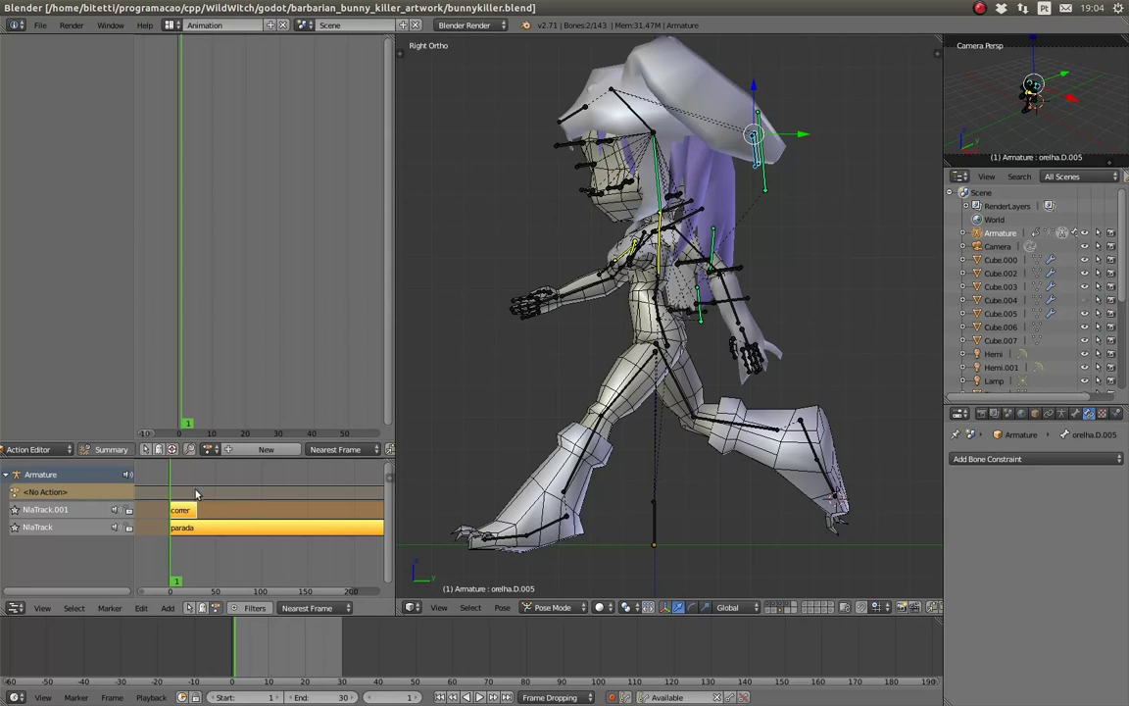
mouse_move(178, 475)
mouse_down()
mouse_move(214, 480)
mouse_move(179, 483)
mouse_move(189, 479)
mouse_up()
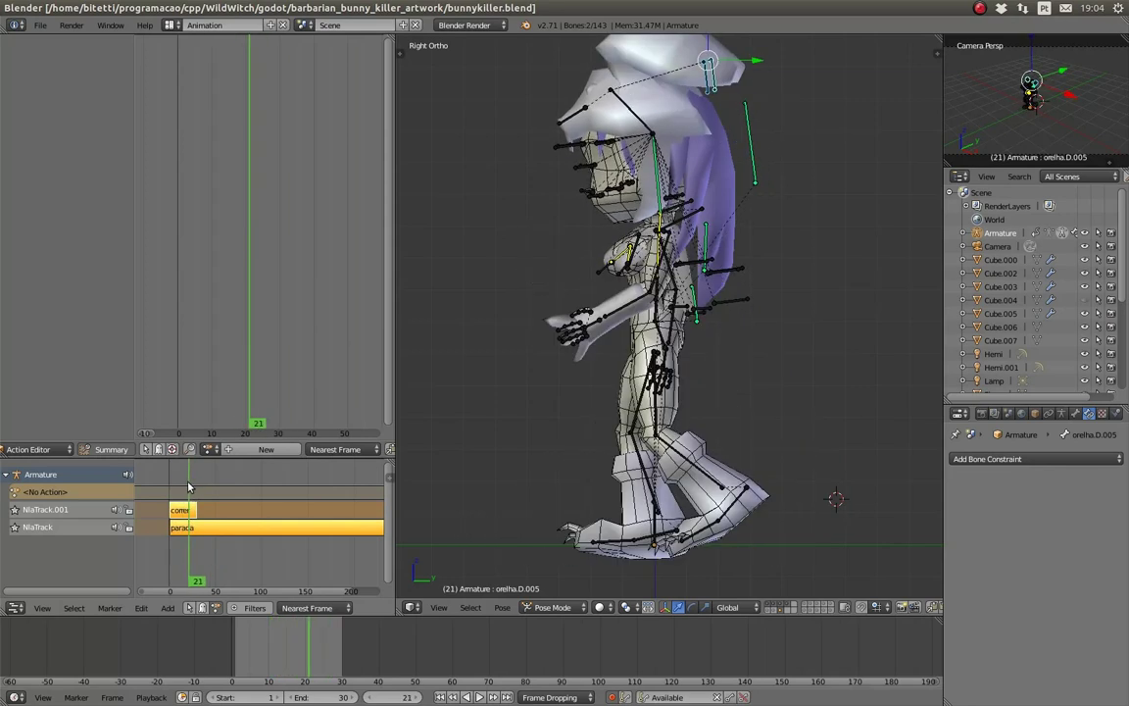
middle_drag(504, 439, 727, 380)
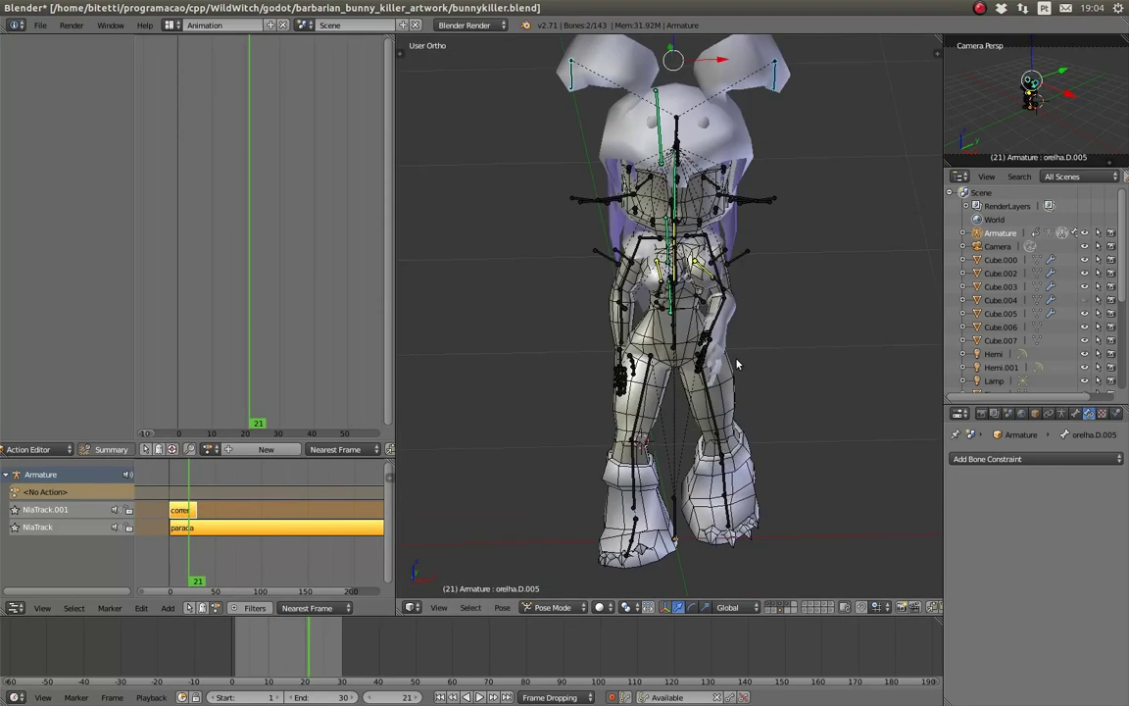
middle_drag(630, 333, 729, 362)
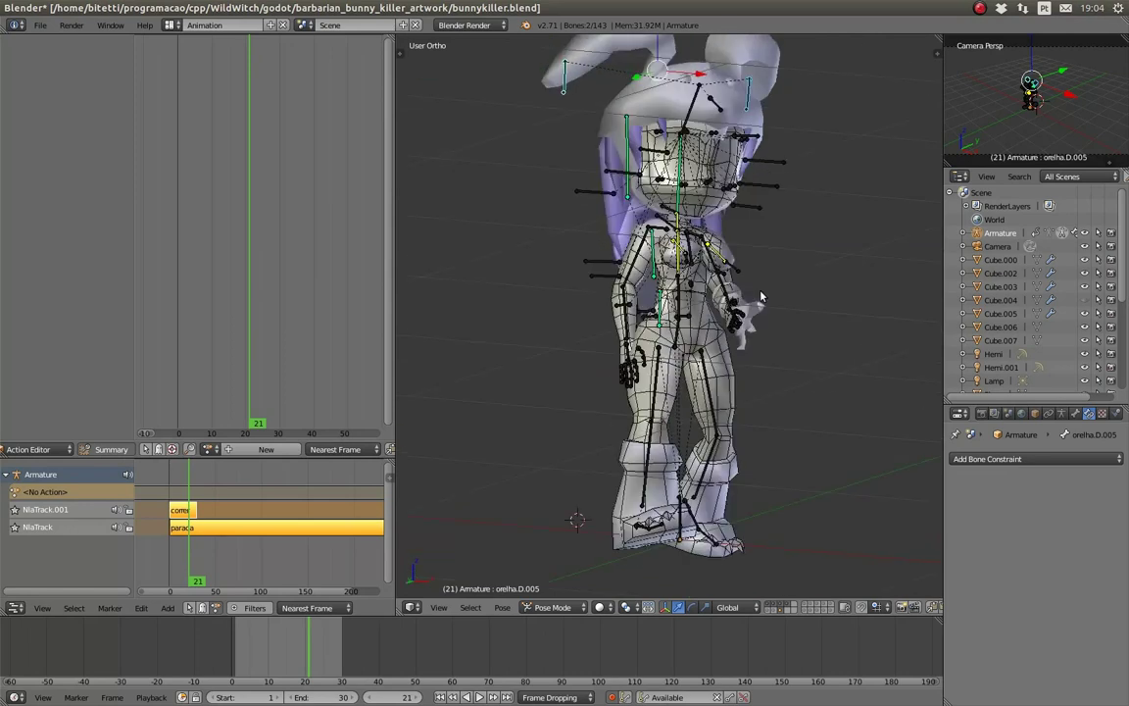
scroll(729, 362, up, 2)
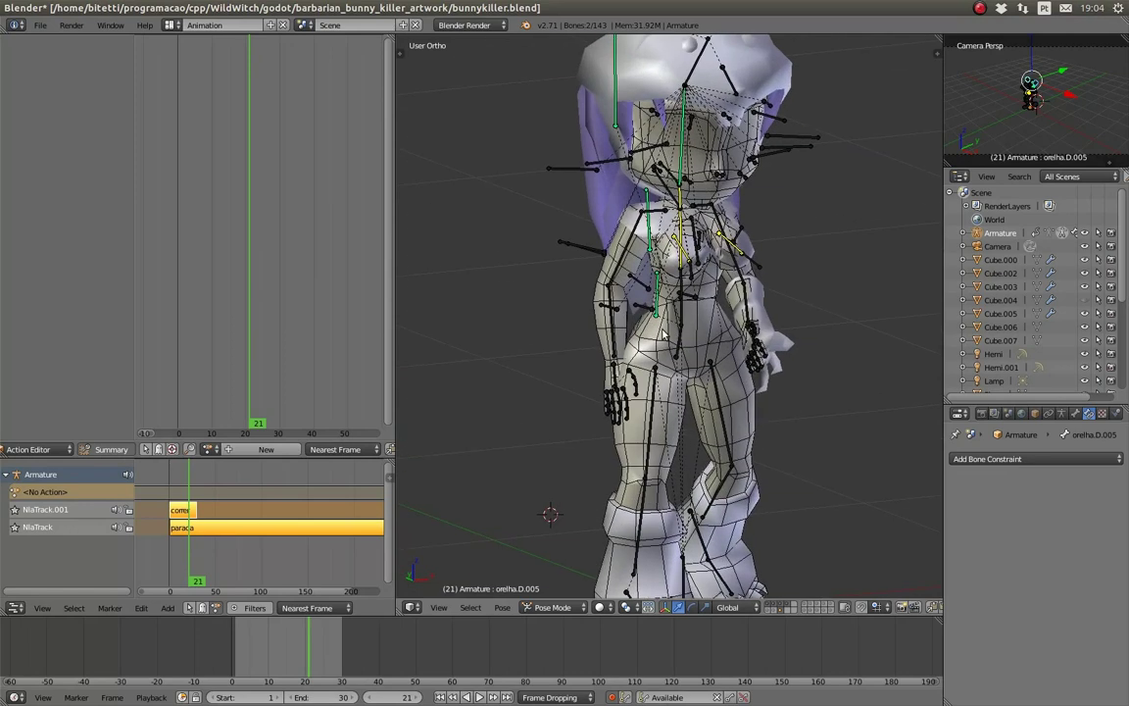
Step: View the bunny's pose at frames 26 and 16 from several angles, then switch to Chrome
drag(182, 480, 185, 472)
mouse_move(702, 300)
middle_down()
mouse_move(706, 309)
mouse_move(582, 309)
mouse_move(666, 316)
middle_up()
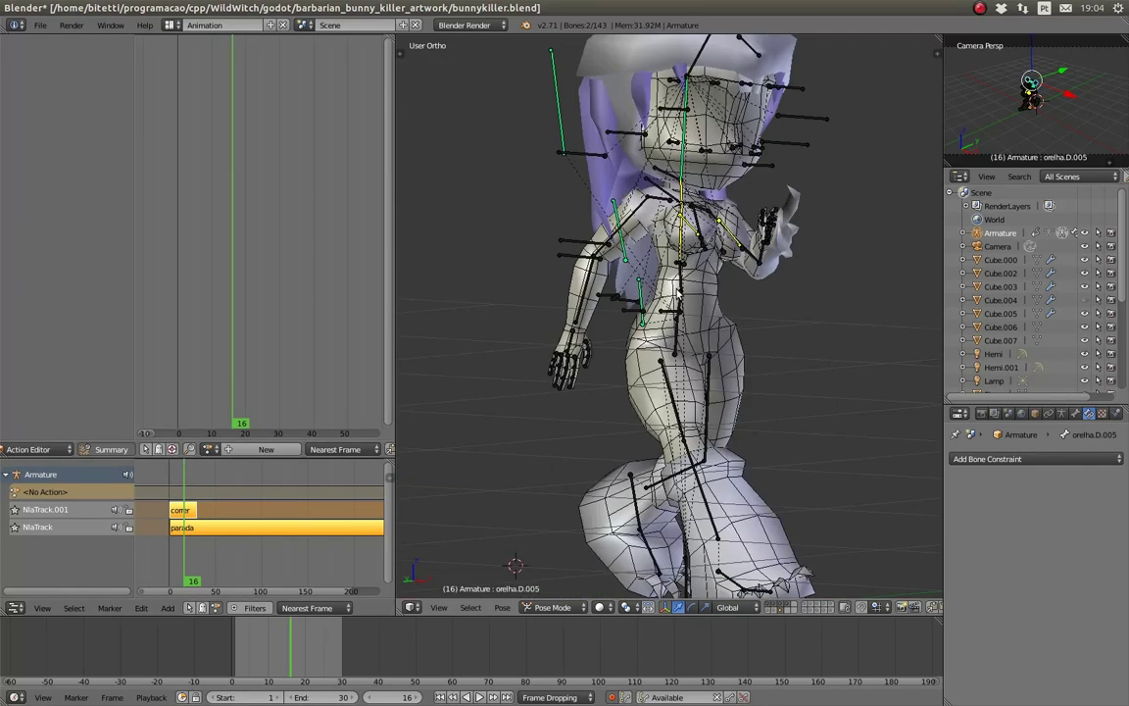
mouse_move(588, 314)
middle_down()
mouse_move(626, 368)
mouse_move(590, 366)
mouse_move(526, 319)
mouse_move(566, 385)
middle_up()
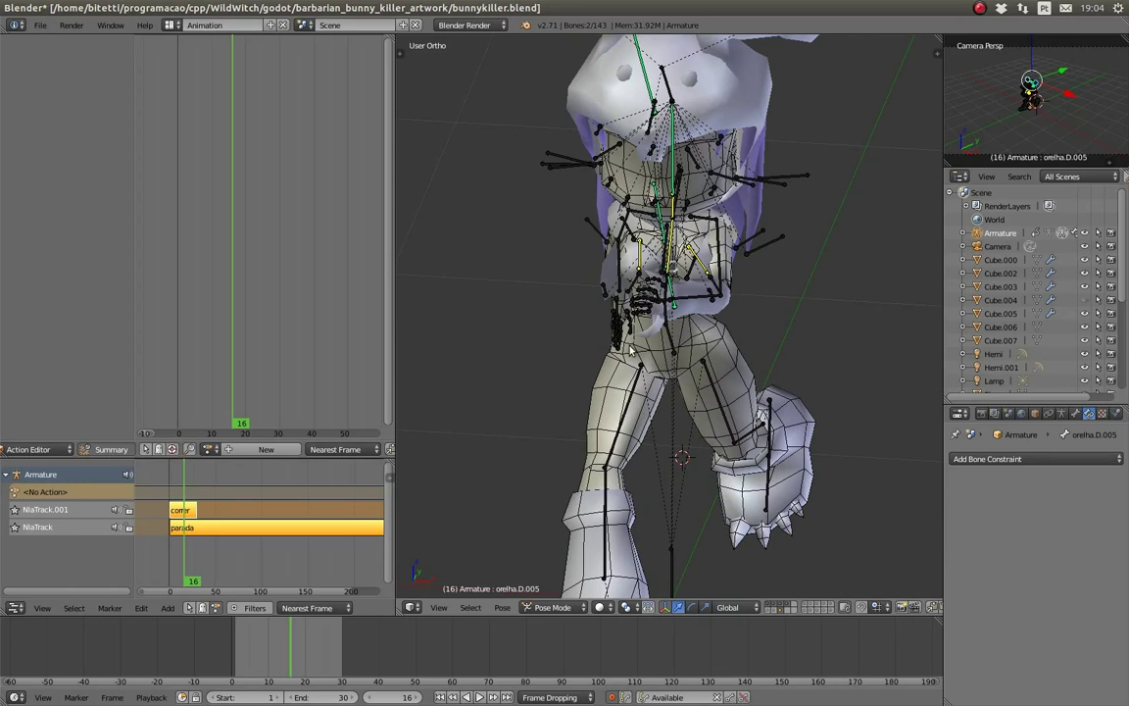
mouse_move(635, 338)
middle_down()
mouse_move(657, 362)
mouse_move(627, 411)
mouse_move(633, 387)
mouse_move(723, 321)
mouse_move(702, 355)
middle_up()
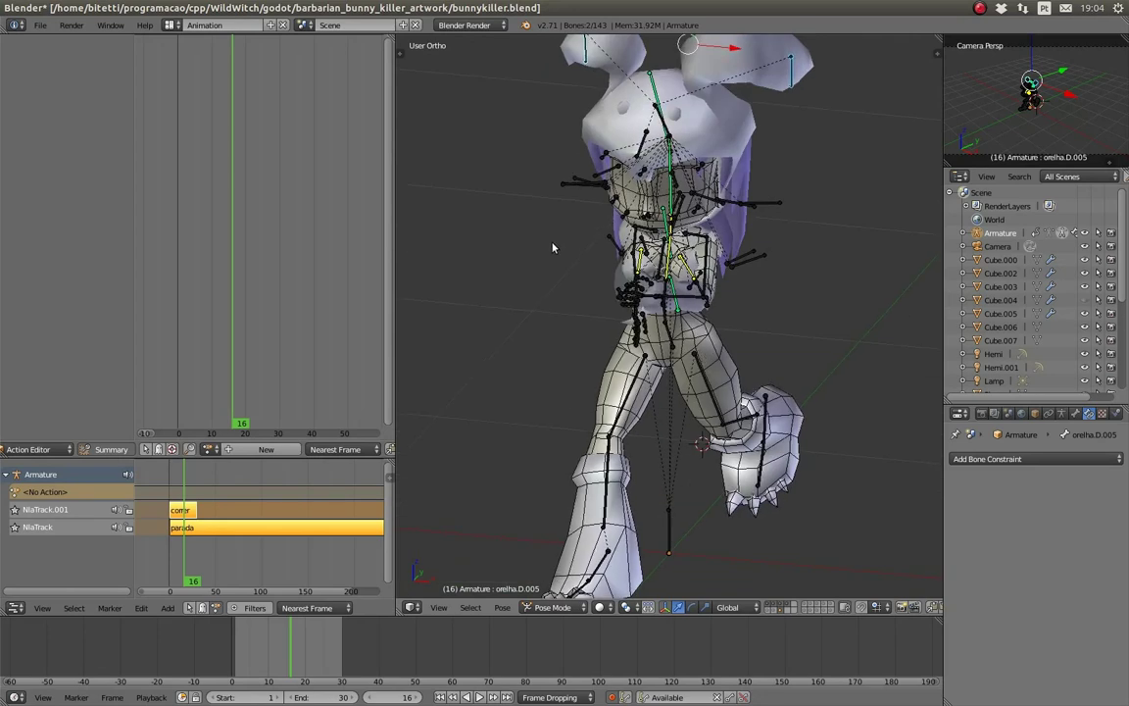
middle_drag(554, 247, 522, 267)
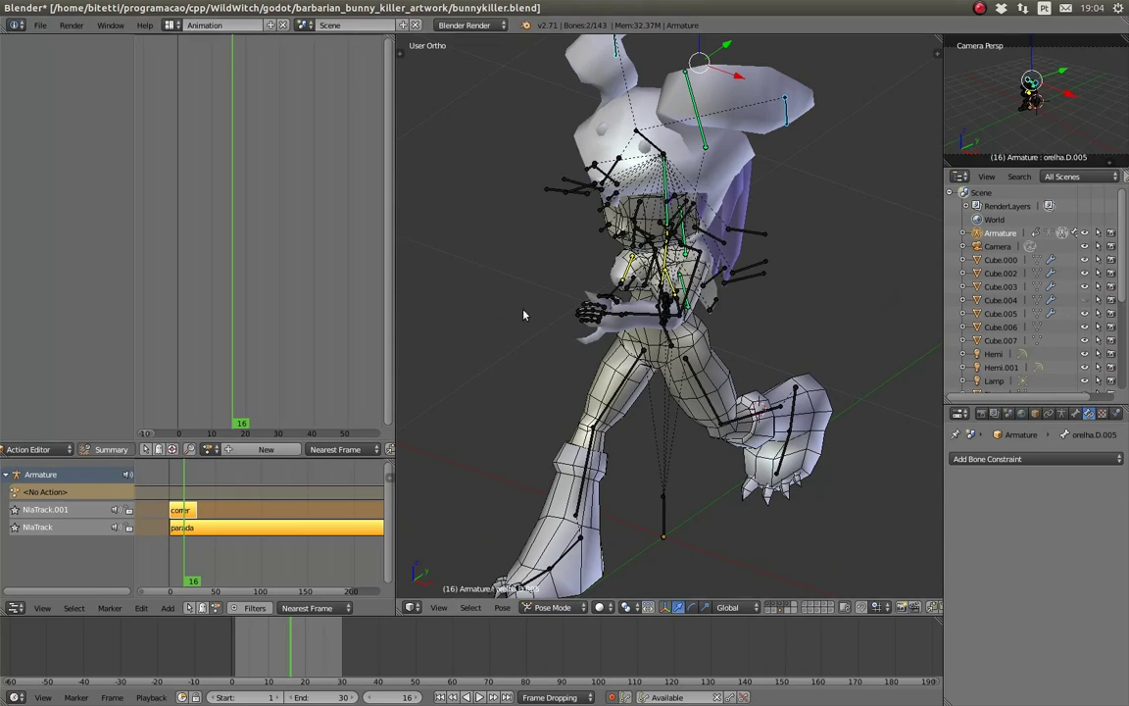
middle_drag(640, 335, 720, 345)
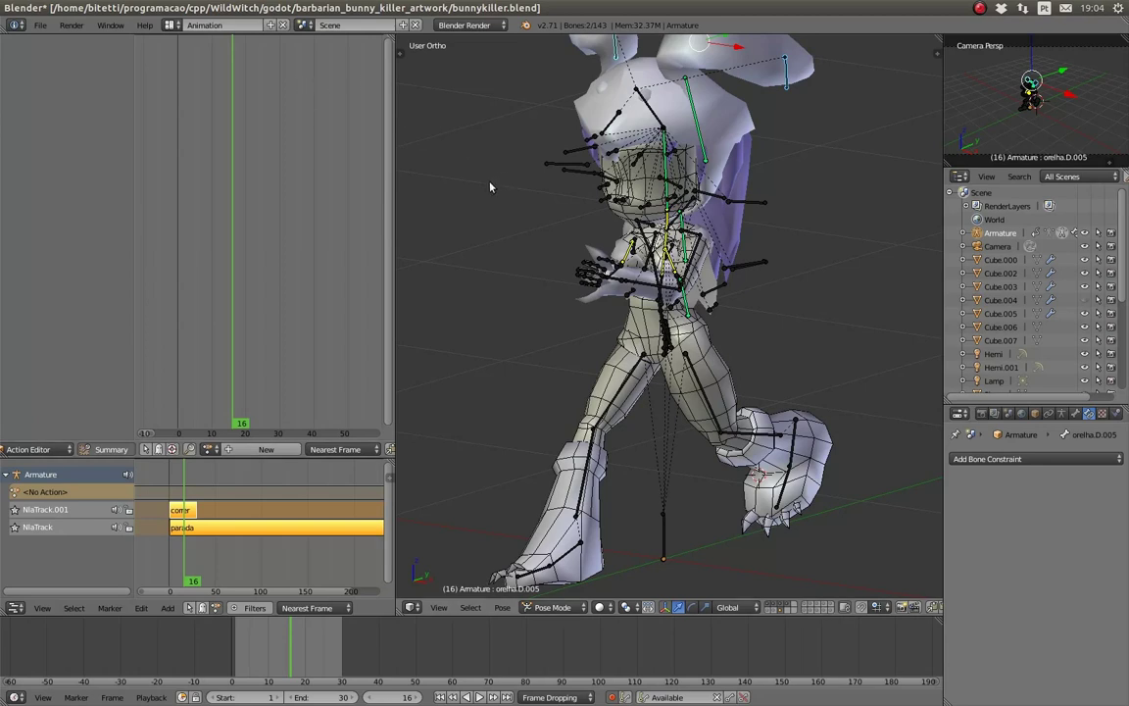
key(alt+Tab)
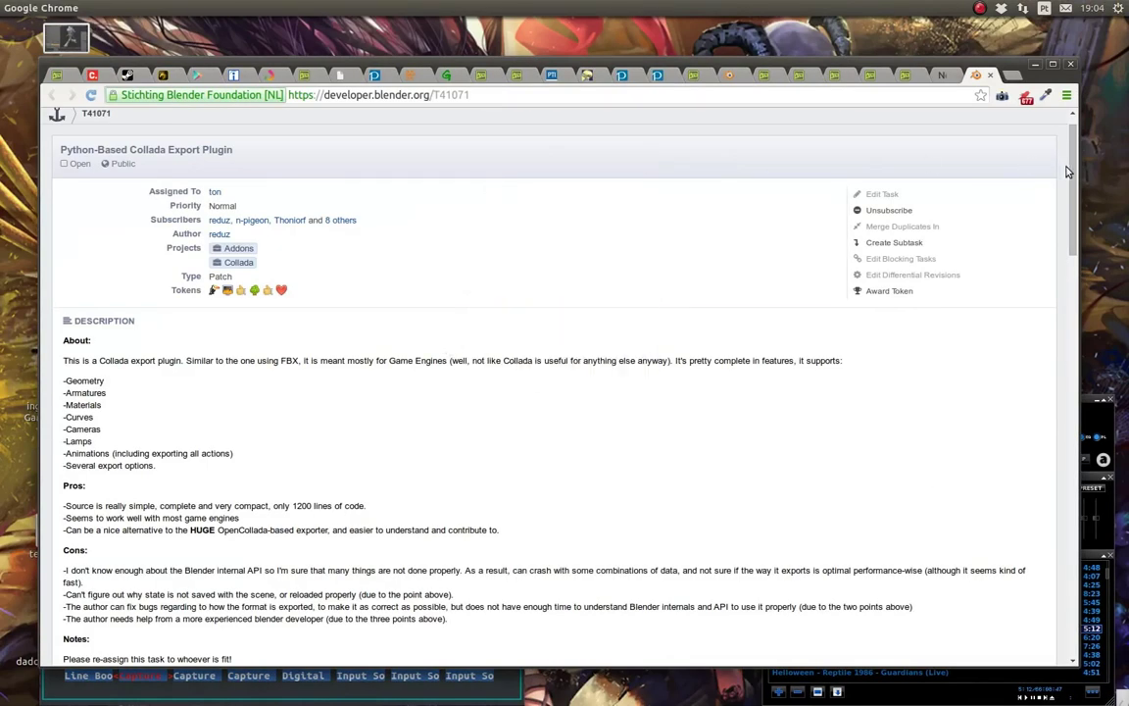
Step: Read the T41071 Collada export plugin page down to io_scene_dae.zip, then return to Blender
scroll(686, 157, up, 1)
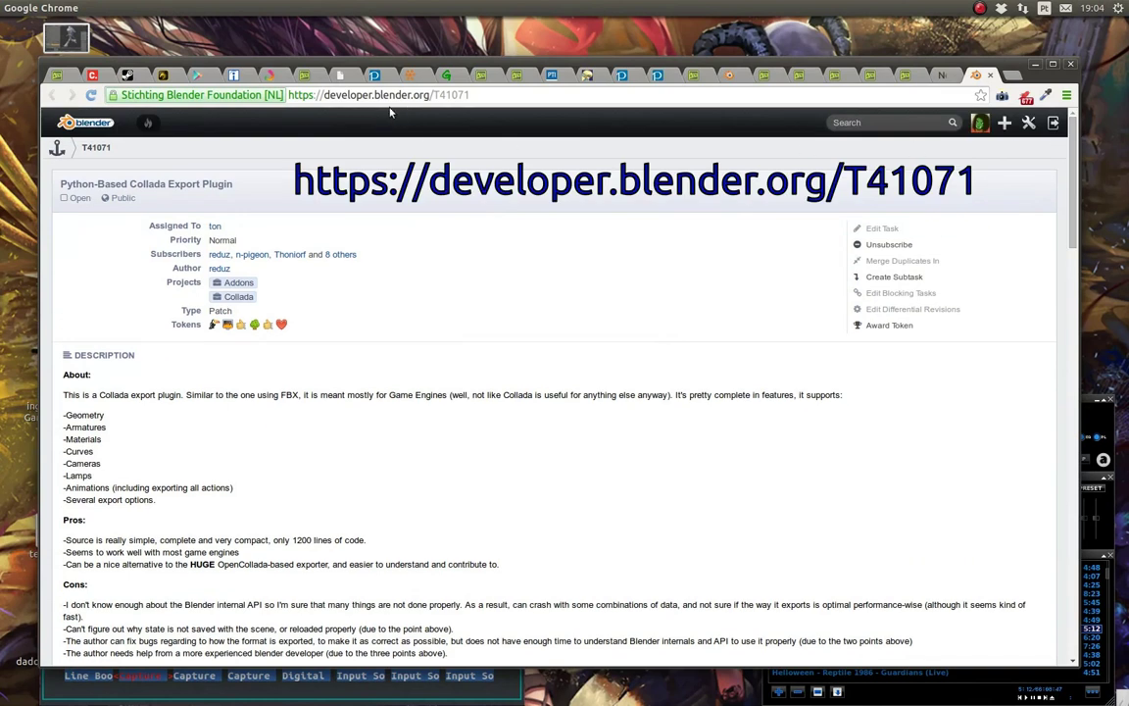
scroll(1071, 137, down, 3)
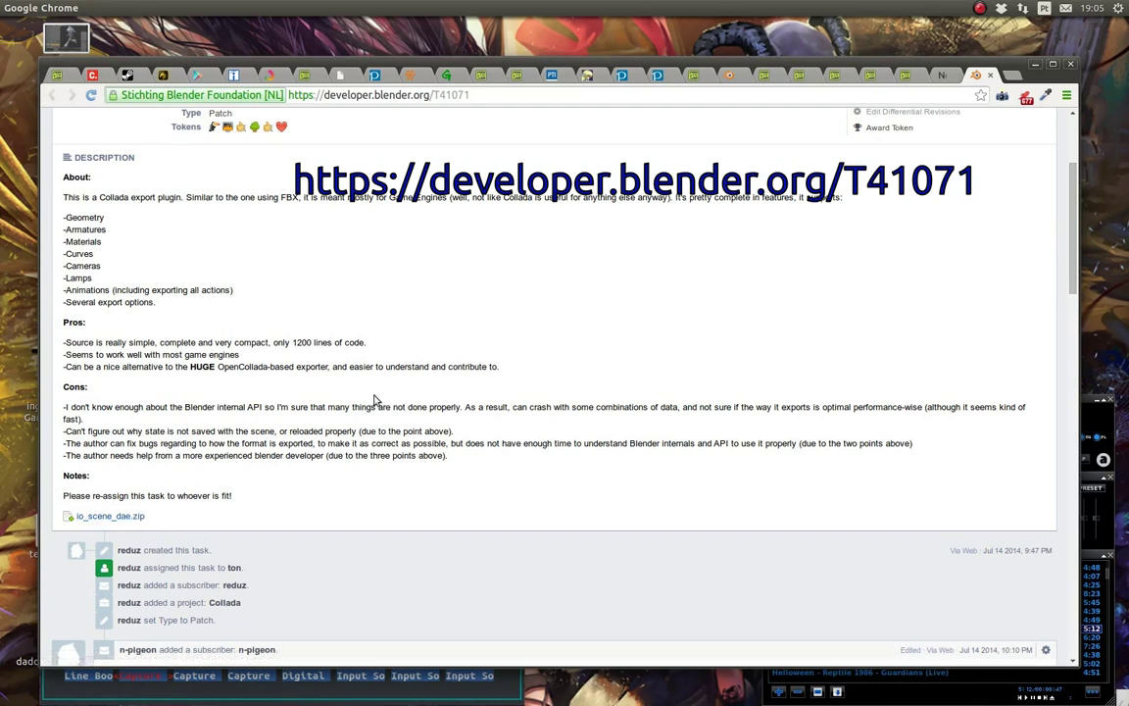
key(alt+Tab)
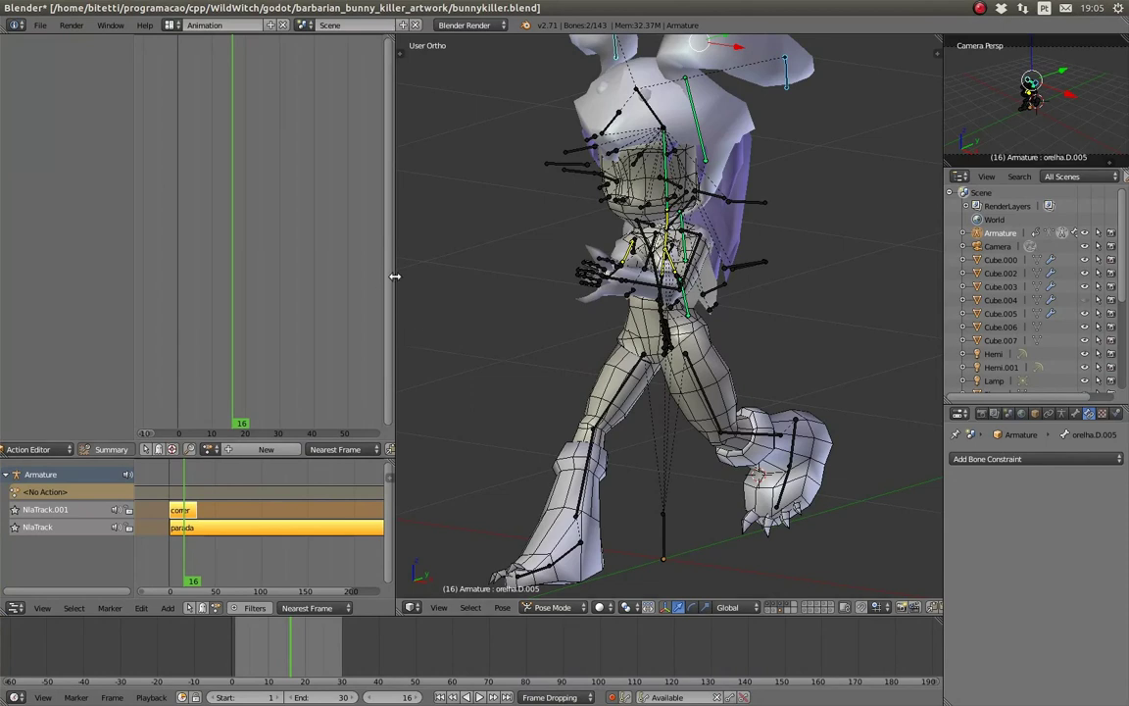
Step: Install the io_scene_dae.zip add-on from the Downloads folder in User Preferences
click(44, 27)
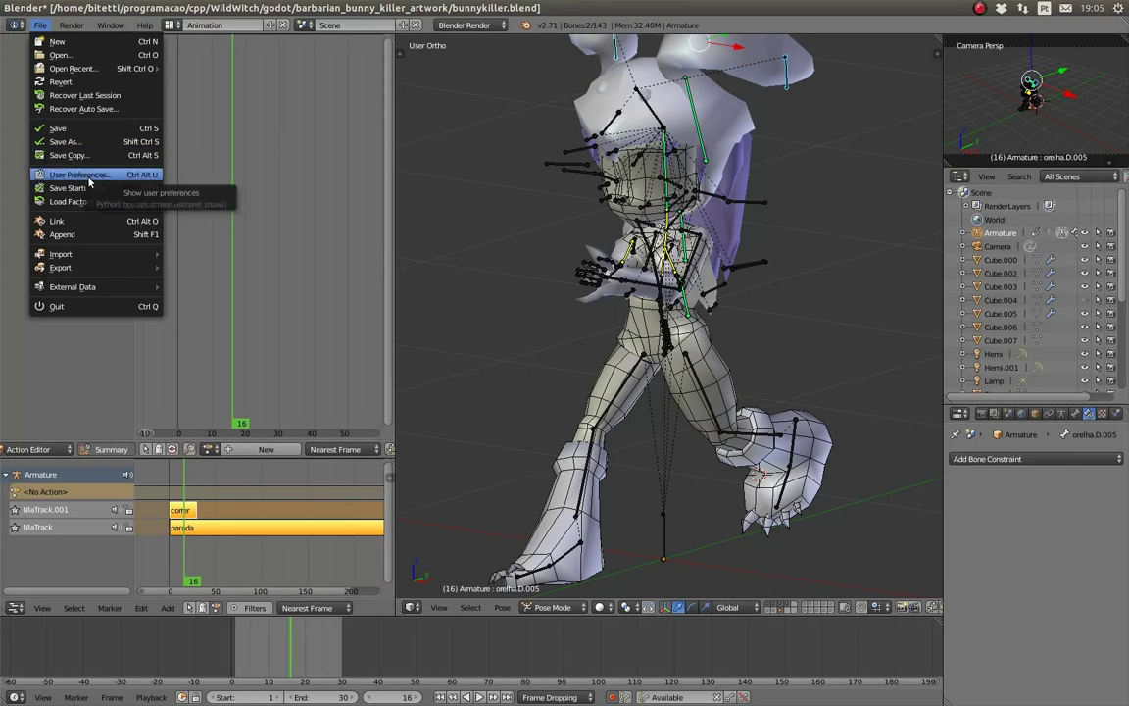
click(82, 175)
drag(214, 28, 231, 47)
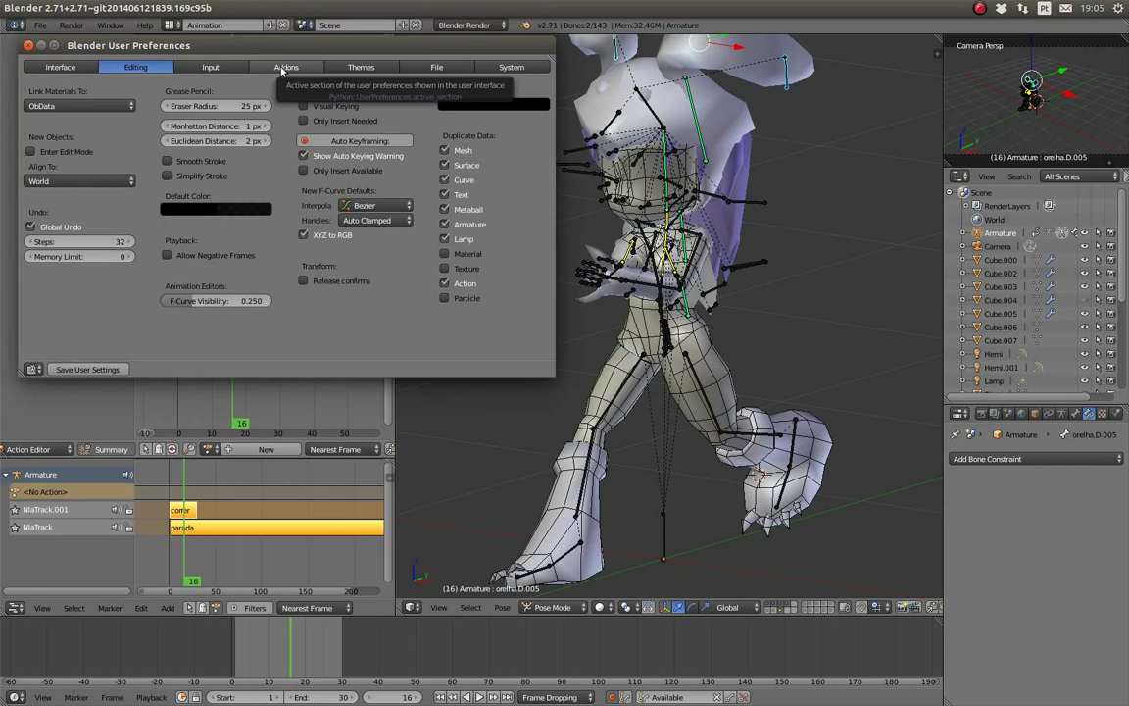
click(282, 69)
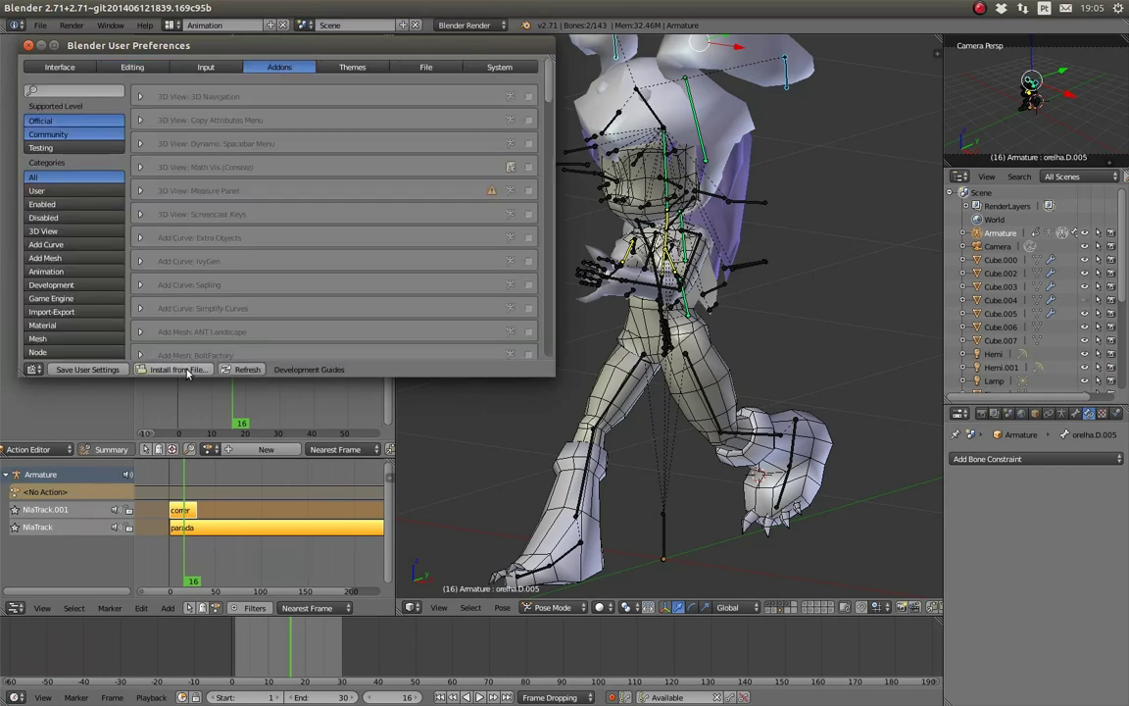
click(186, 371)
click(53, 186)
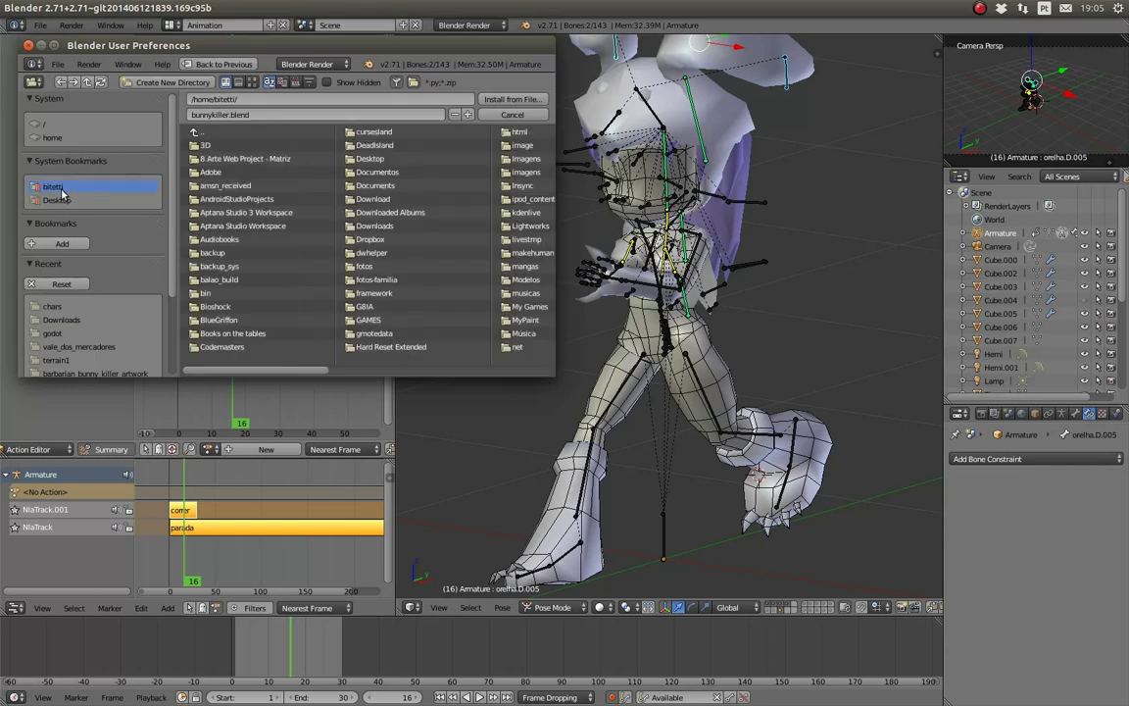
click(410, 187)
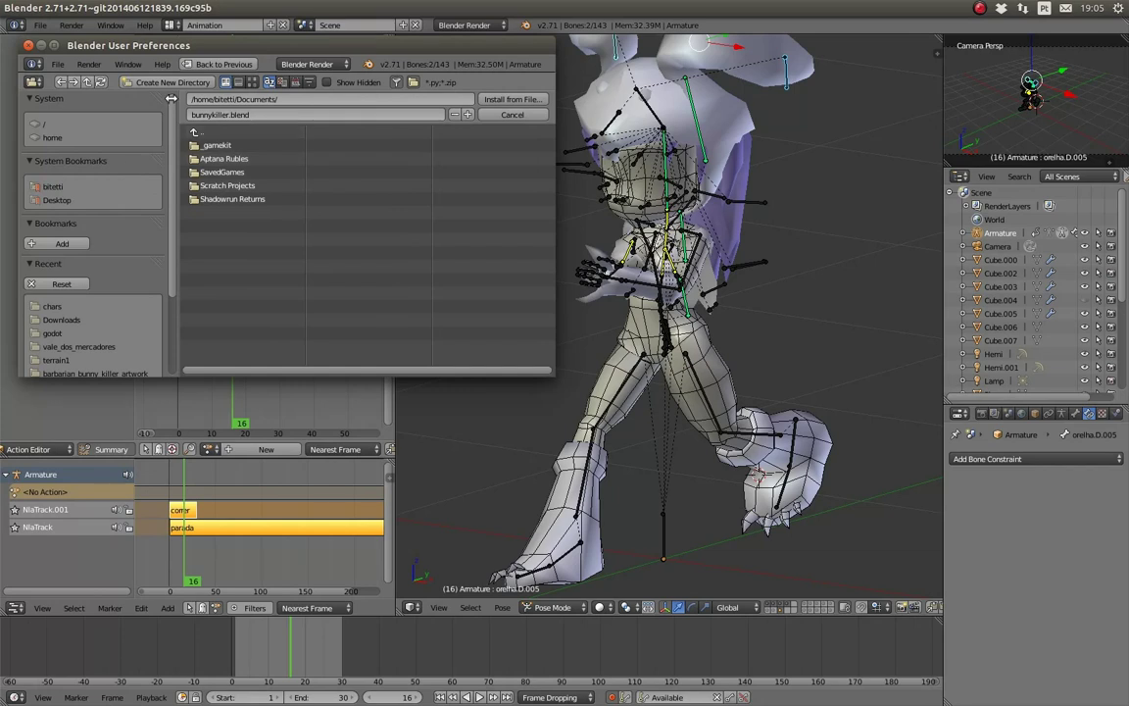
click(58, 187)
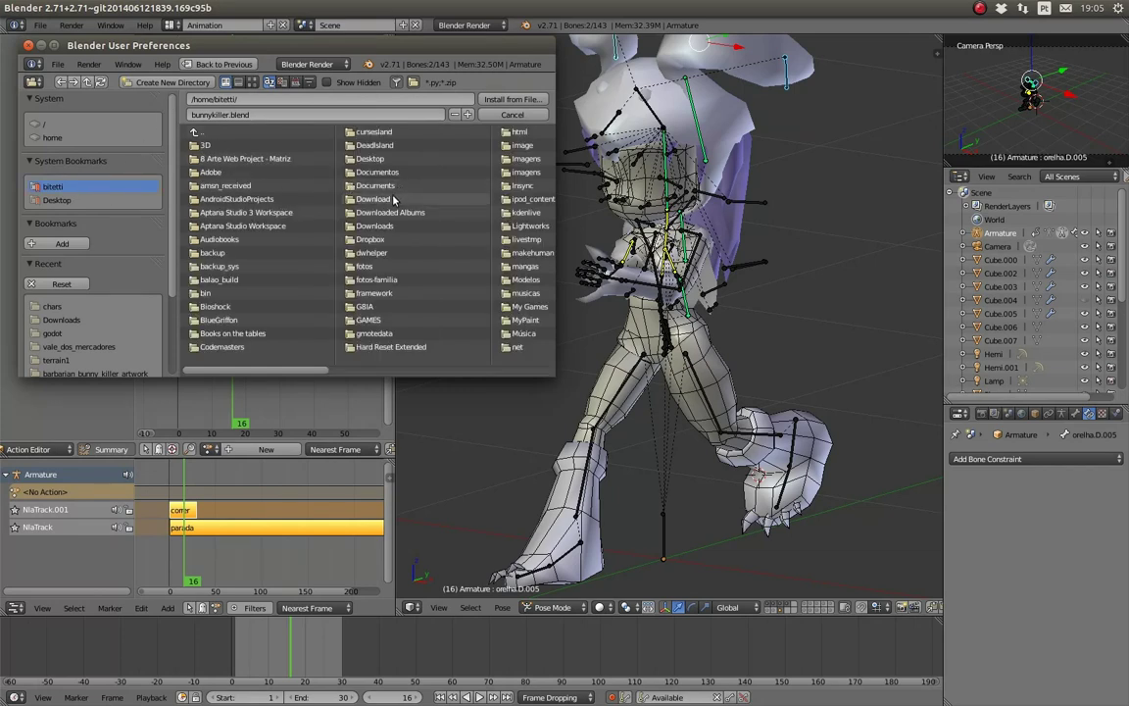
click(400, 227)
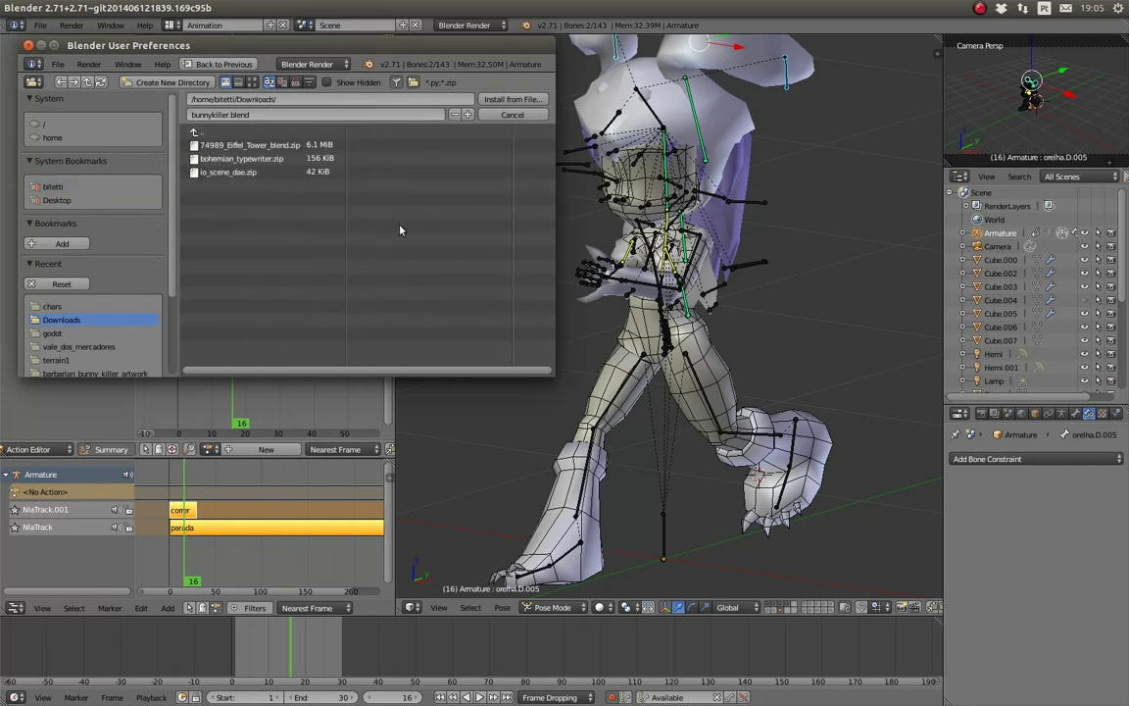
click(219, 173)
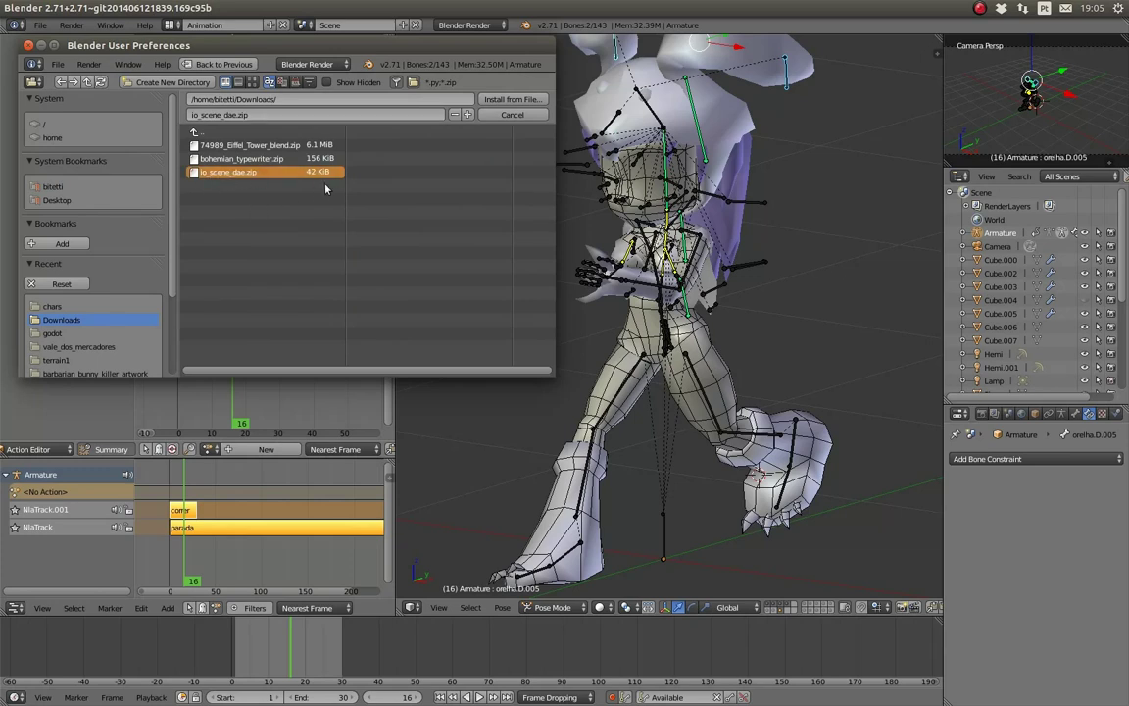
click(511, 100)
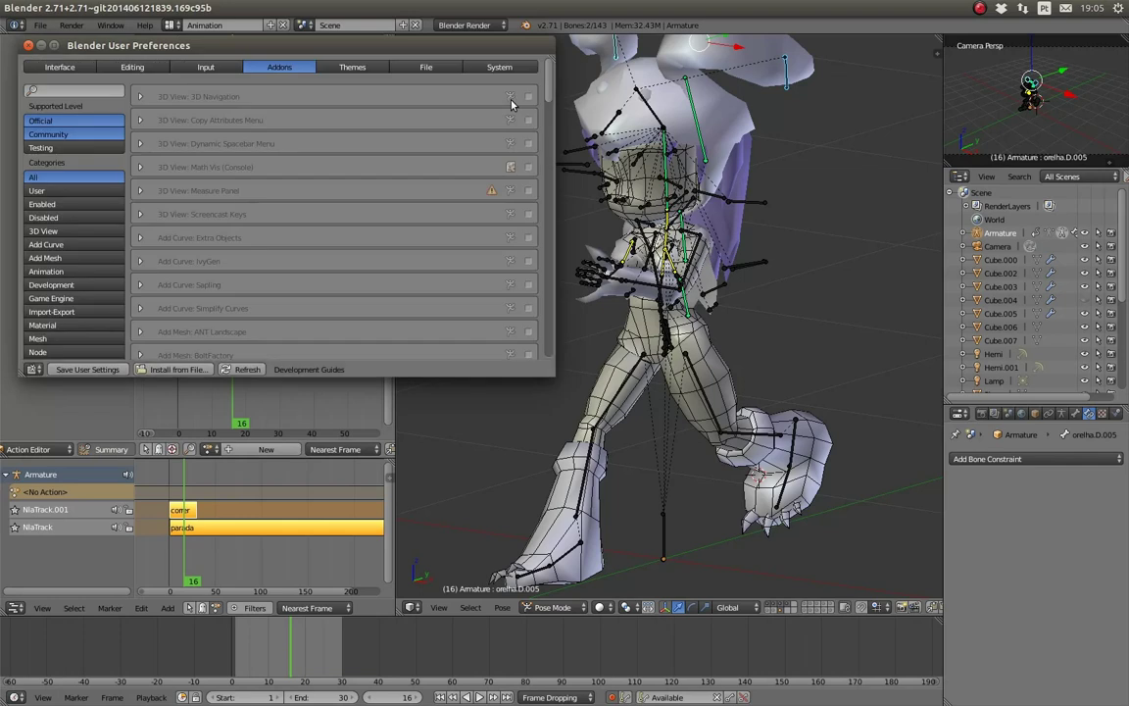
Step: Filter the add-ons by 'kh' and enable Import-Export: Khronos Collada format
click(97, 91)
text(k)
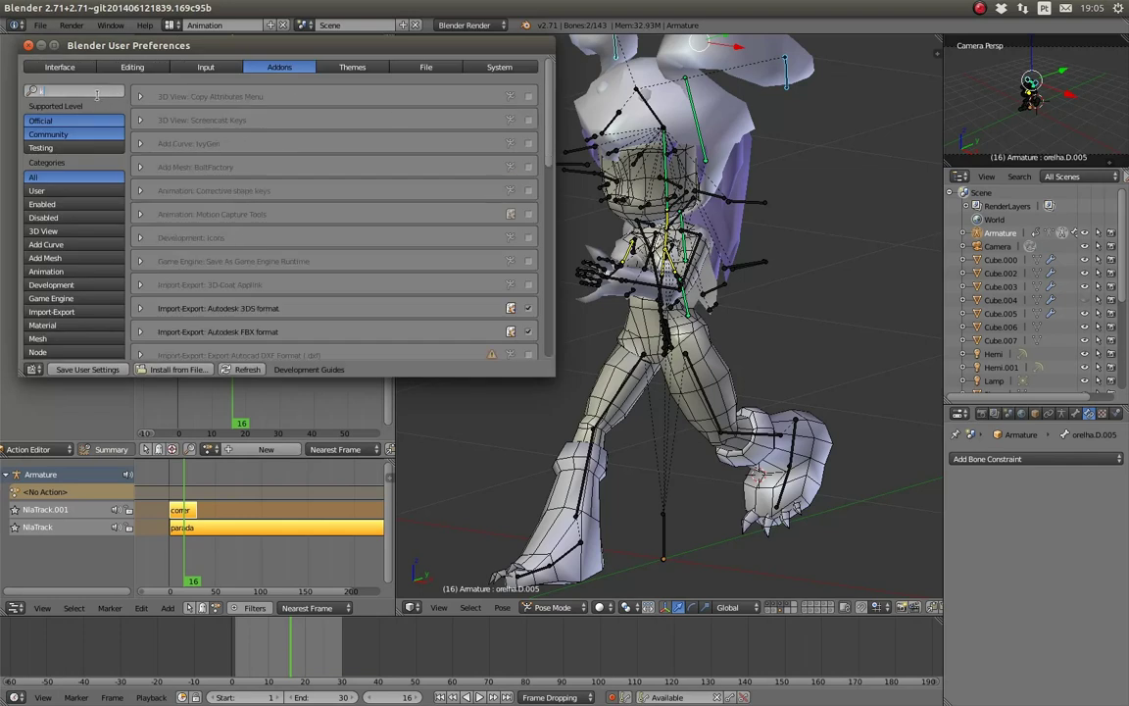
text(h)
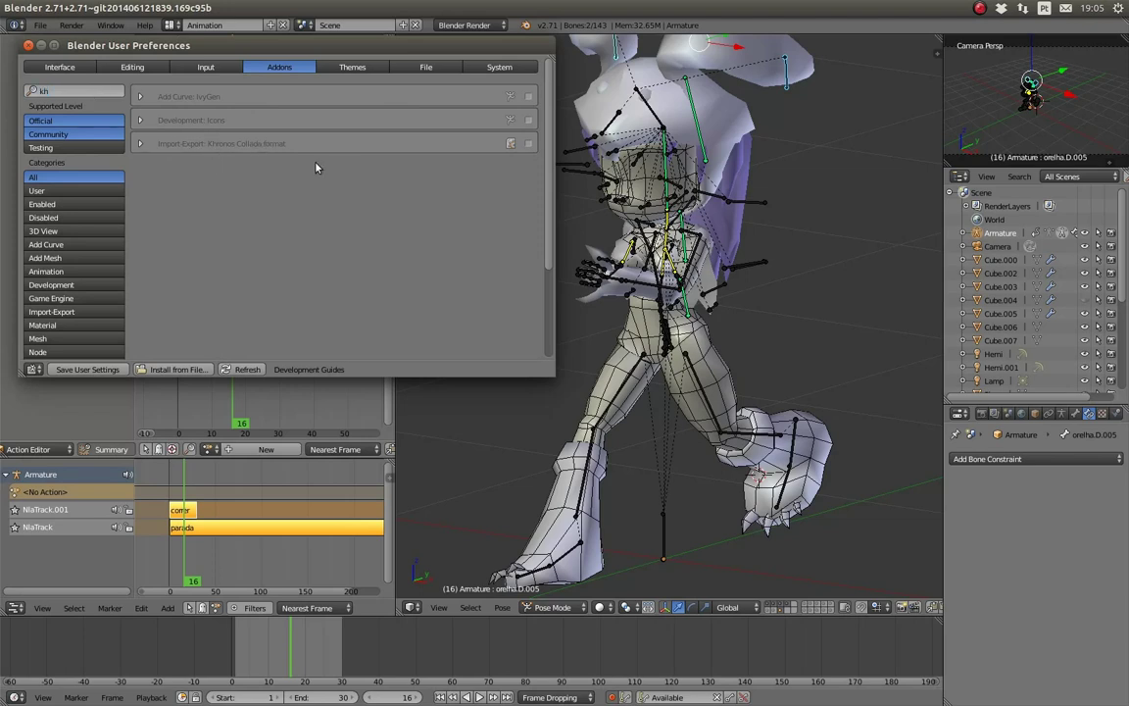
click(529, 145)
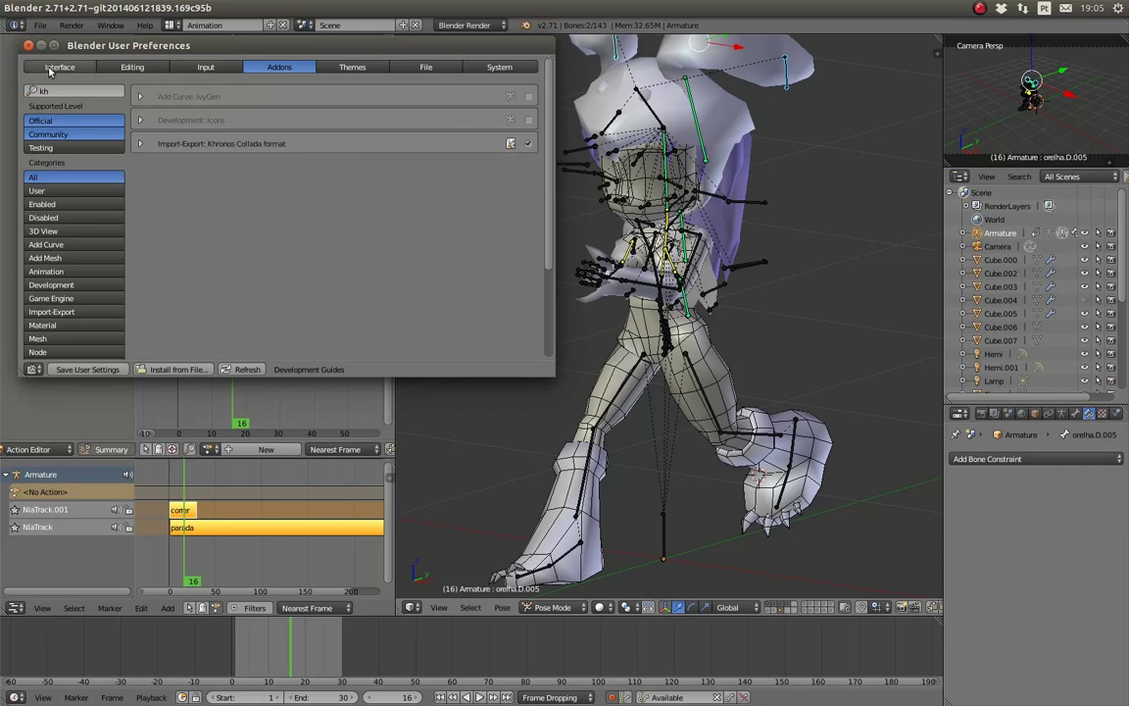
click(27, 45)
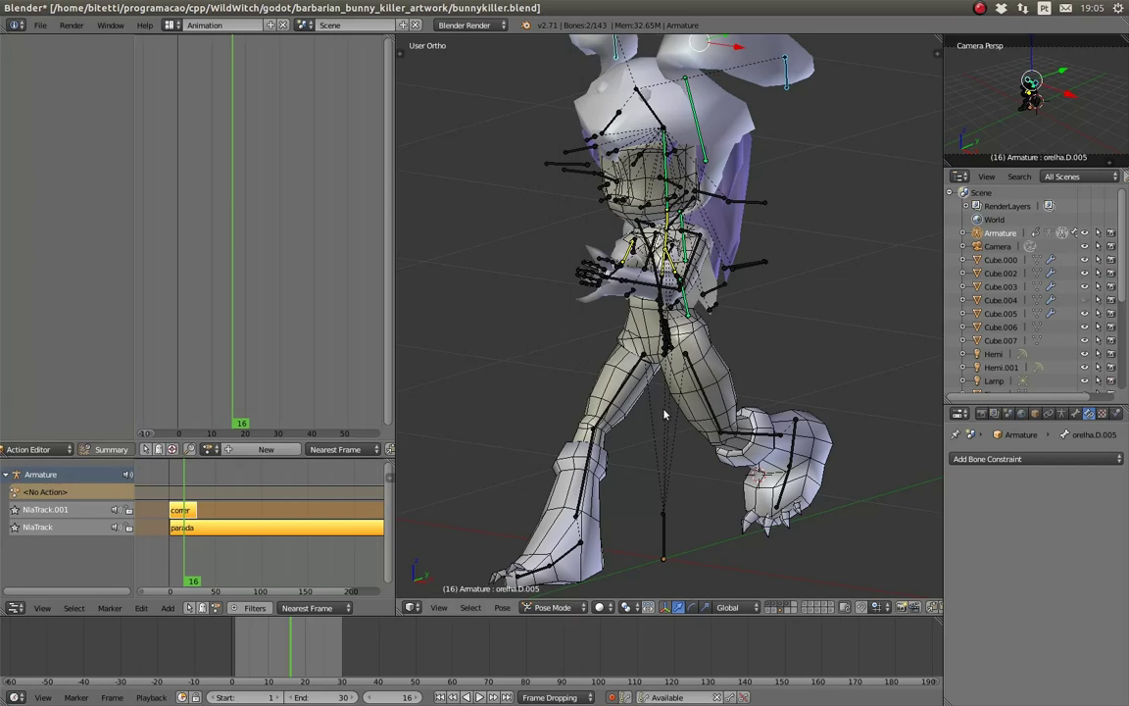
Step: Face the character's front and start a Khronos Collada (.dae) export as bunnykiller.dae
mouse_move(600, 360)
middle_down()
mouse_move(715, 343)
mouse_move(793, 358)
mouse_move(631, 324)
mouse_move(549, 324)
mouse_move(741, 354)
mouse_move(647, 353)
mouse_move(702, 327)
middle_up()
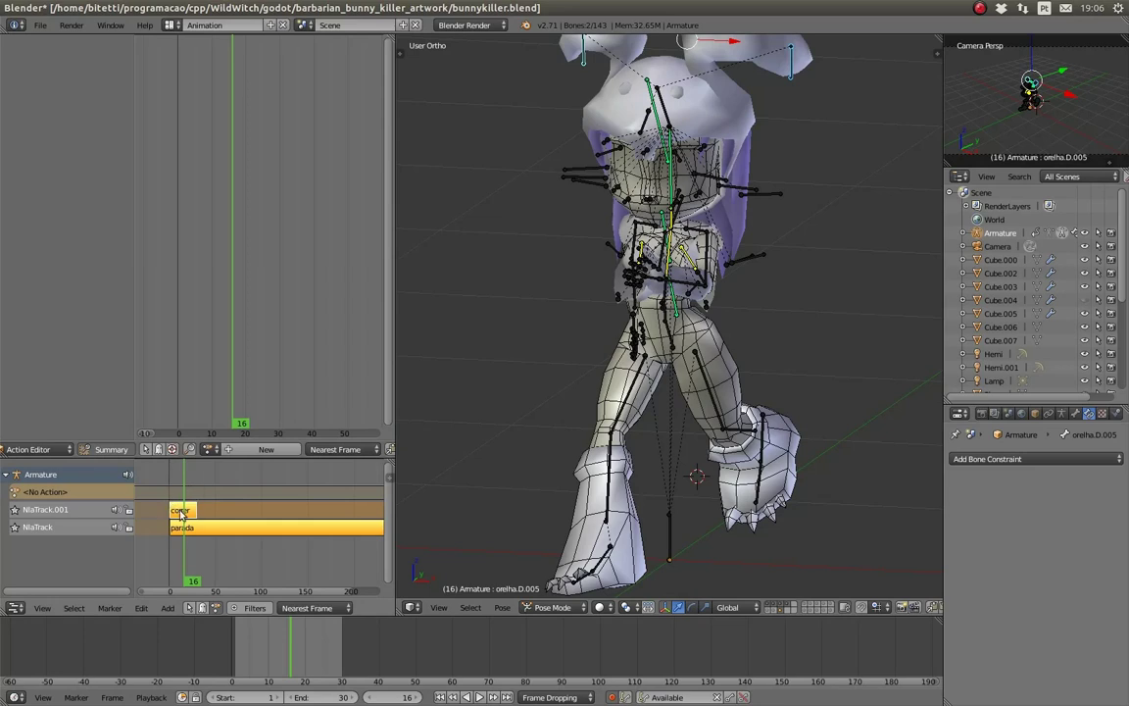
drag(182, 480, 189, 484)
click(44, 28)
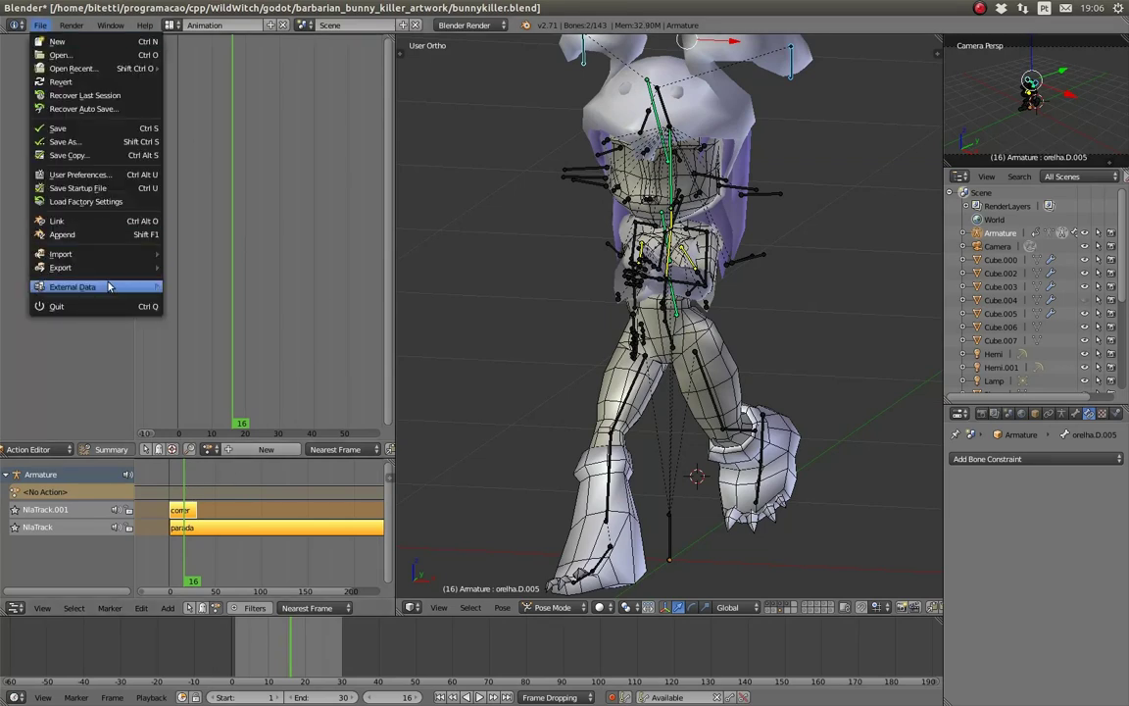
mouse_move(99, 268)
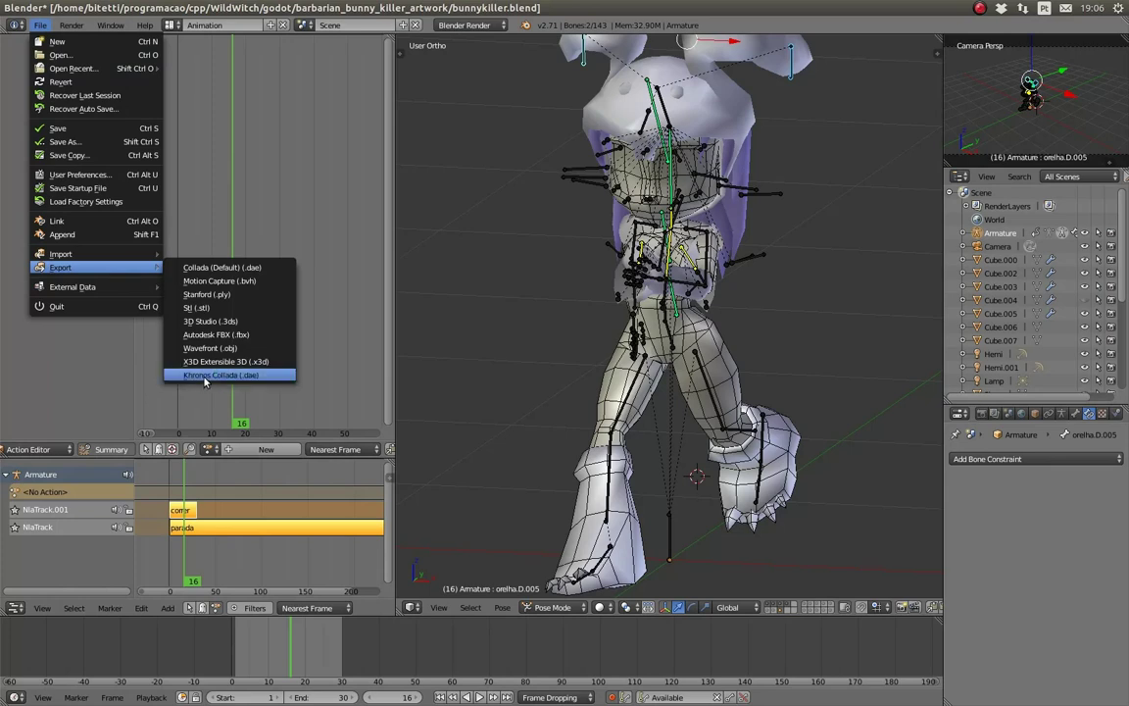
click(204, 378)
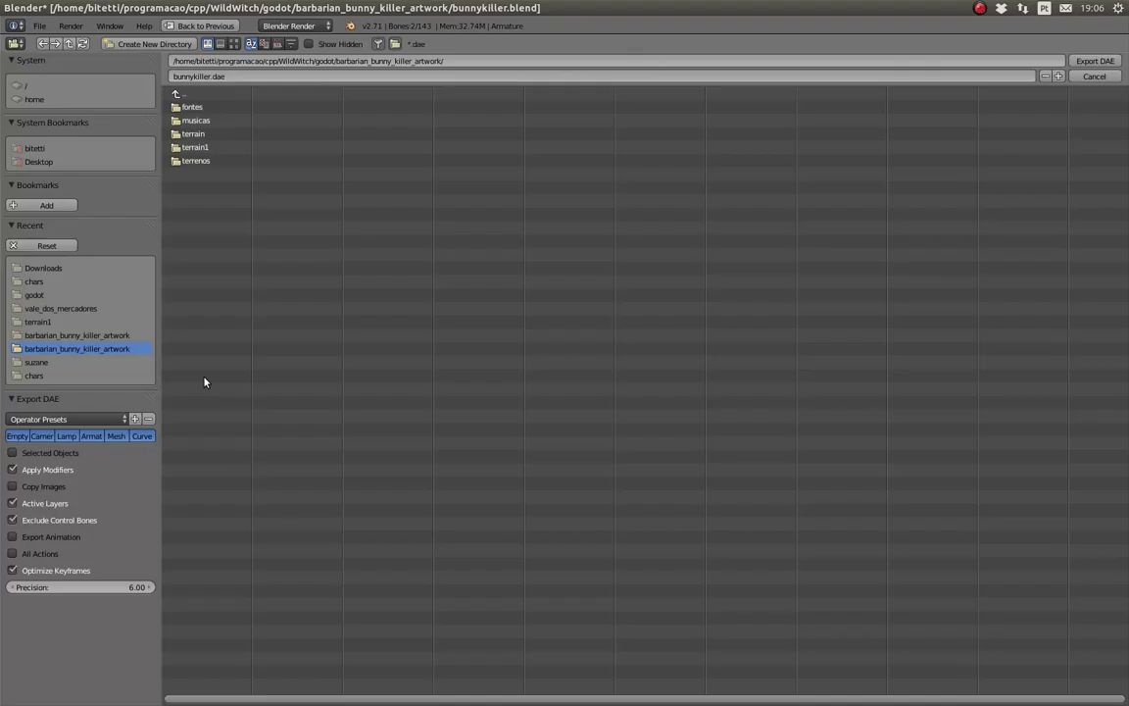
Step: Point the export at barbarian_bunny_killer/chars, overwriting the existing bunnykiller.dae
click(203, 97)
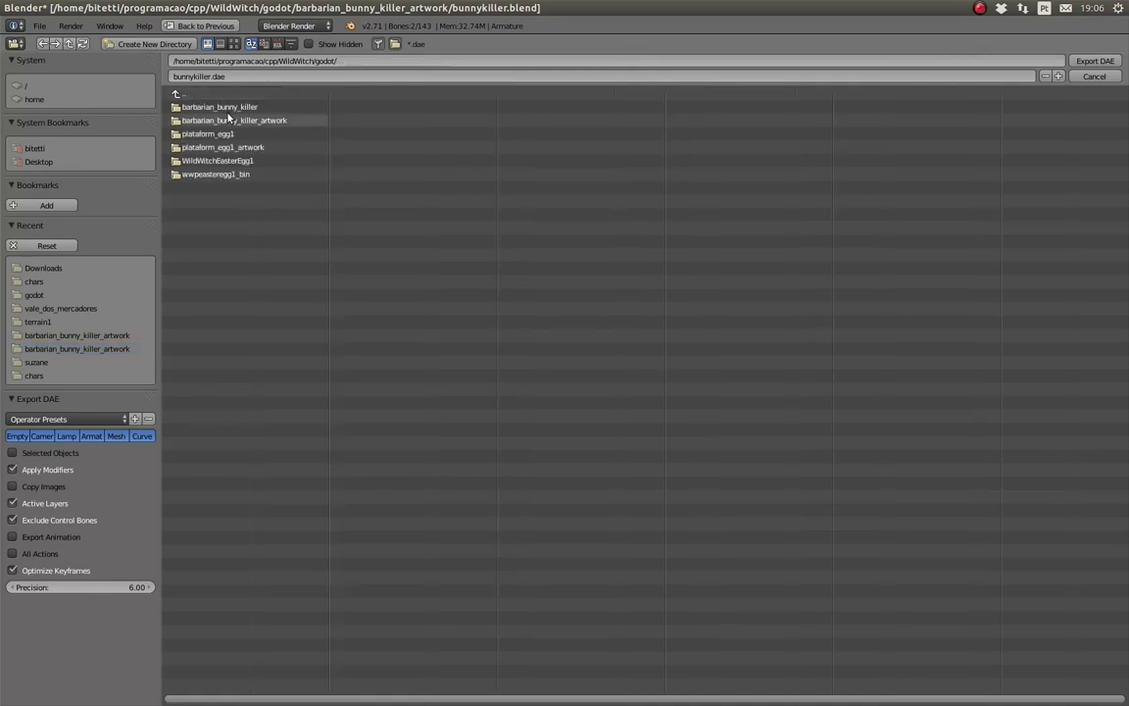
click(197, 110)
click(192, 108)
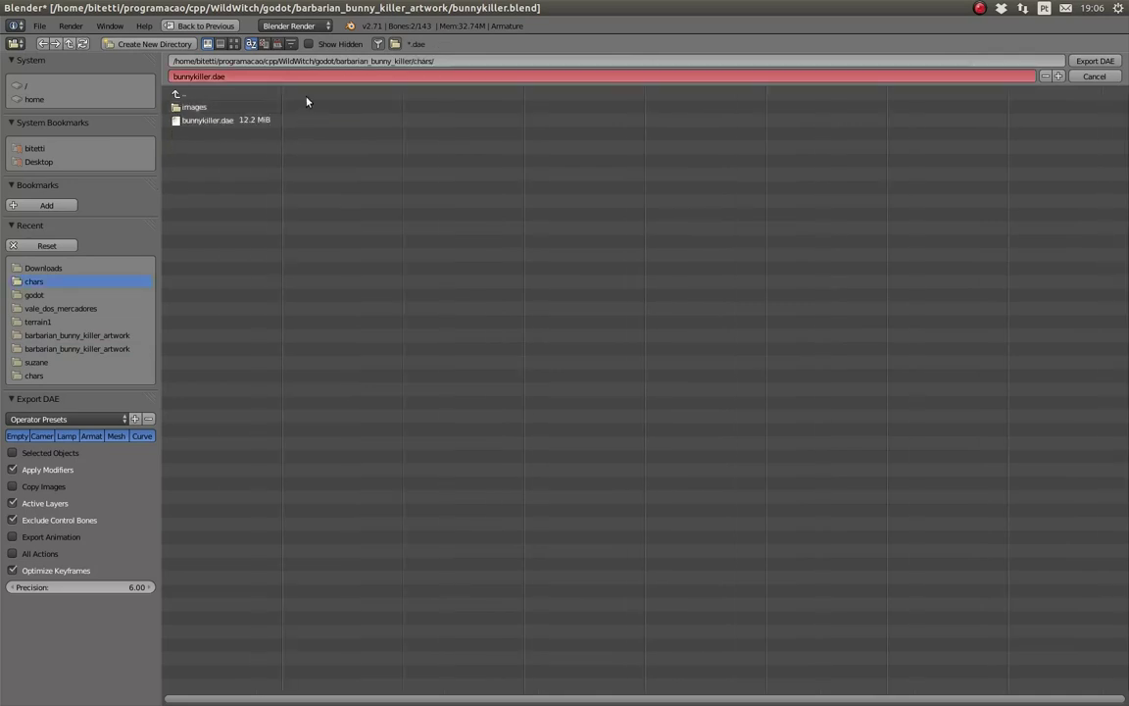
click(207, 122)
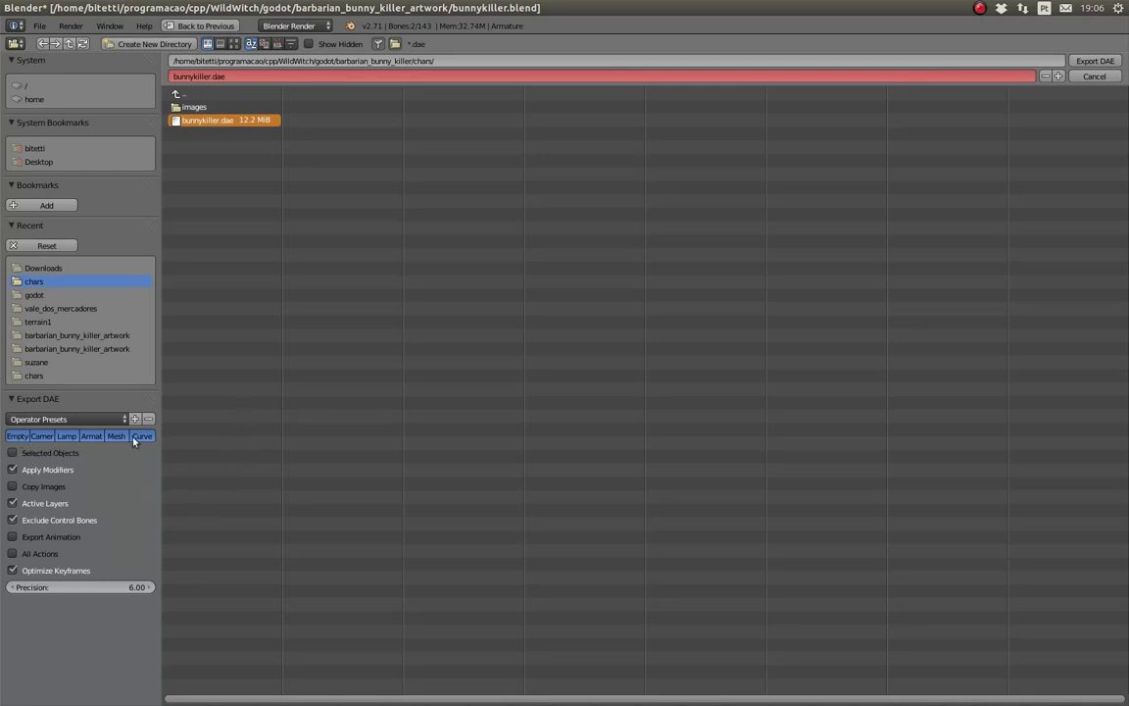
Step: Limit the Collada export to armature and mesh objects
click(20, 438)
click(42, 437)
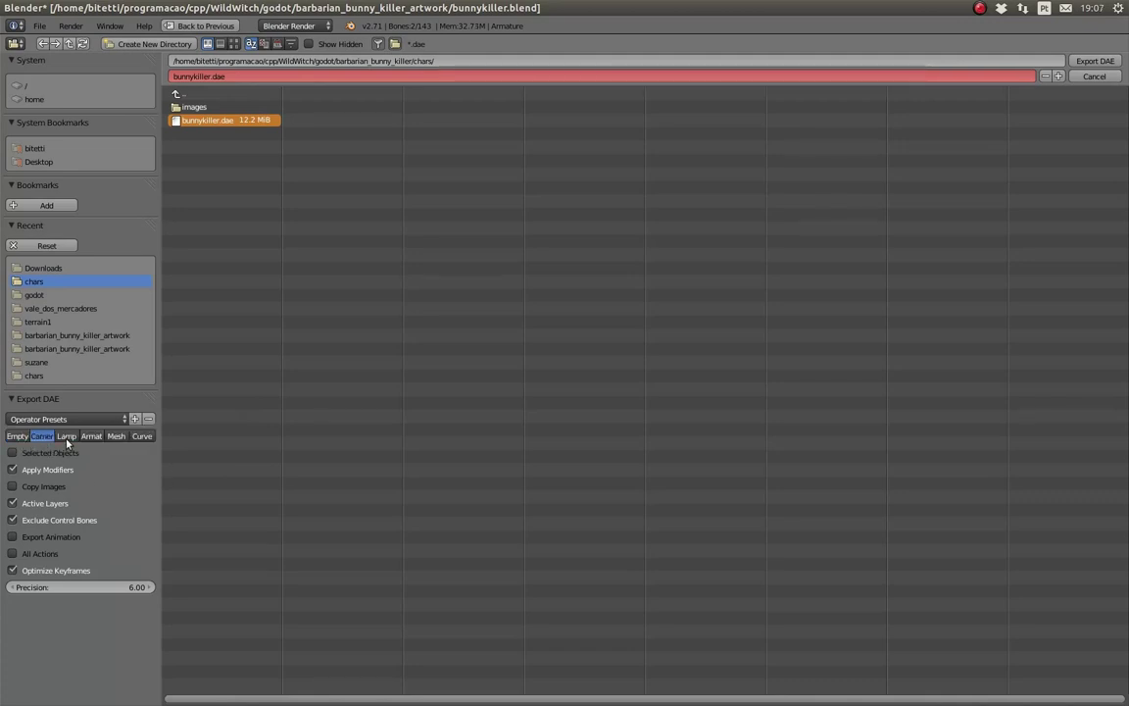
click(142, 437)
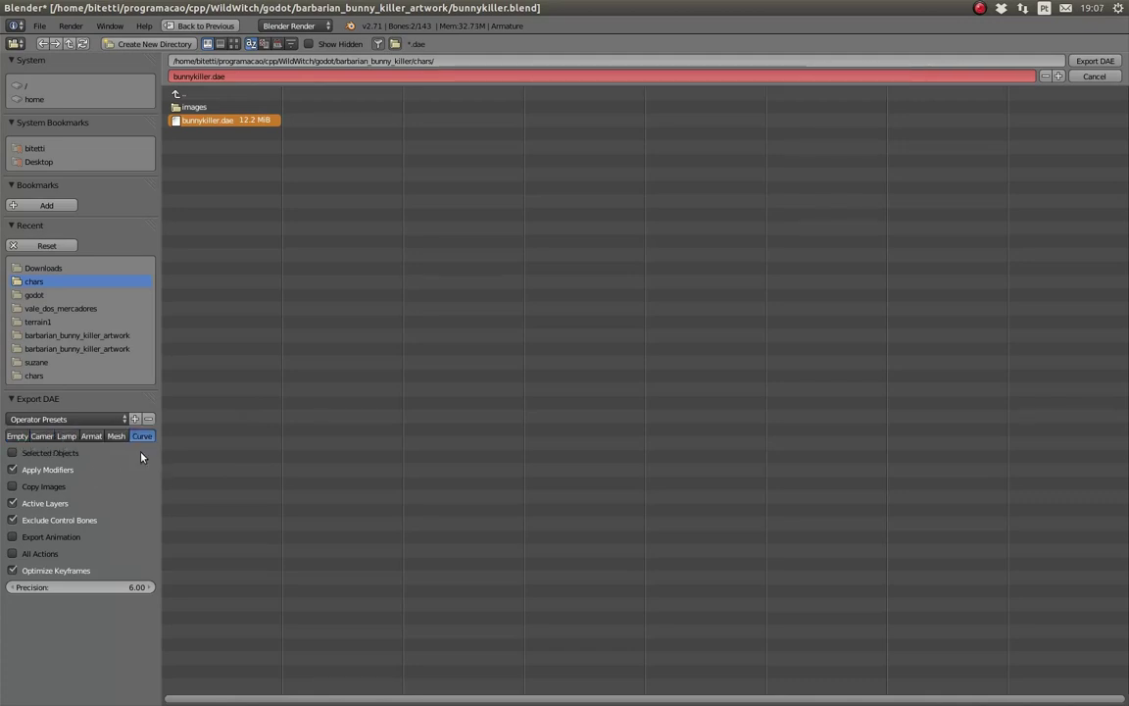
click(91, 437)
shift+click(118, 436)
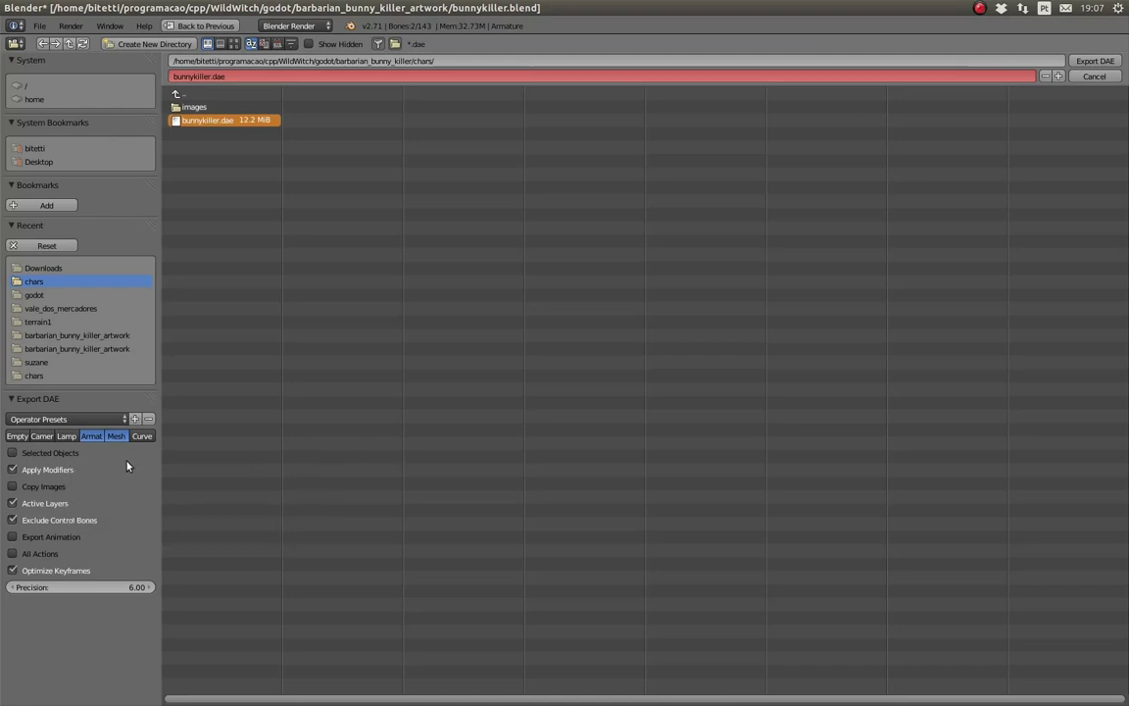
mouse_move(2, 380)
click(17, 222)
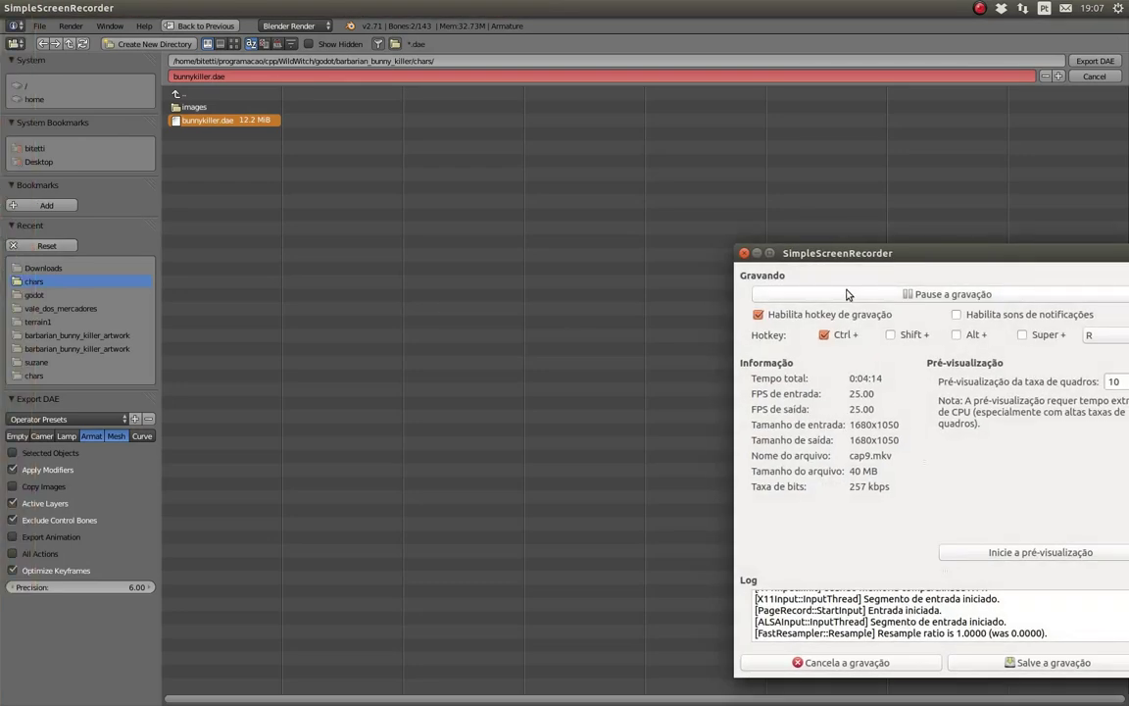
click(757, 253)
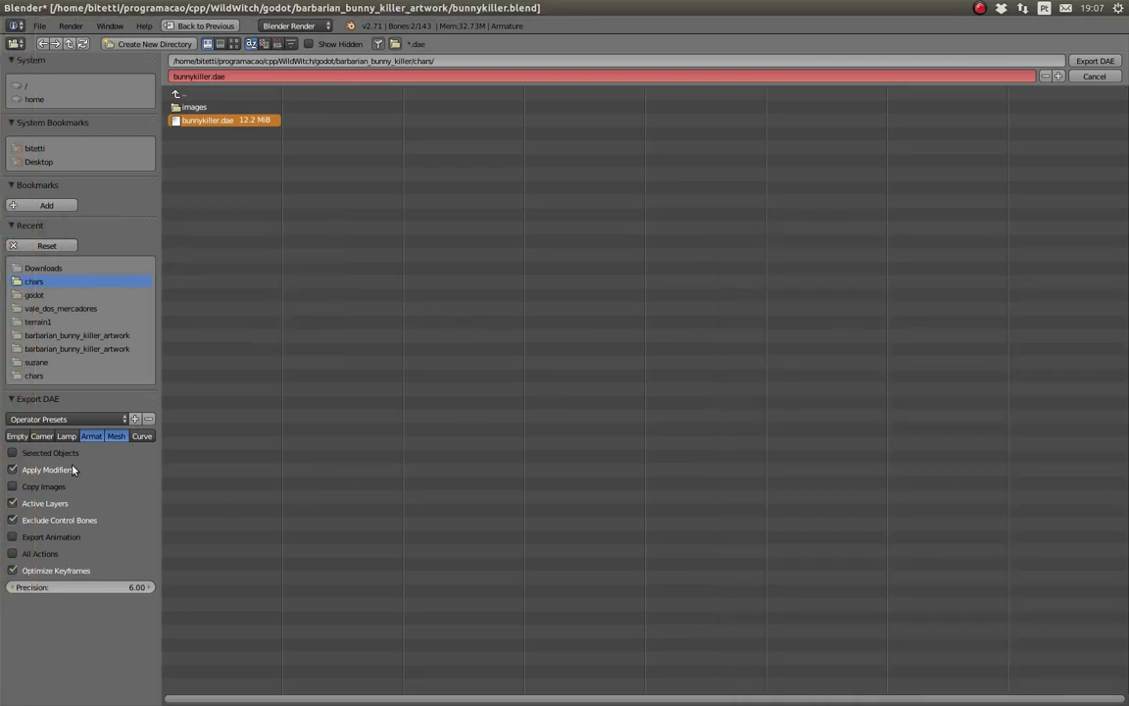
Step: Disable Apply Modifiers, enable Copy Images, Export Animation and All Actions, and export the DAE
click(13, 470)
click(13, 470)
click(13, 487)
click(13, 543)
click(13, 553)
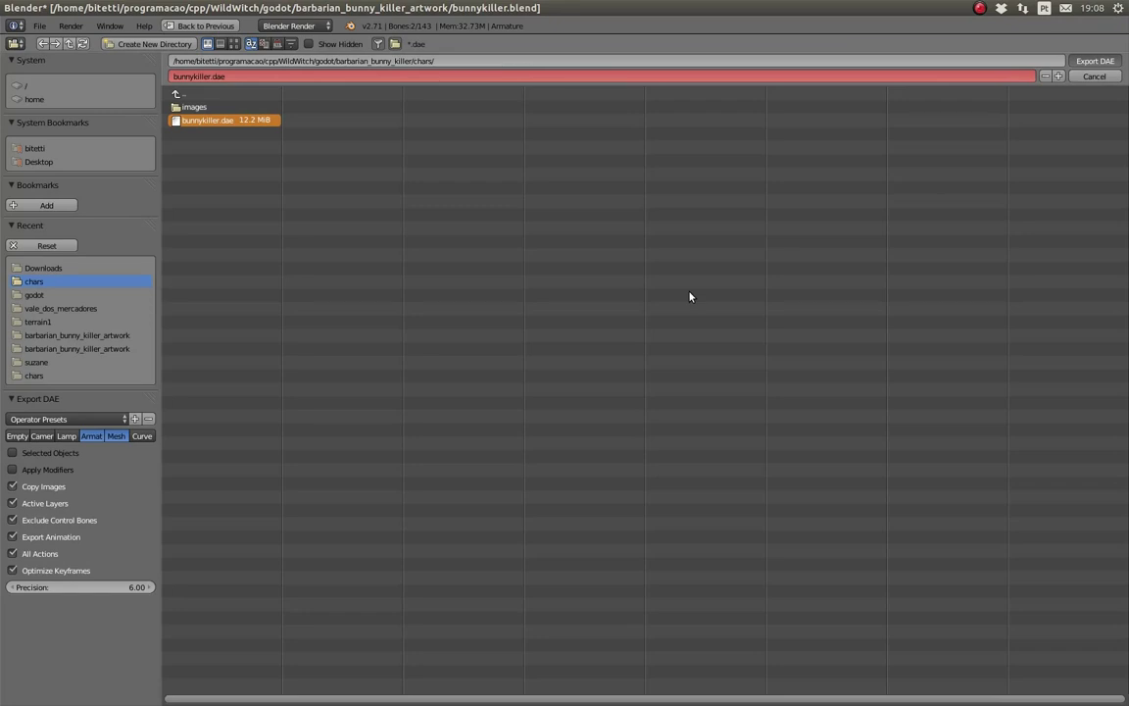
key(Return)
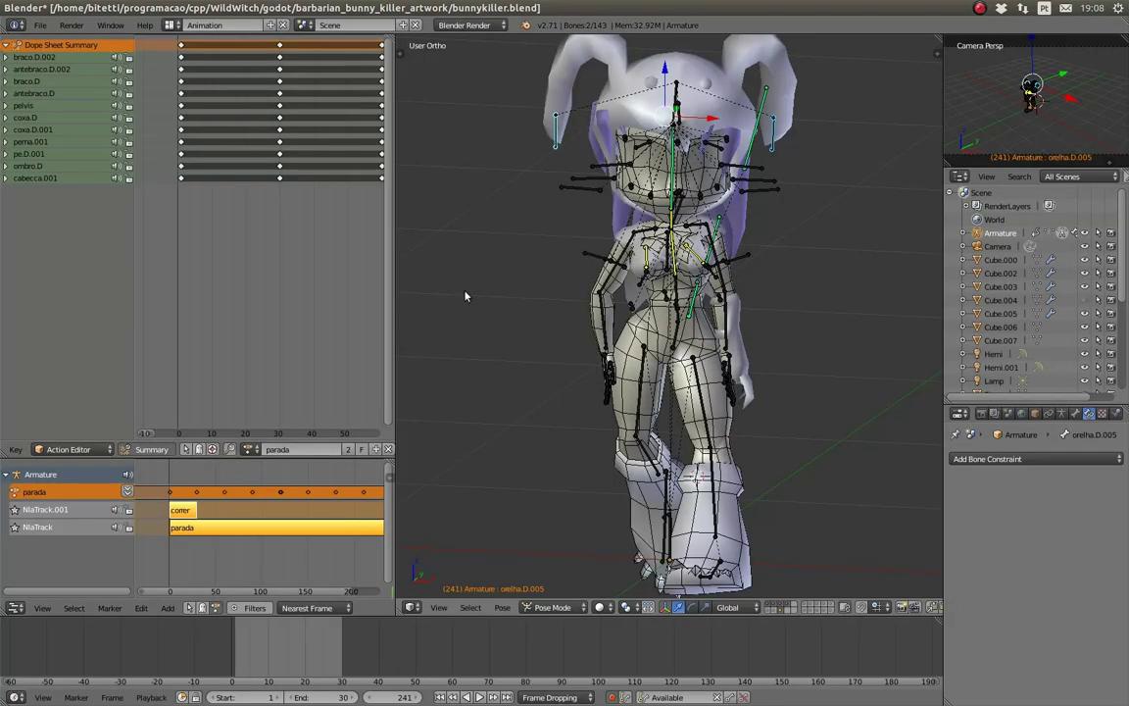
Step: Quit Blender
click(37, 27)
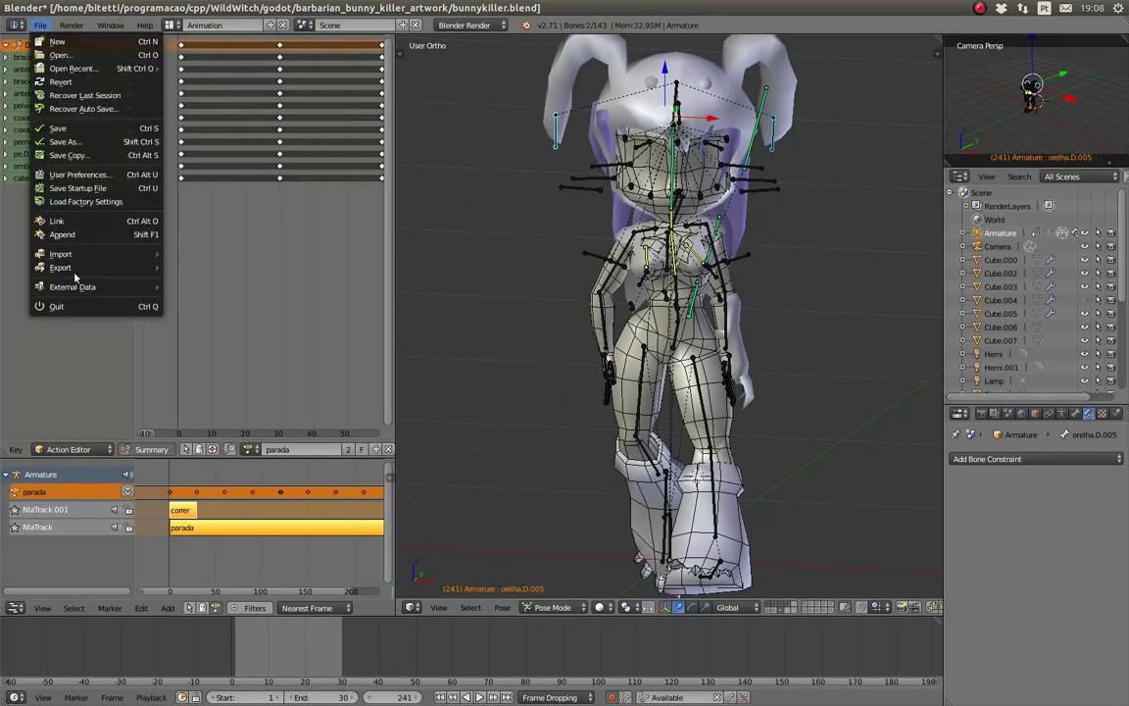
click(75, 307)
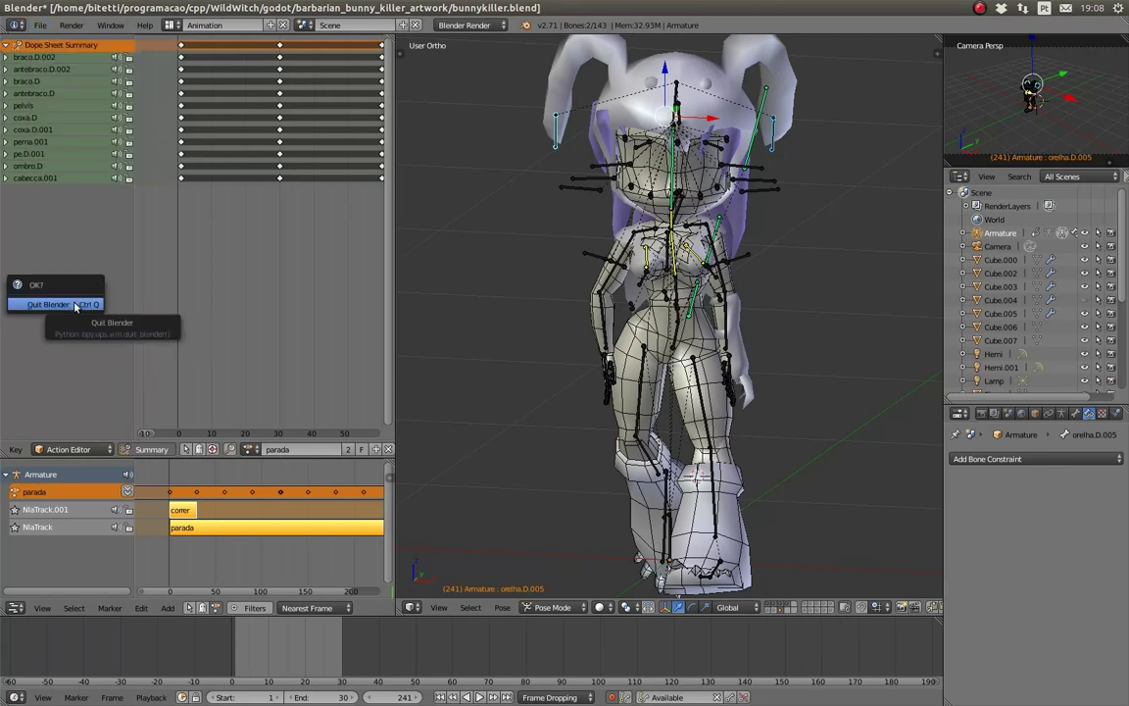
click(74, 307)
Step: Launch Godot from the desktop godot folder and open BarbarianBunnyKiller in a maximized editor
double_click(60, 235)
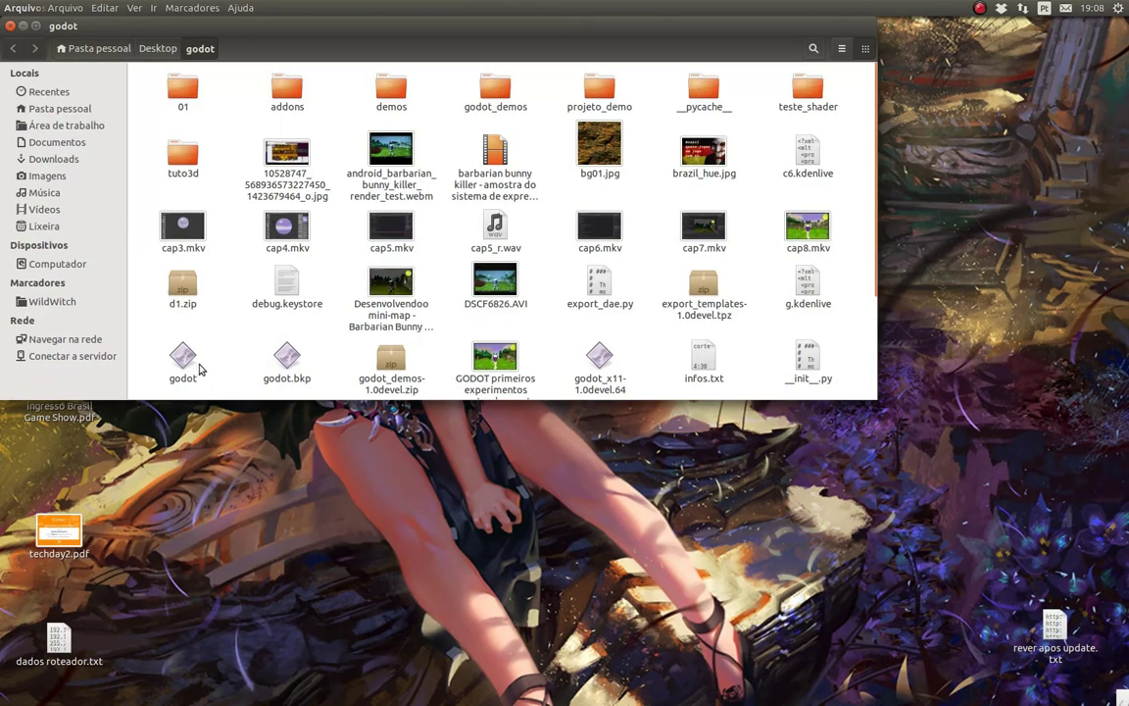
click(191, 364)
double_click(191, 364)
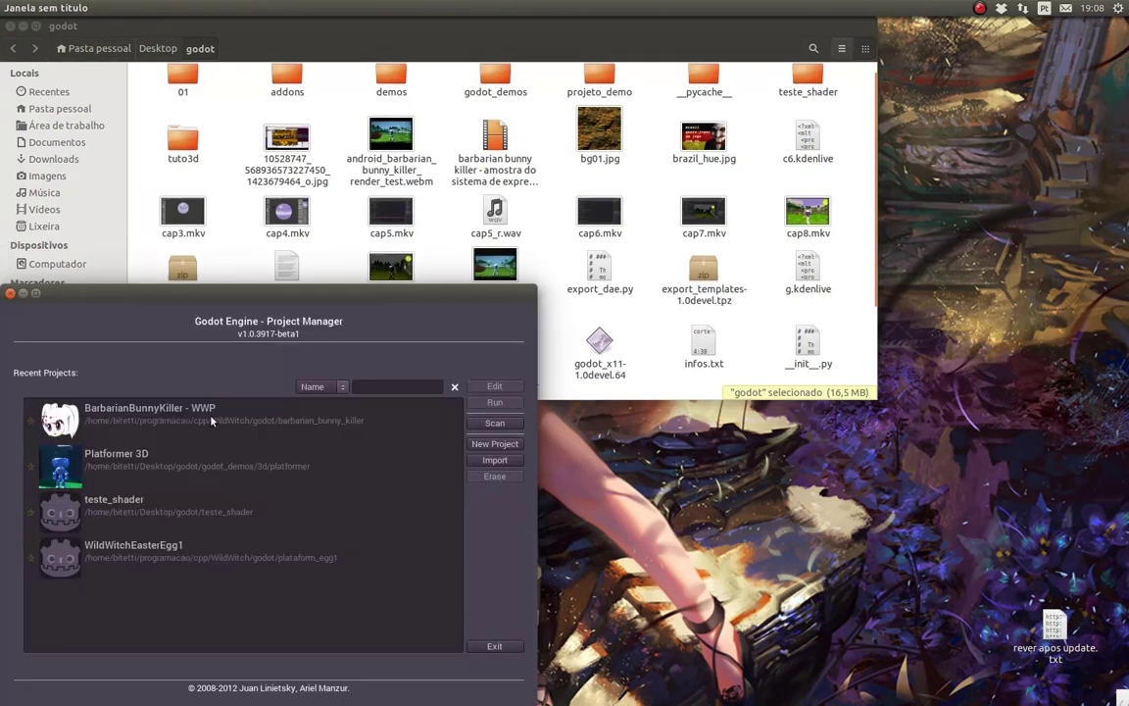
double_click(186, 412)
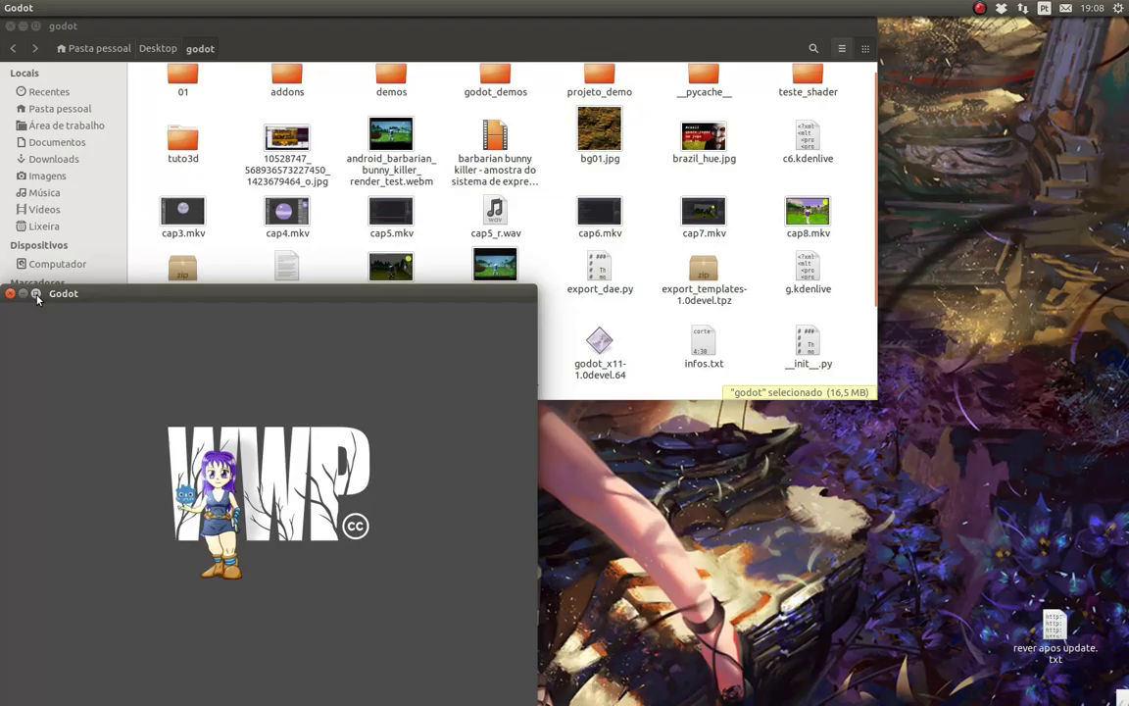
click(35, 263)
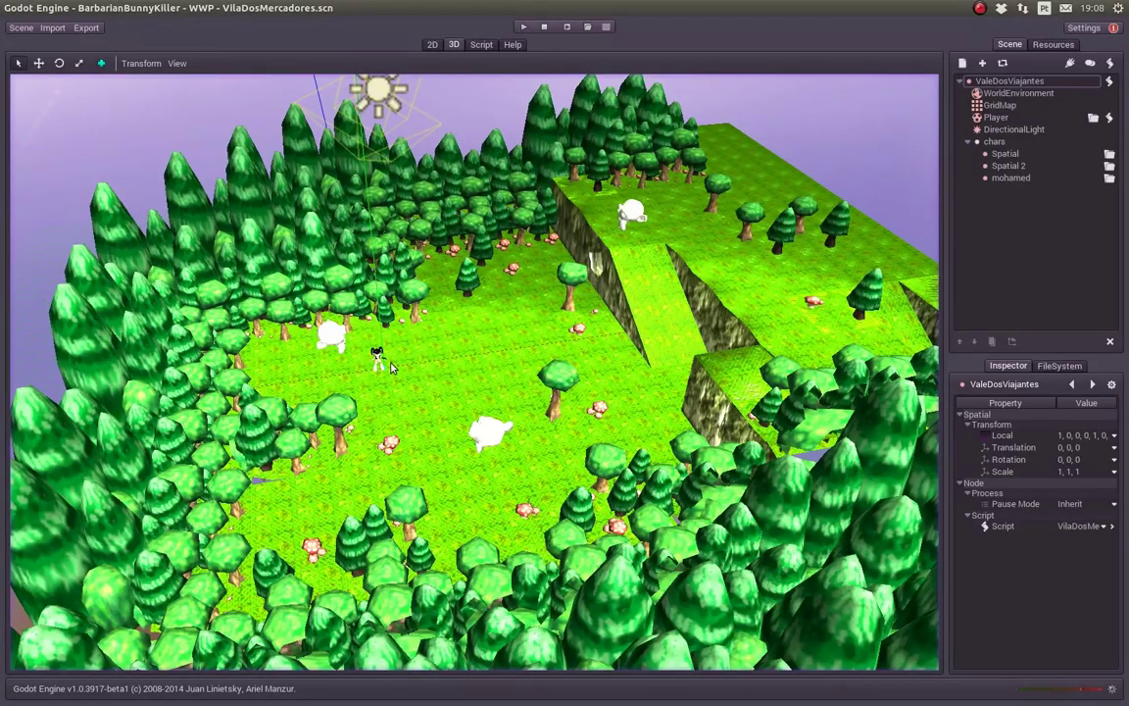
Step: Import chars/bunnykiller.dae as a 3D scene into res://chars and open it
click(58, 32)
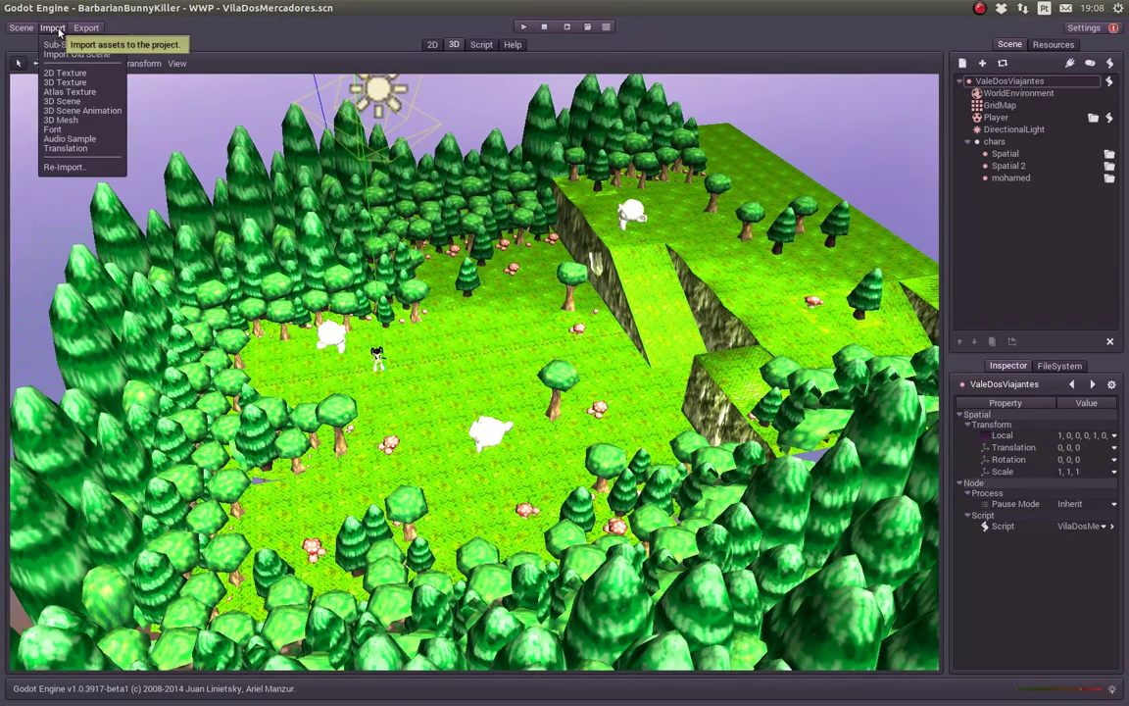
click(61, 100)
click(544, 216)
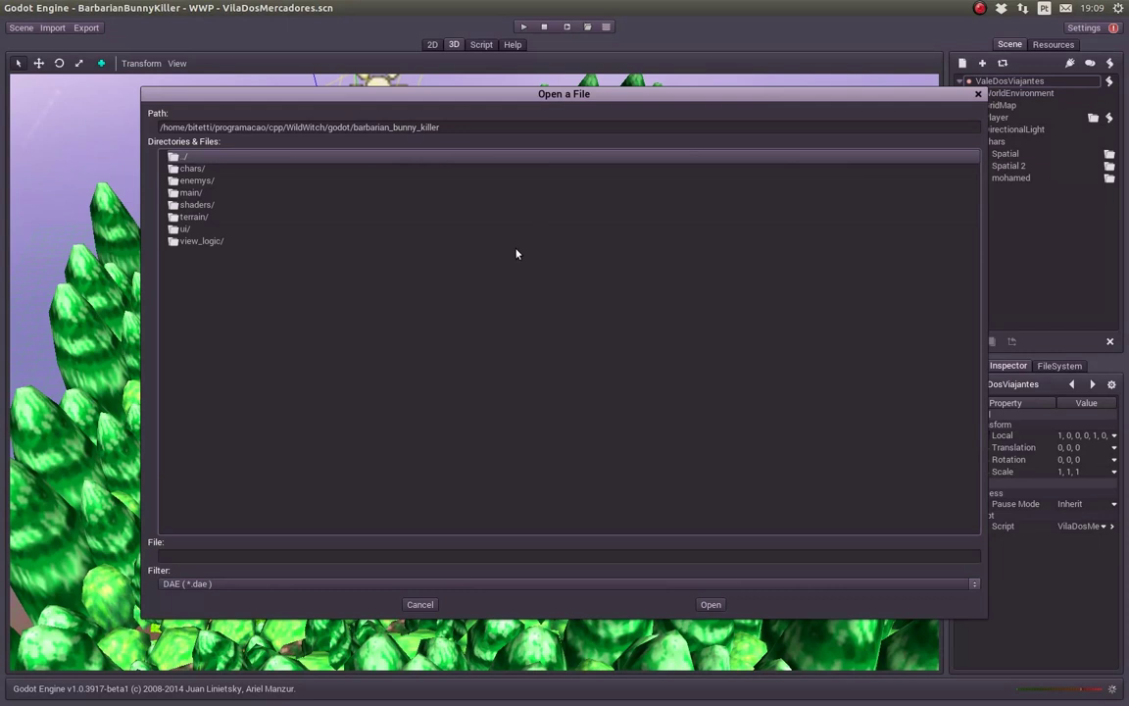
double_click(188, 169)
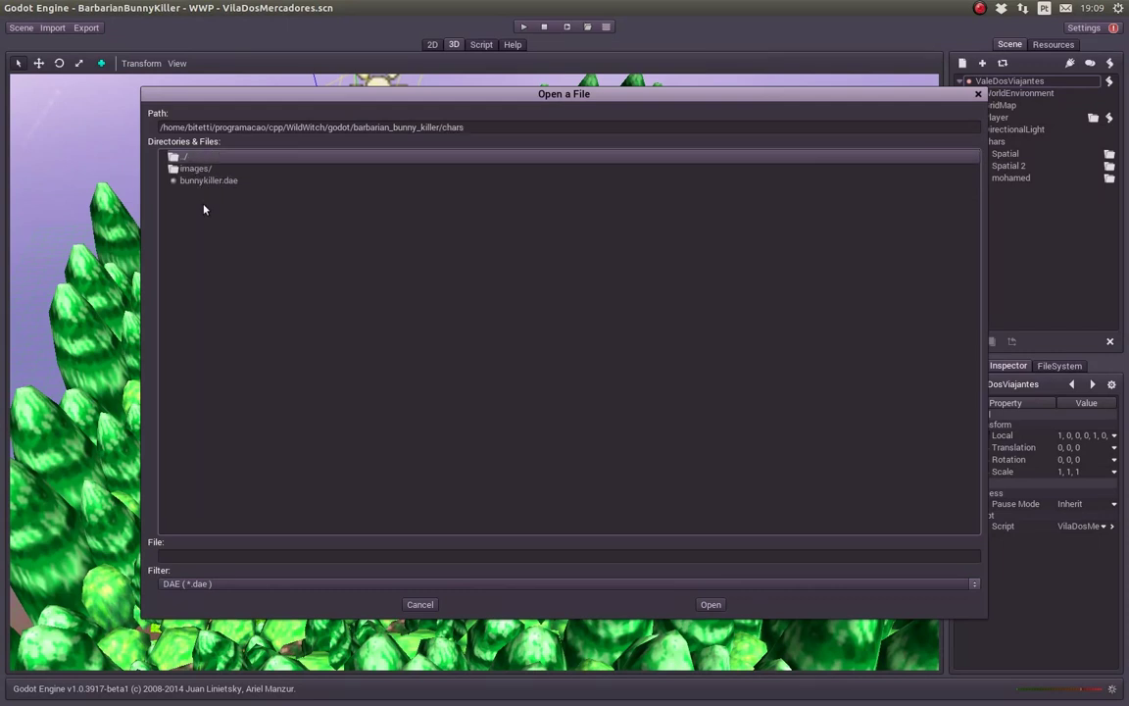
double_click(213, 181)
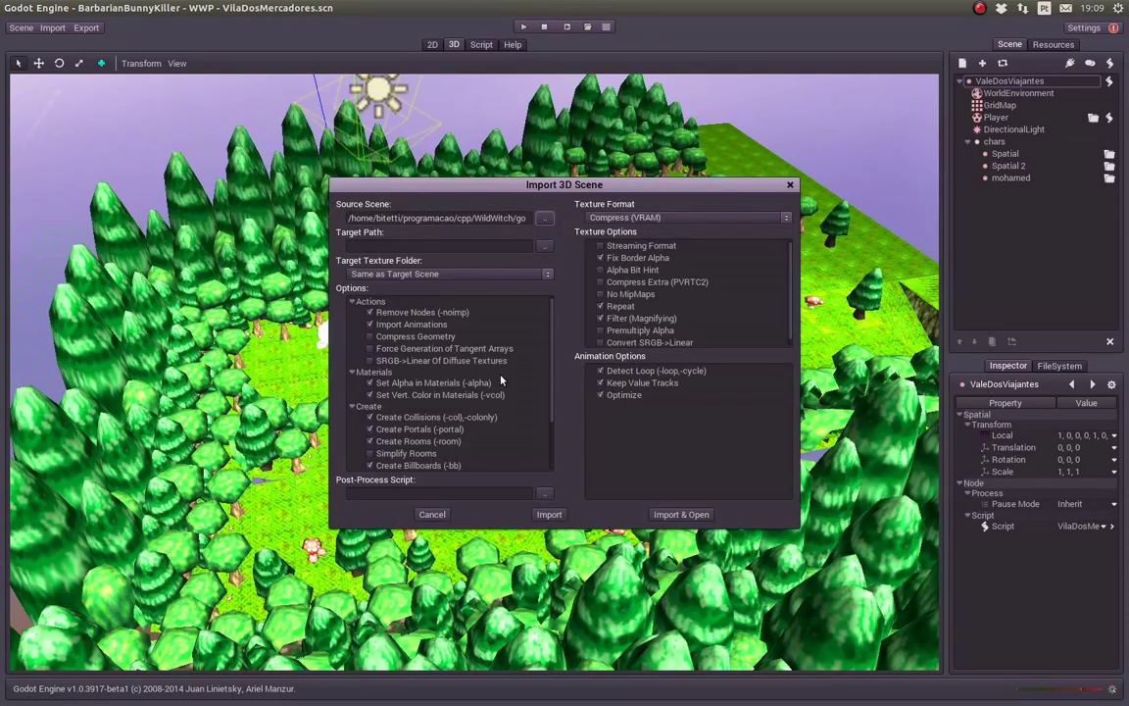
click(546, 247)
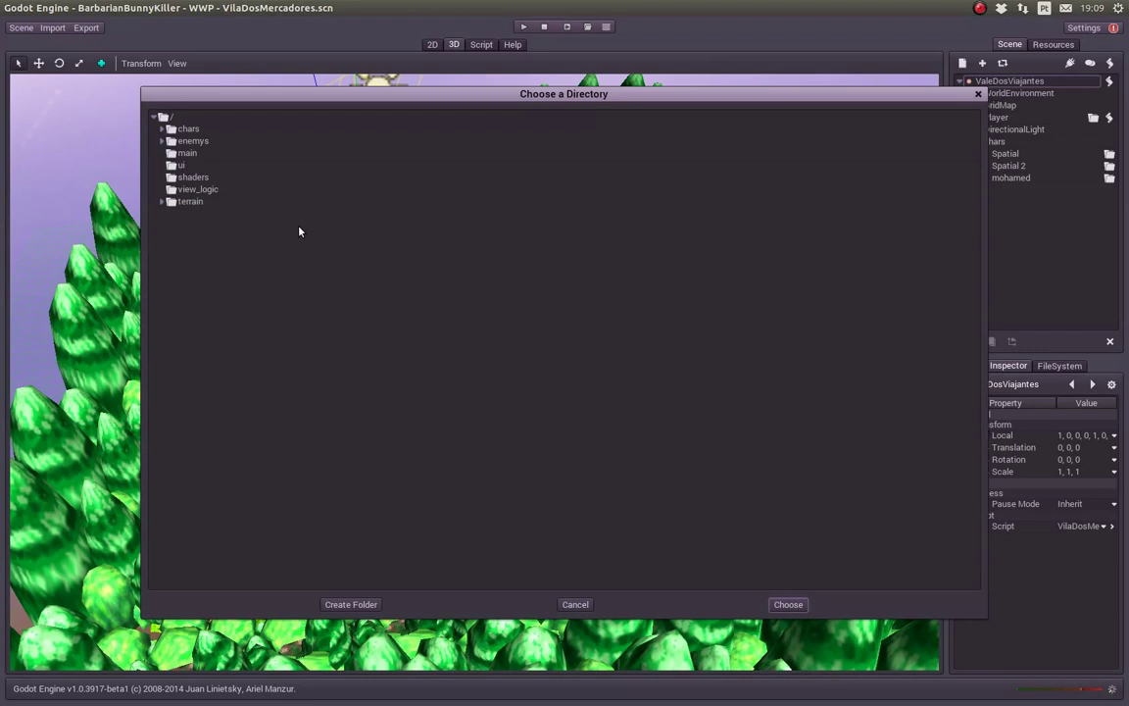
click(164, 130)
click(161, 129)
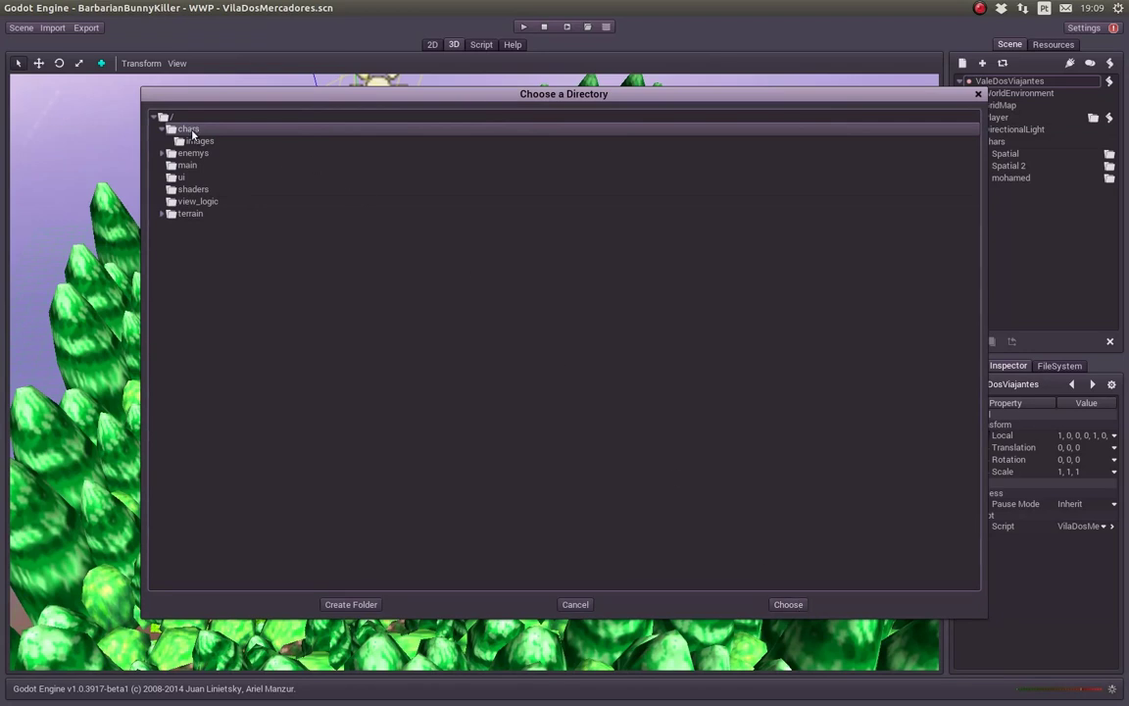
click(769, 604)
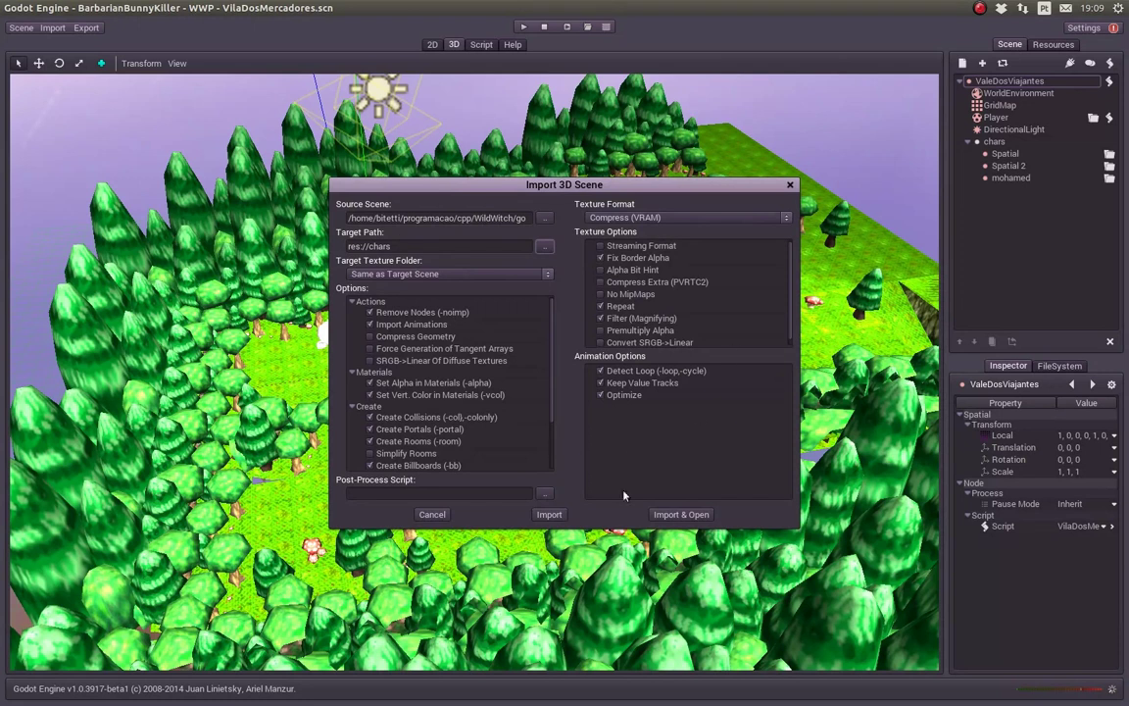
click(692, 517)
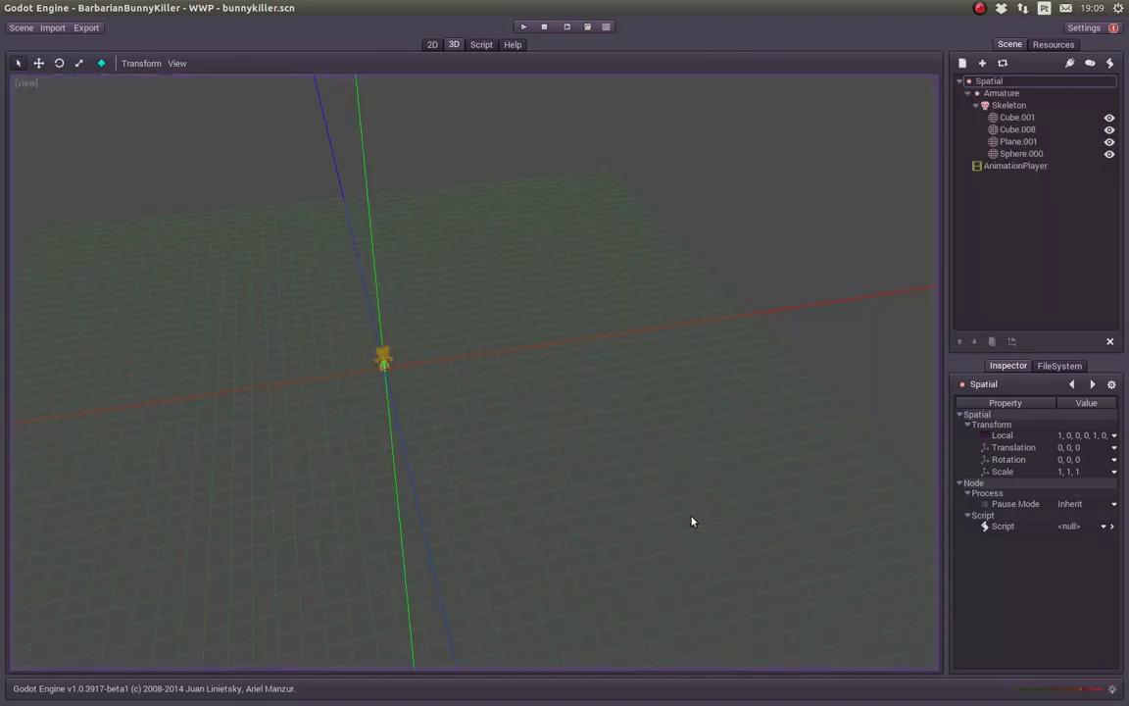
Step: Orbit and zoom the 3D viewport to frame the bunny character close up
mouse_move(542, 463)
middle_down()
mouse_move(438, 454)
mouse_move(461, 446)
mouse_move(386, 402)
middle_up()
scroll(386, 402, up, 5)
mouse_move(401, 345)
shift+middle_down()
mouse_move(459, 396)
mouse_move(449, 429)
shift+middle_up()
scroll(446, 409, up, 4)
scroll(499, 282, up, 2)
scroll(478, 282, up, 1)
scroll(507, 406, up, 1)
scroll(507, 407, up, 1)
mouse_move(506, 407)
middle_down()
mouse_move(413, 361)
mouse_move(431, 371)
mouse_move(570, 244)
mouse_move(534, 307)
mouse_move(498, 340)
mouse_move(471, 343)
mouse_move(612, 345)
mouse_move(315, 415)
mouse_move(226, 477)
mouse_move(272, 390)
mouse_move(663, 348)
mouse_move(692, 343)
mouse_move(702, 327)
middle_up()
scroll(498, 340, up, 1)
scroll(495, 338, up, 1)
scroll(493, 336, up, 2)
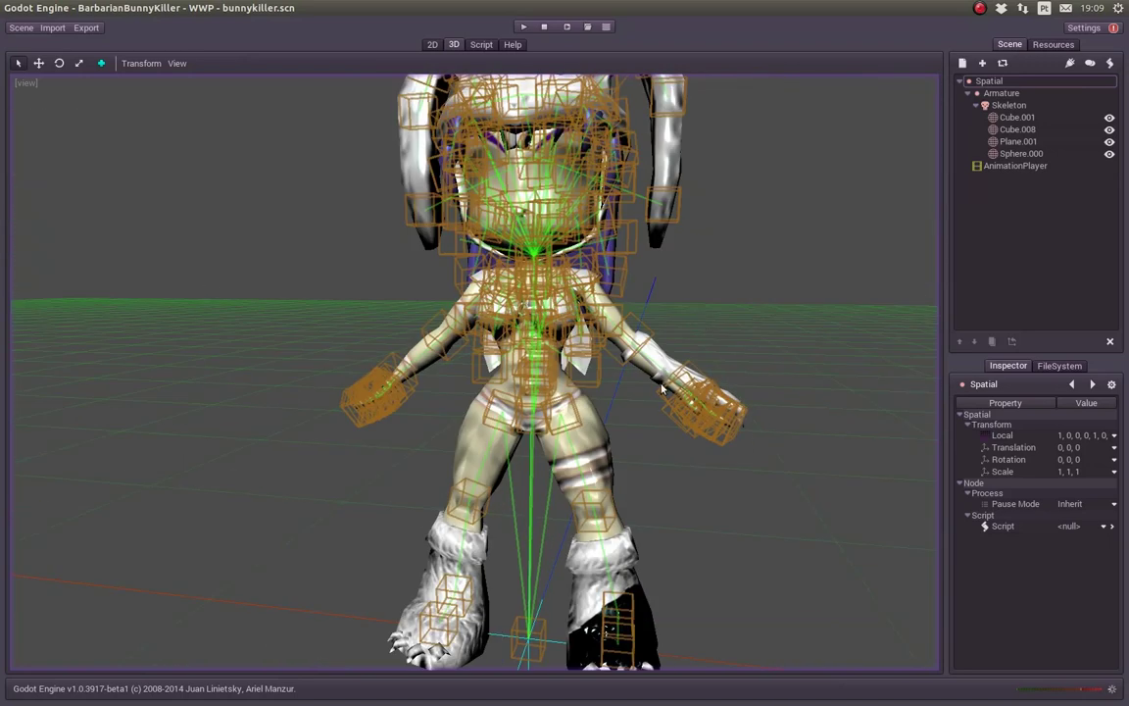
scroll(626, 618, down, 2)
scroll(582, 532, down, 1)
scroll(583, 531, up, 5)
mouse_move(537, 387)
middle_down()
mouse_move(552, 455)
mouse_move(244, 456)
middle_up()
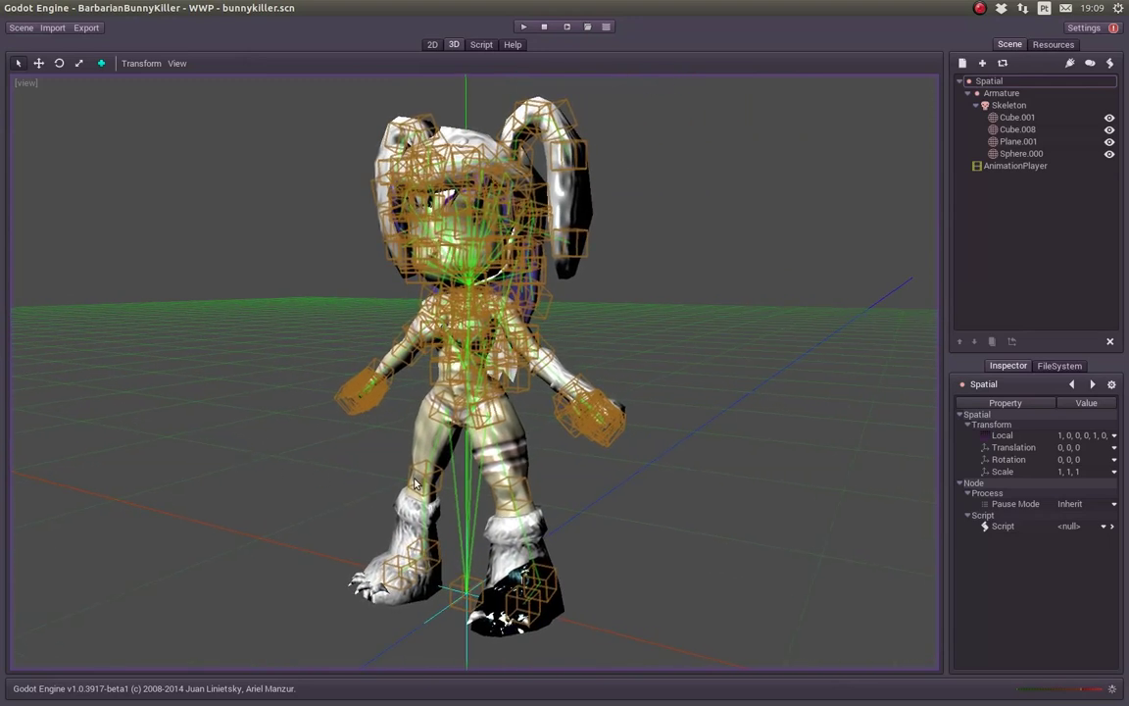
scroll(377, 441, up, 2)
scroll(412, 480, down, 2)
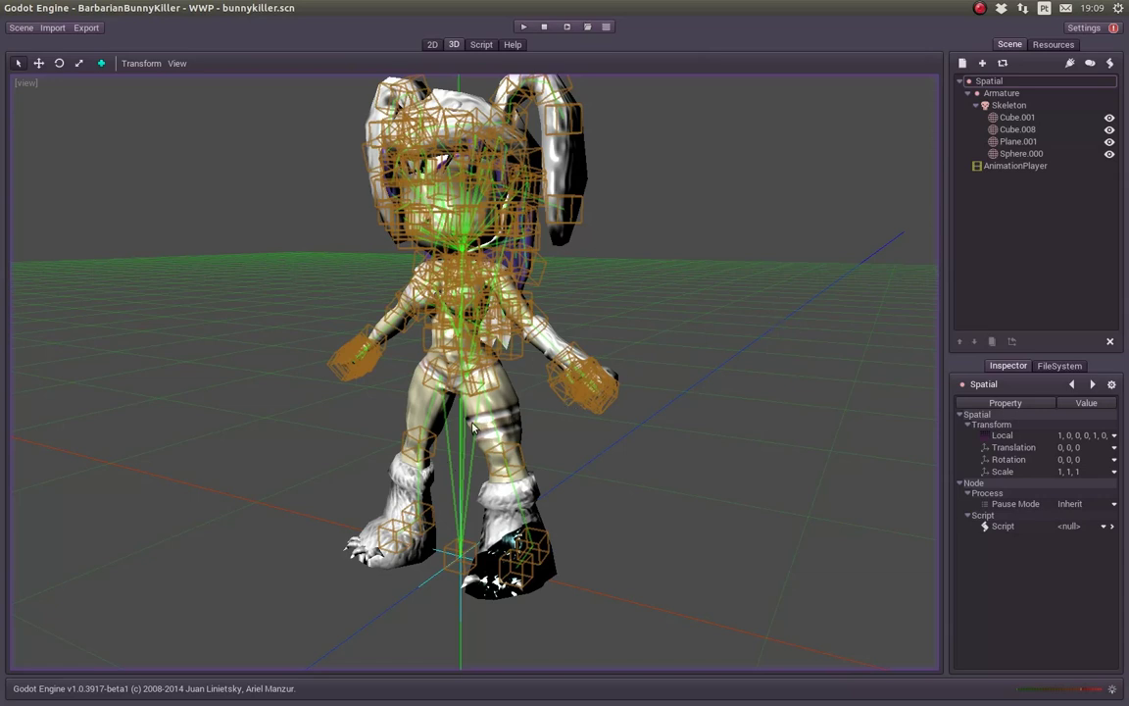
Step: Inspect the Cube.001, Cube.008, Plane.001 and Sphere.000 meshes, then select AnimationPlayer showing 'correr'
click(1020, 118)
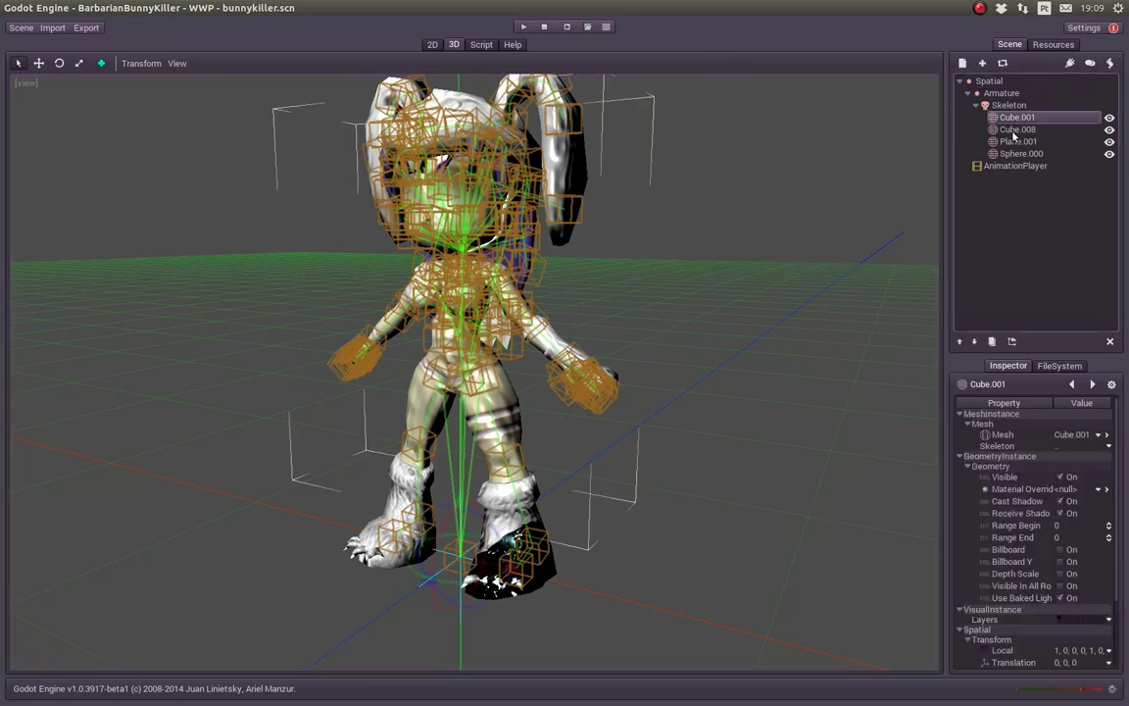
click(1028, 130)
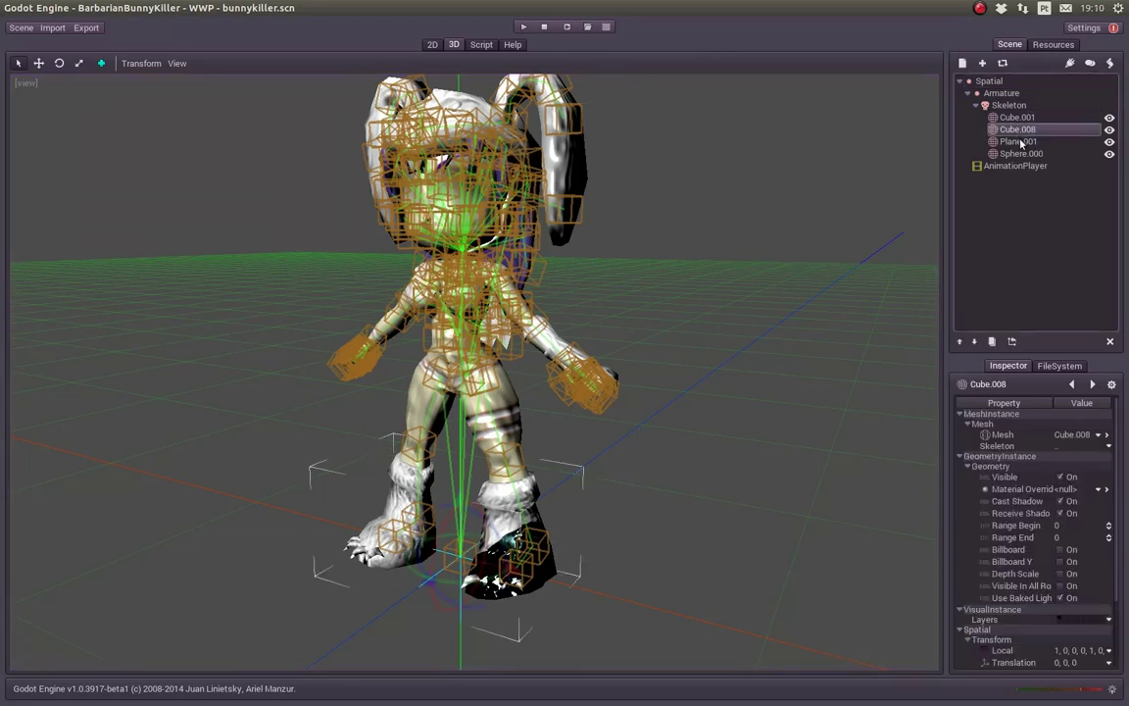
click(1030, 141)
click(1015, 154)
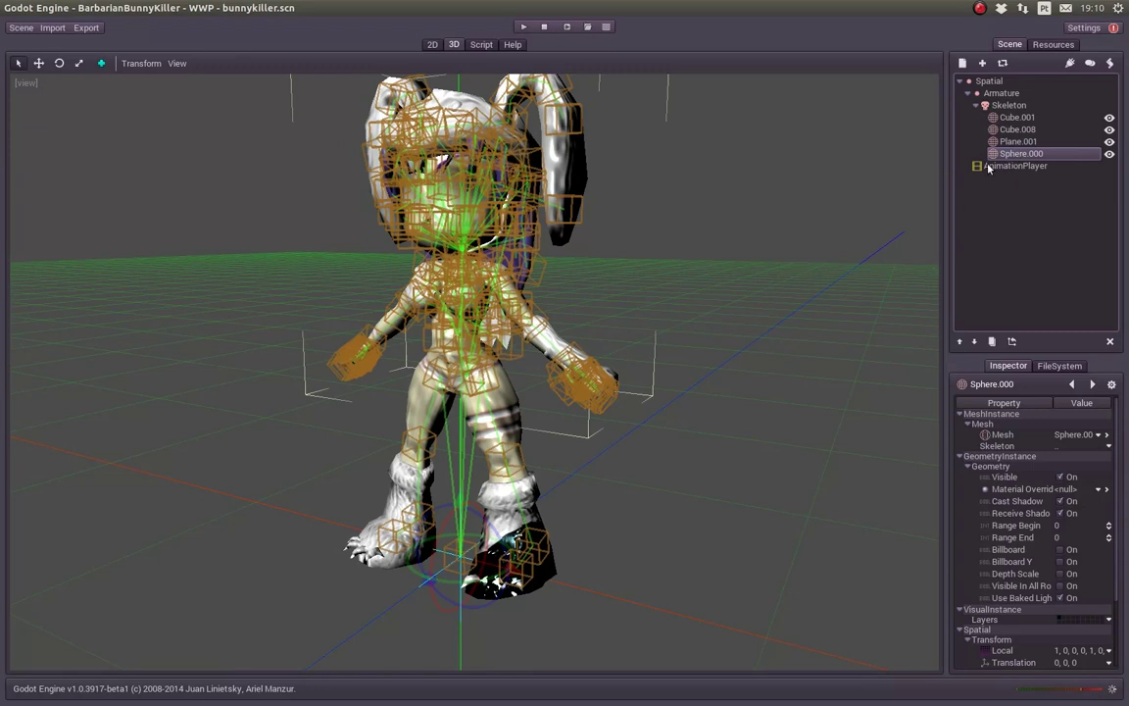
click(1008, 117)
click(1005, 142)
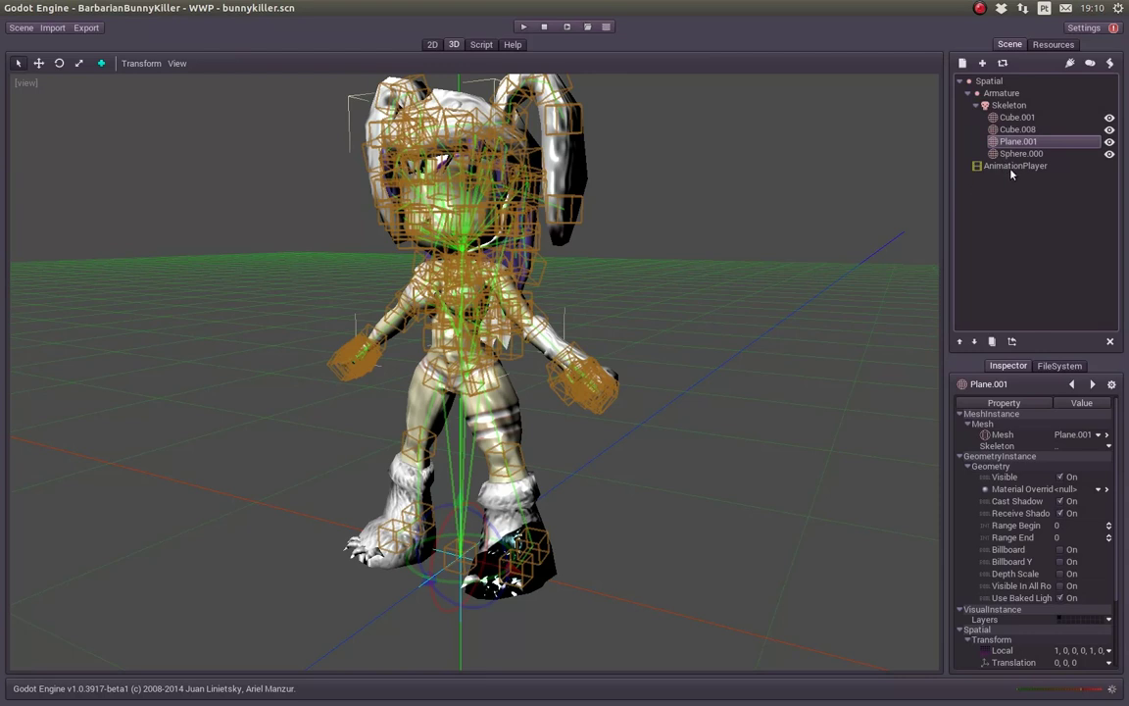
click(1000, 168)
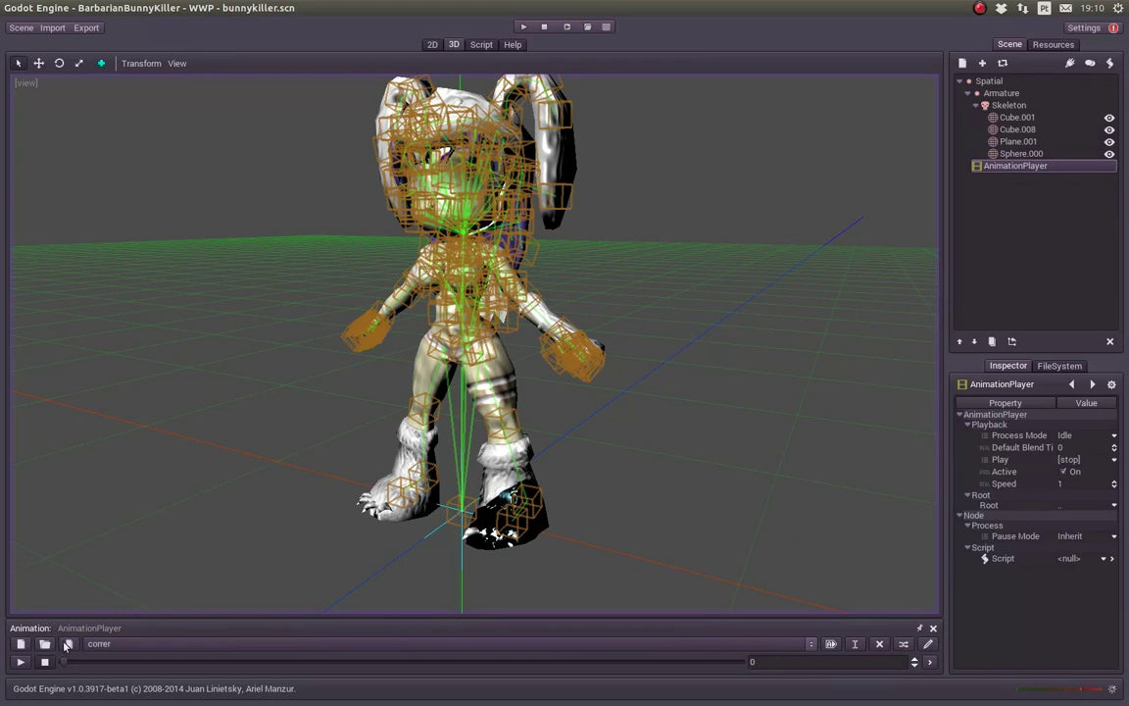
Step: Preview the correr and parada animations, then stop and reset playback
click(19, 664)
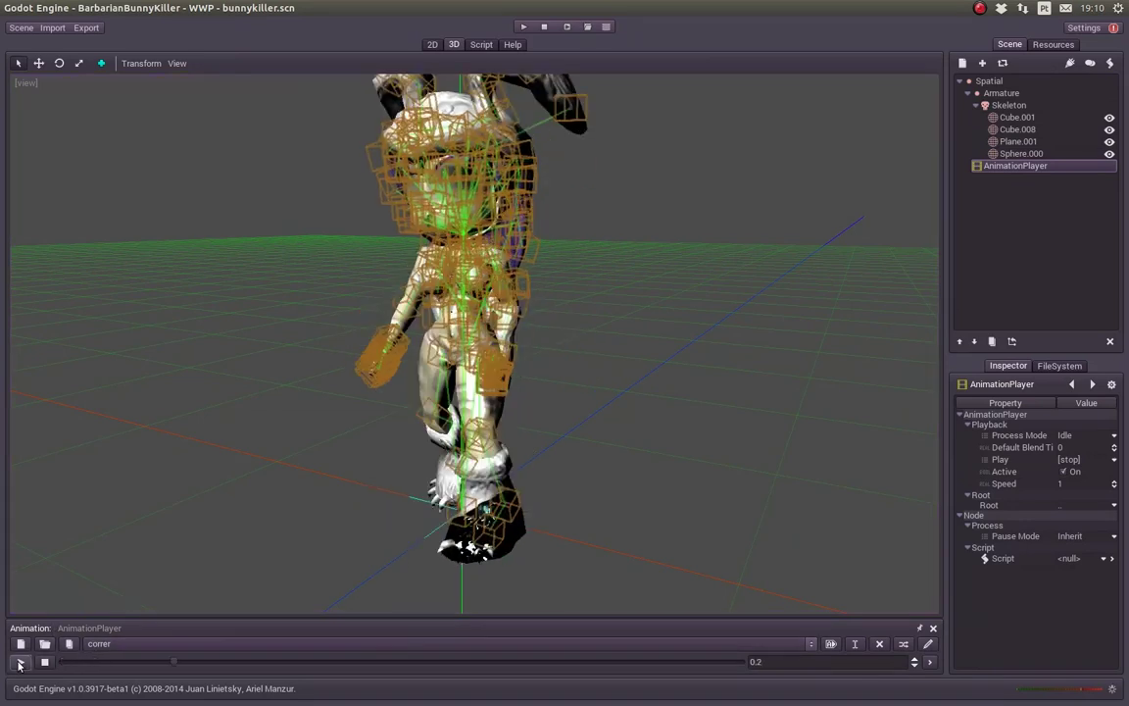
click(99, 644)
click(108, 680)
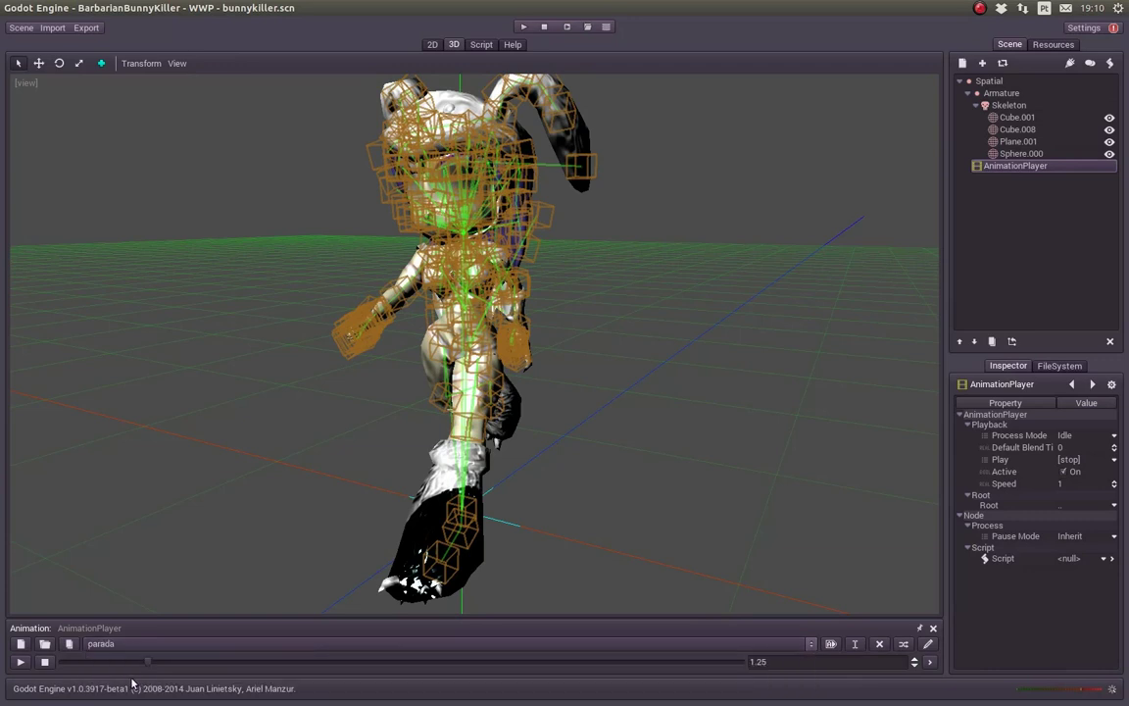
click(20, 663)
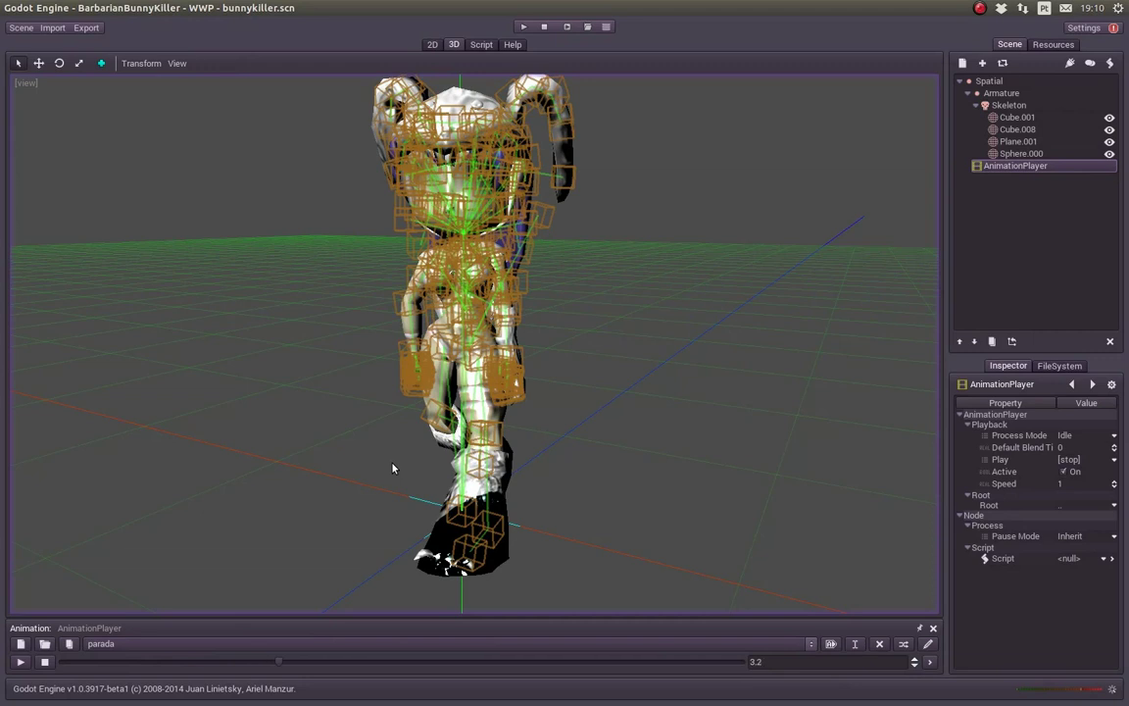
click(44, 661)
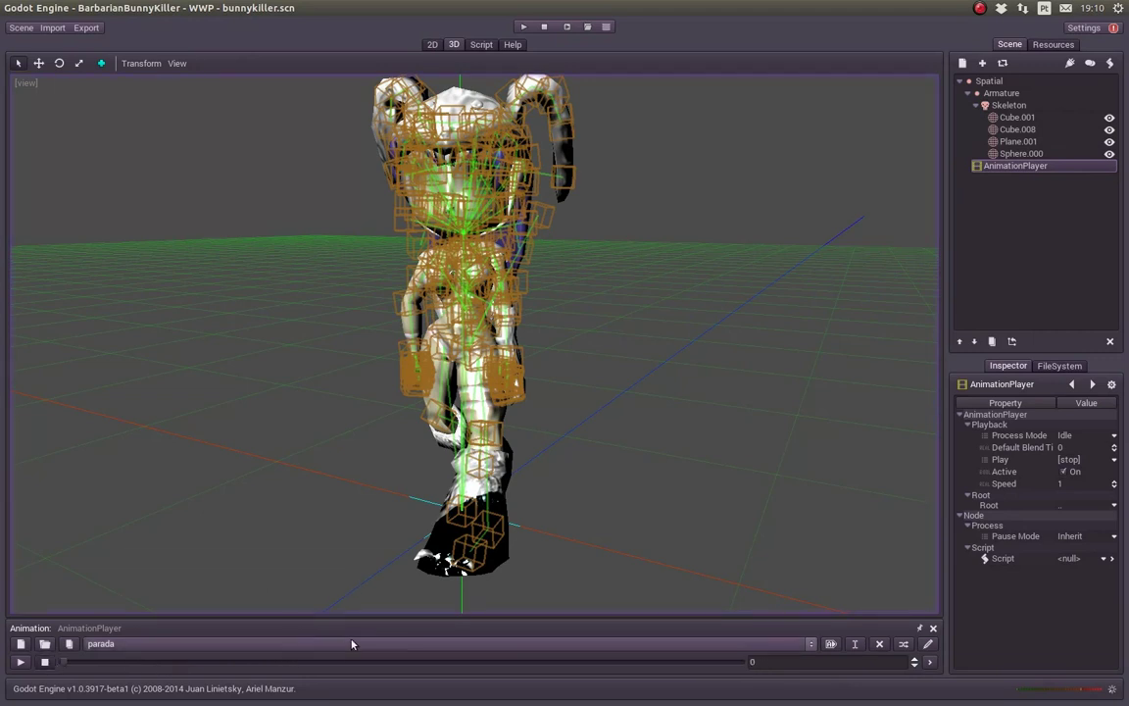
middle_drag(346, 459, 620, 522)
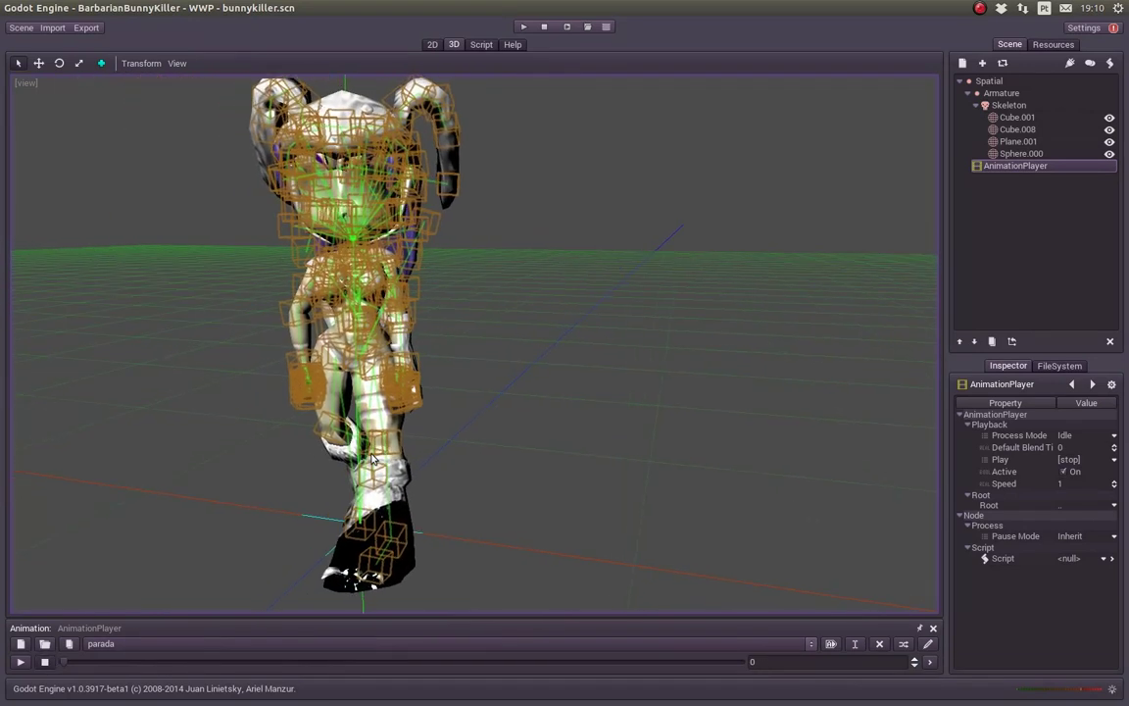
Step: Enable looping on parada and correr, and set parada to autoplay
click(930, 662)
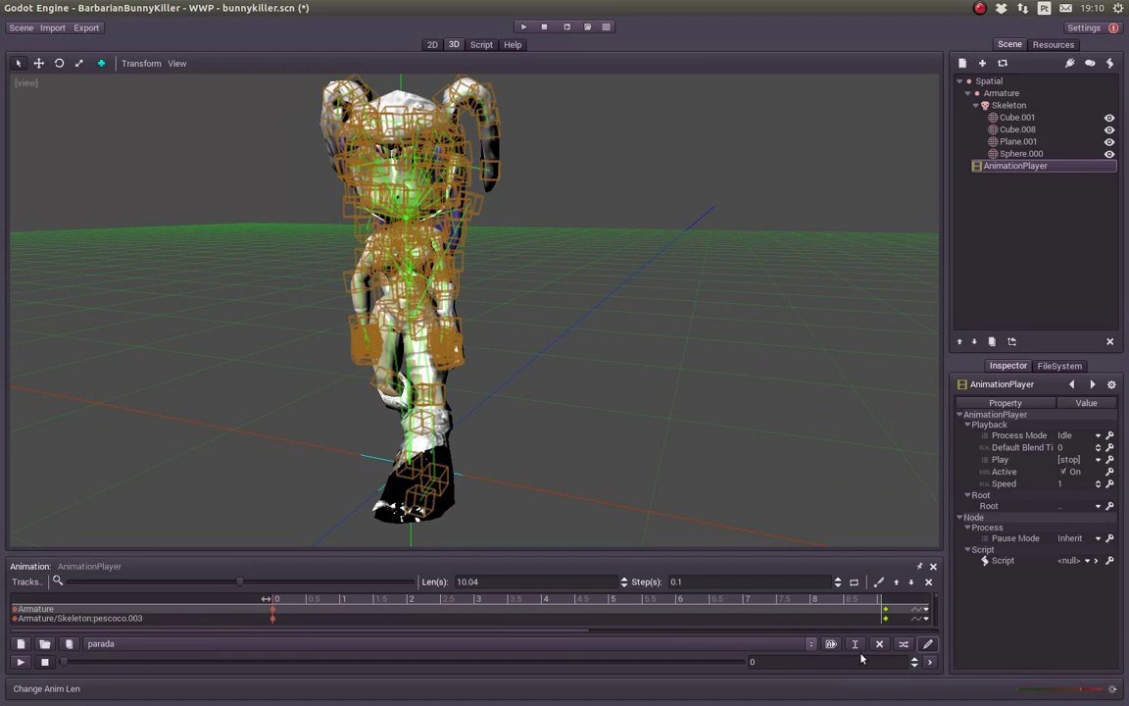
click(855, 583)
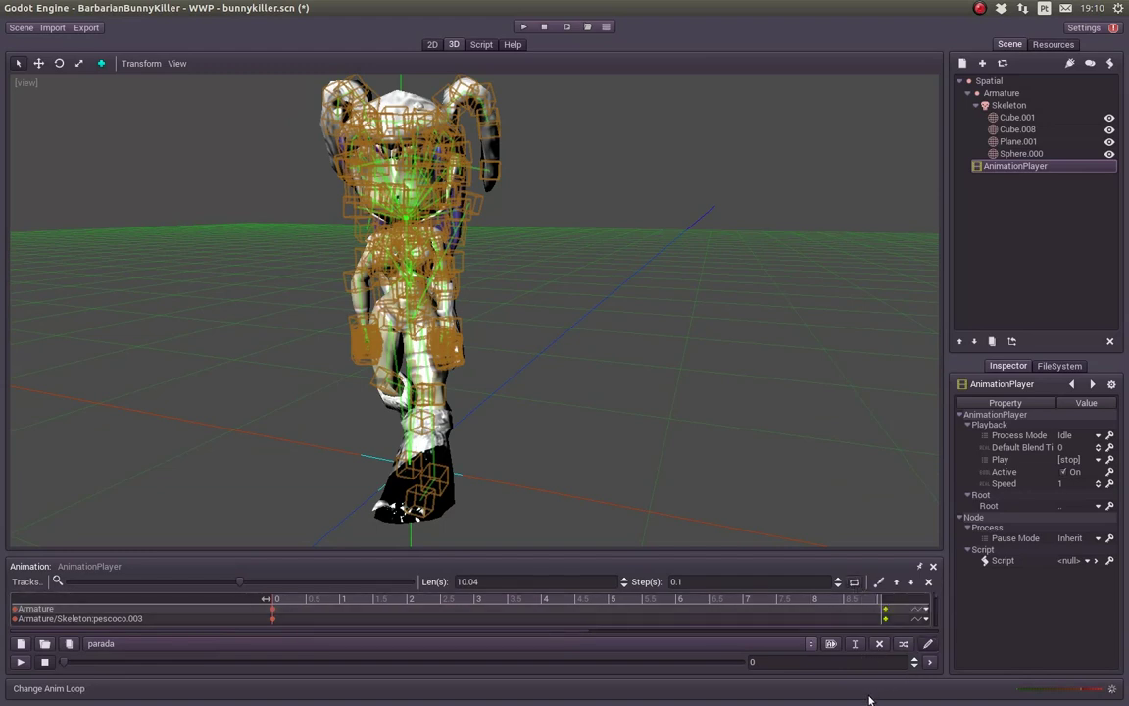
click(831, 643)
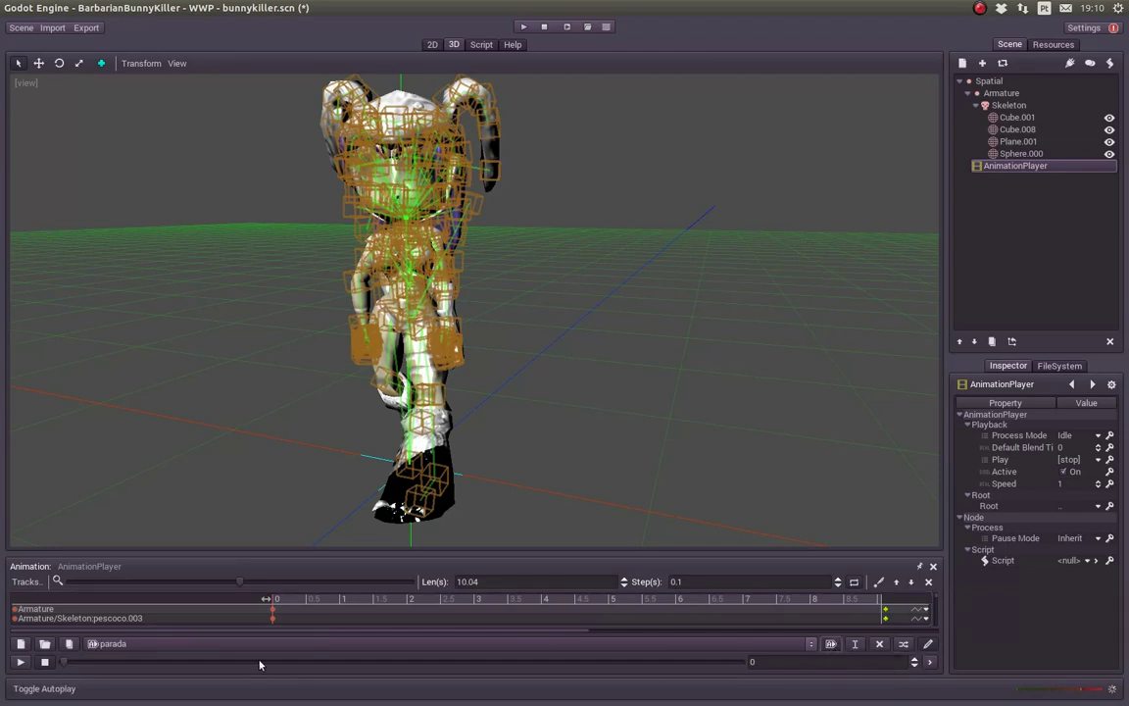
click(207, 647)
click(147, 674)
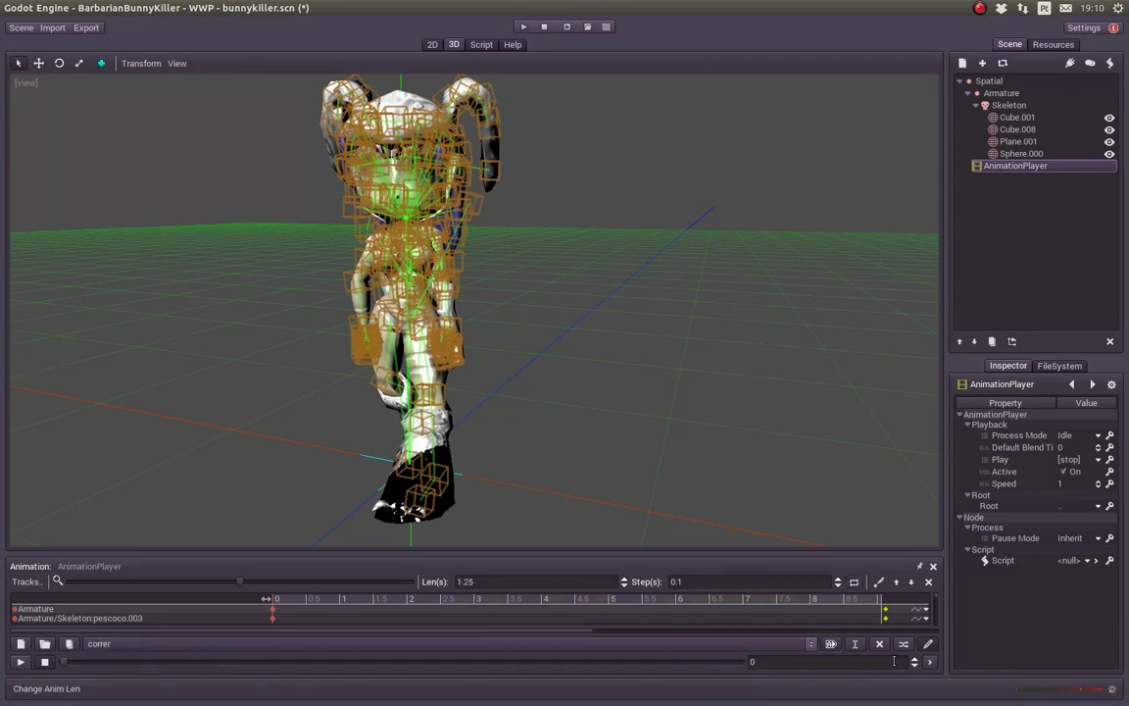
click(854, 582)
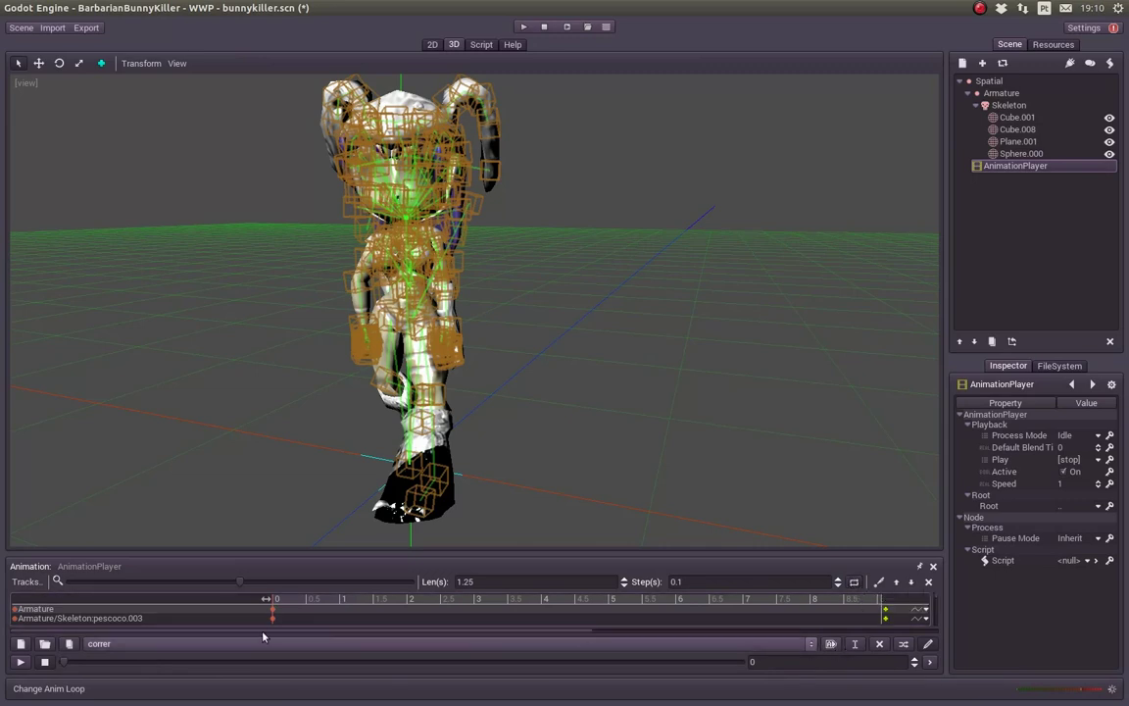
click(202, 645)
click(125, 680)
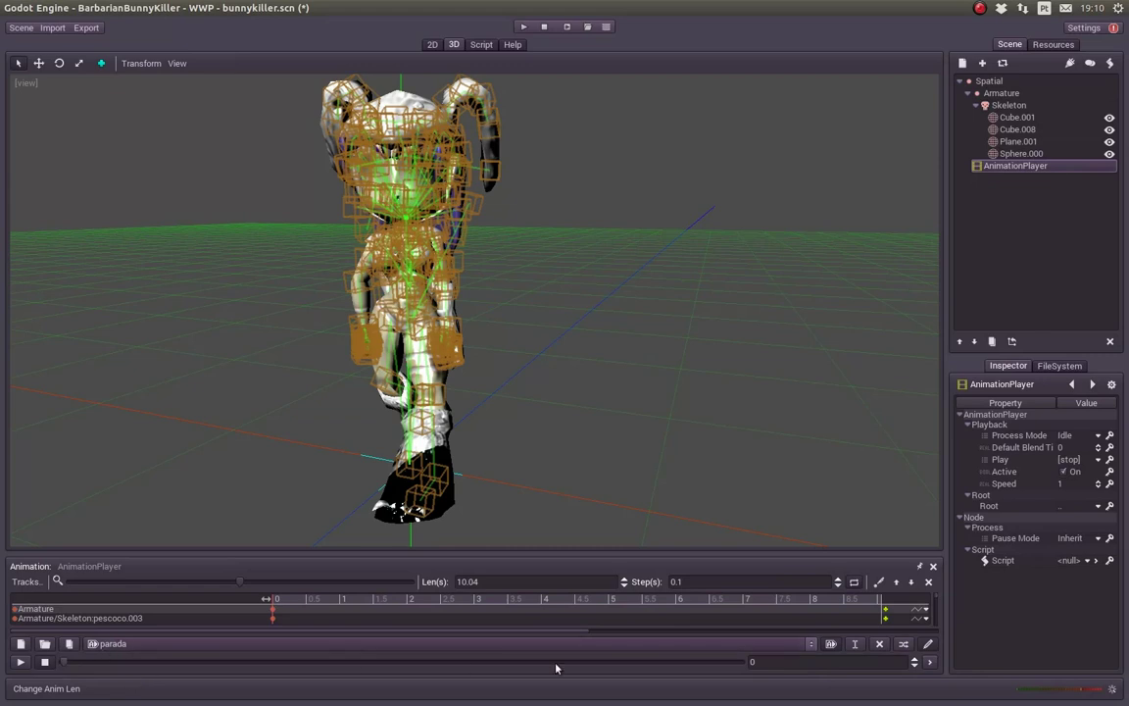
click(929, 648)
mouse_move(676, 501)
middle_down()
mouse_move(458, 473)
mouse_move(494, 340)
middle_up()
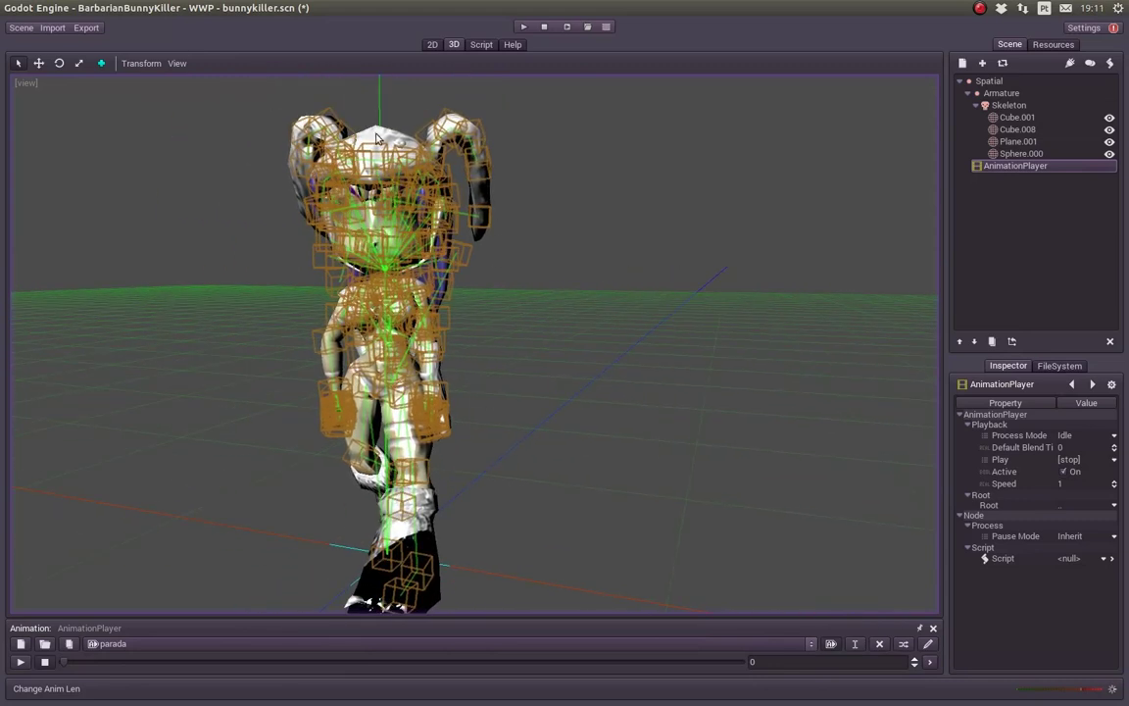
click(1008, 118)
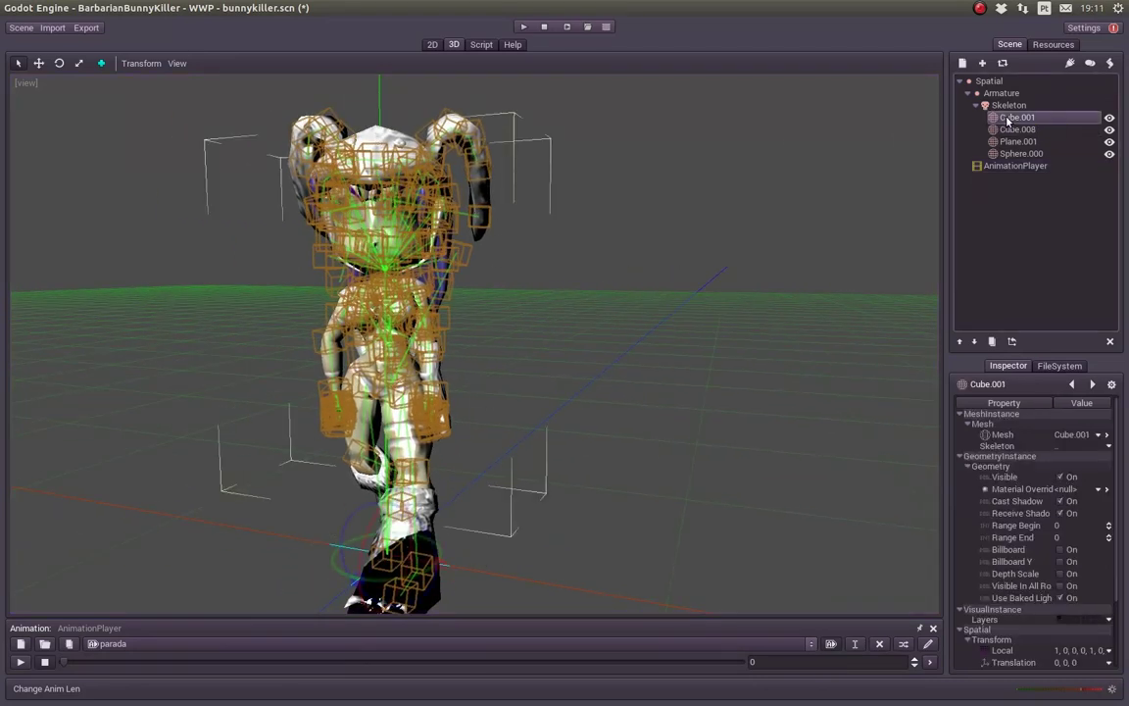
Step: Give Cube.001 a new FixedMaterial as its material override
click(1111, 119)
click(1111, 118)
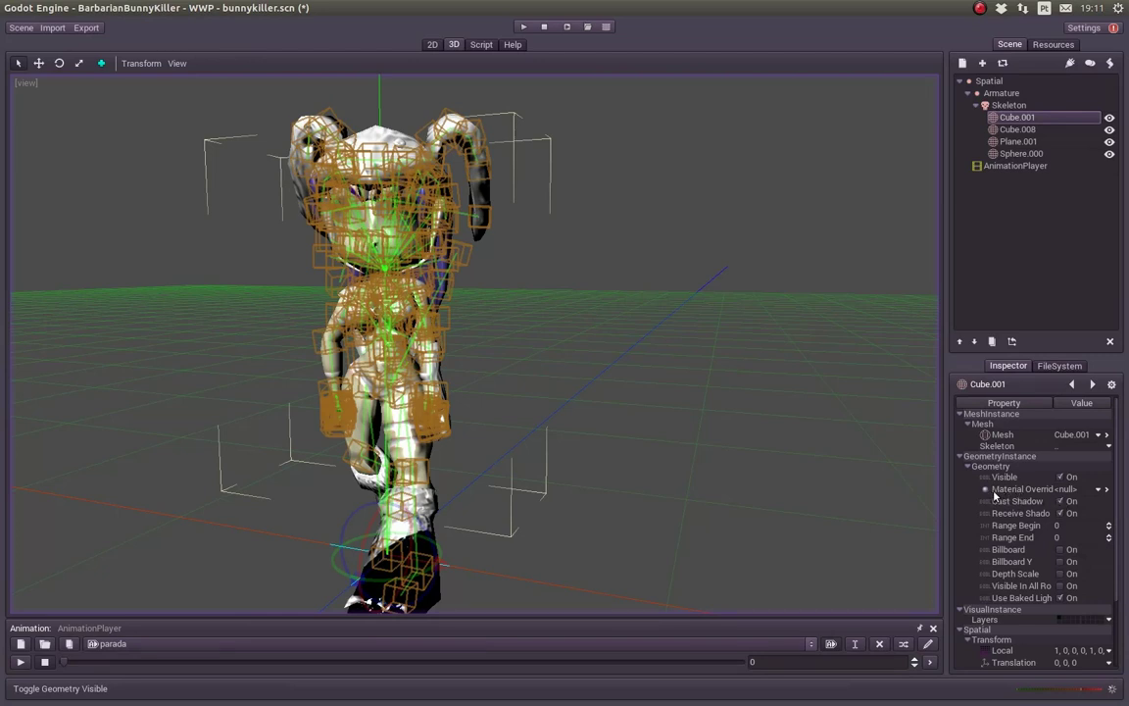
click(1078, 491)
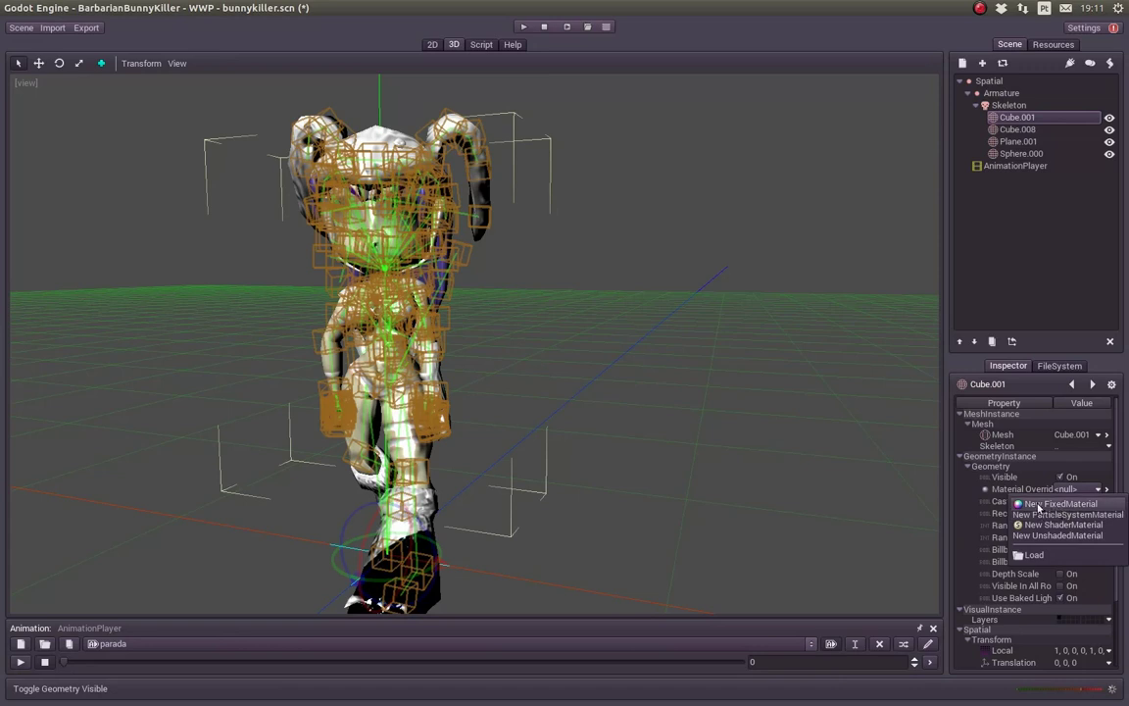
click(1041, 505)
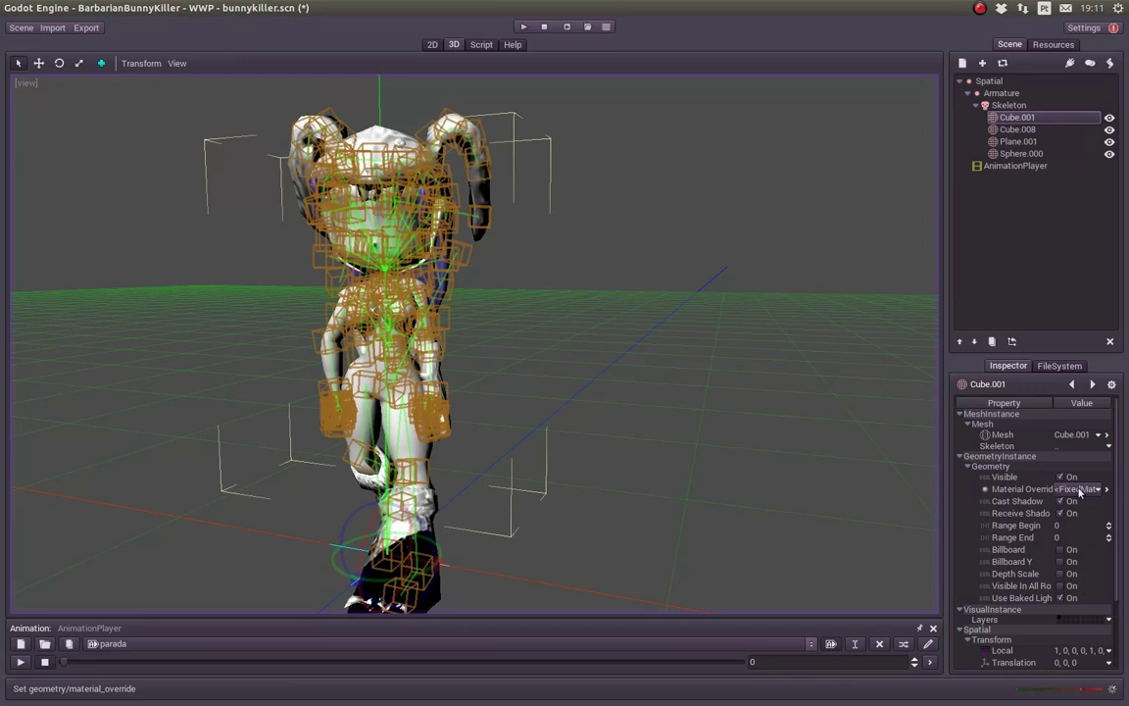
click(1080, 490)
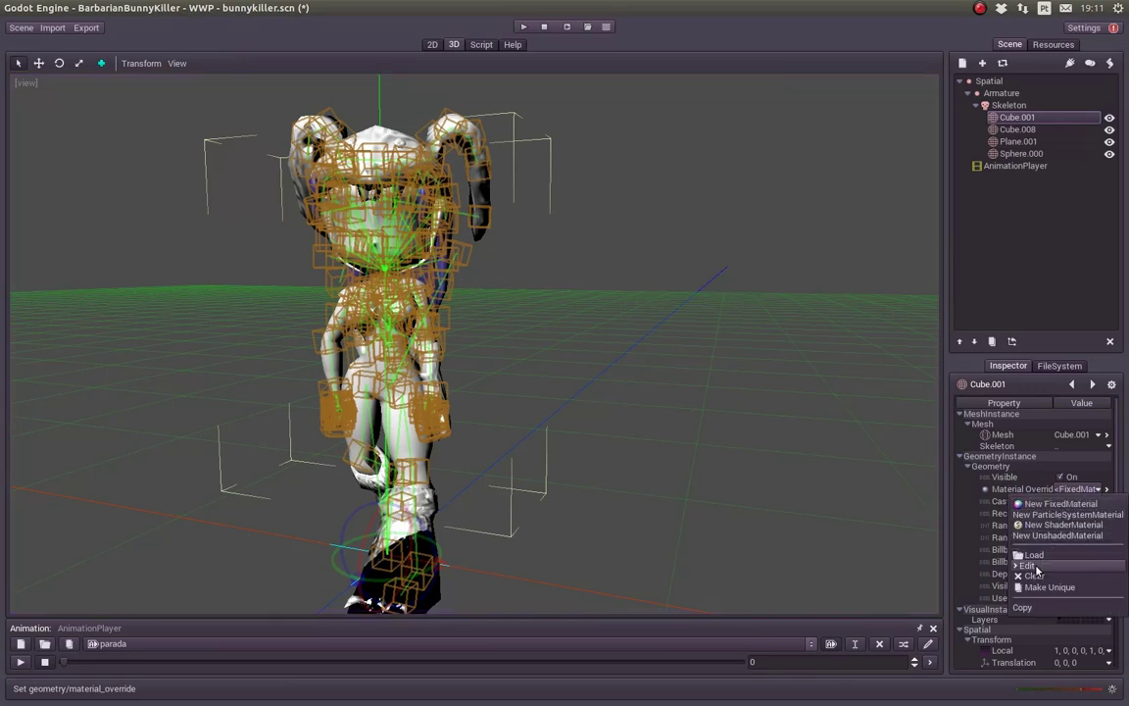
click(1029, 566)
Step: Set the FixedMaterial's diffuse colour to dark navy (R 36, G 42, B 81)
mouse_move(415, 383)
middle_down()
mouse_move(495, 428)
mouse_move(745, 401)
middle_up()
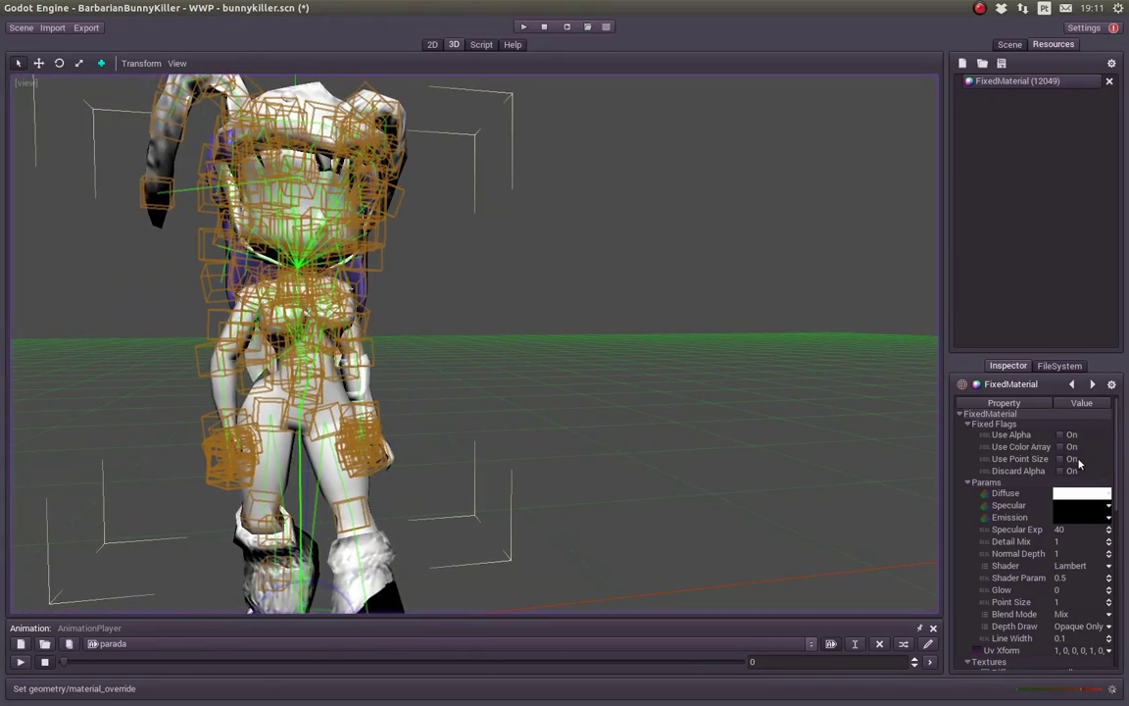
click(1075, 493)
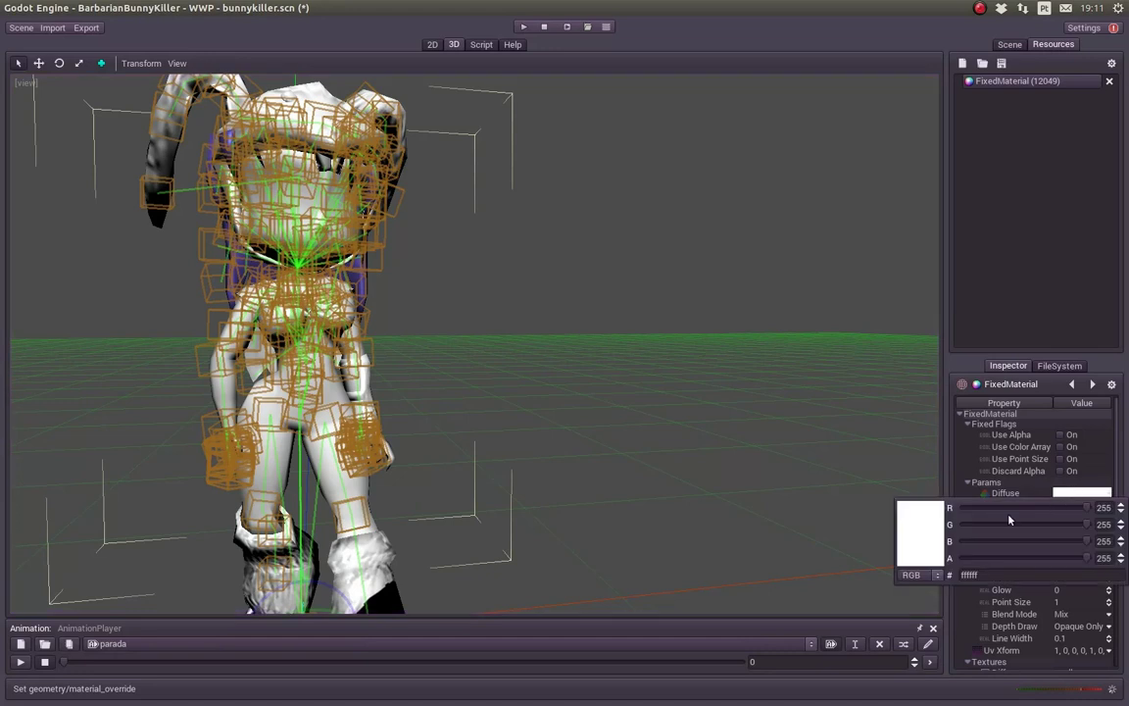
click(981, 508)
click(984, 524)
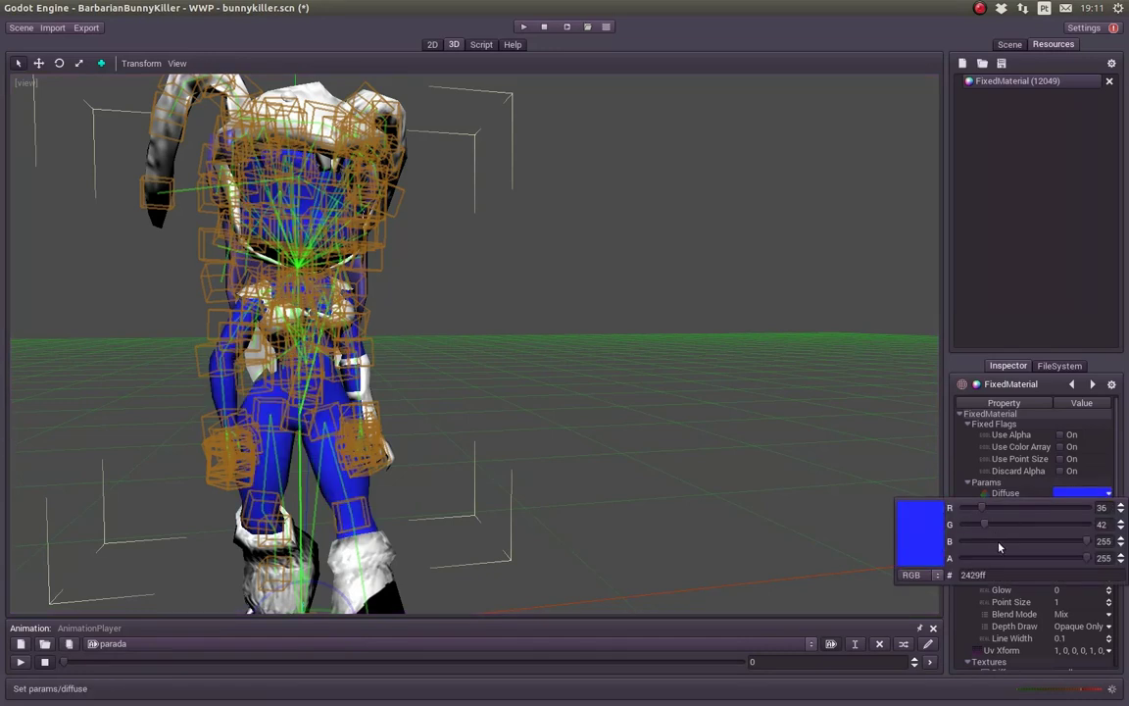
click(999, 543)
Step: Load chars/corpo_nm.png as the FixedMaterial's Normal texture
click(906, 477)
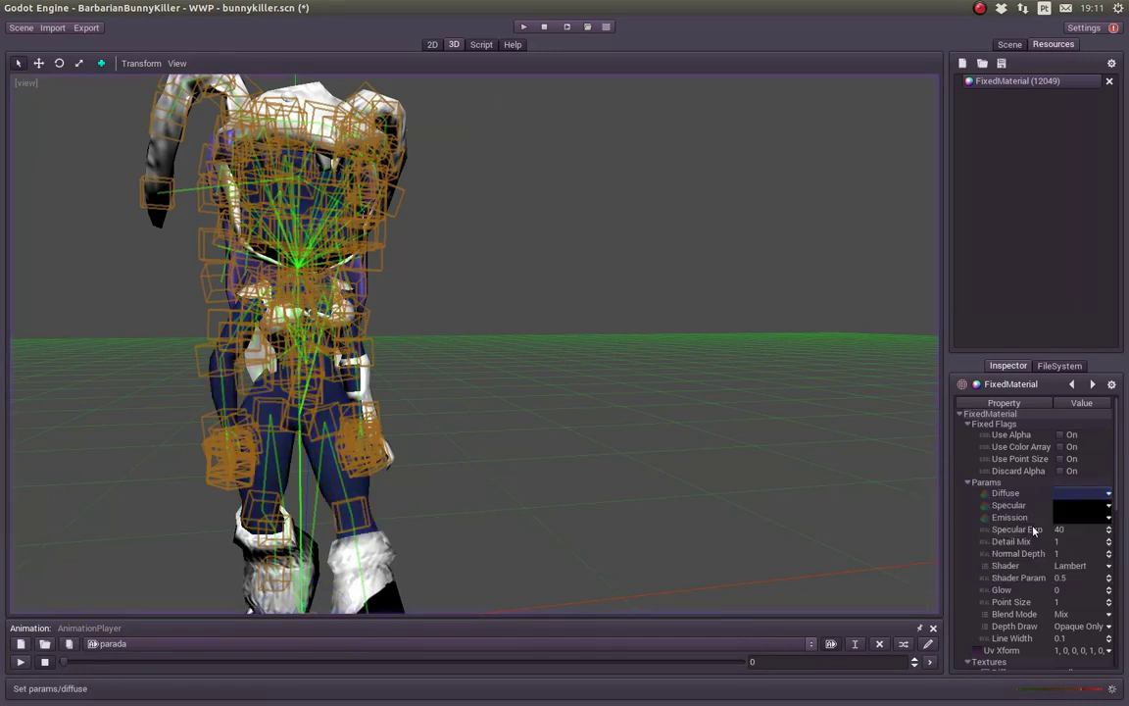
click(967, 483)
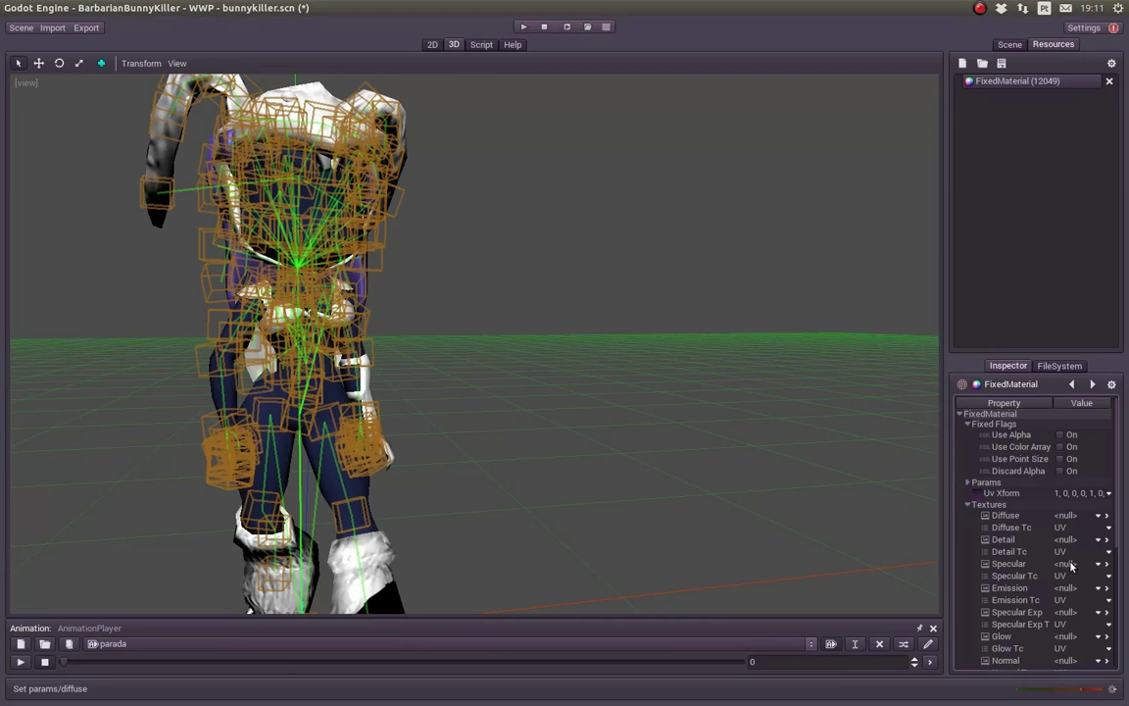
scroll(1118, 588, down, 3)
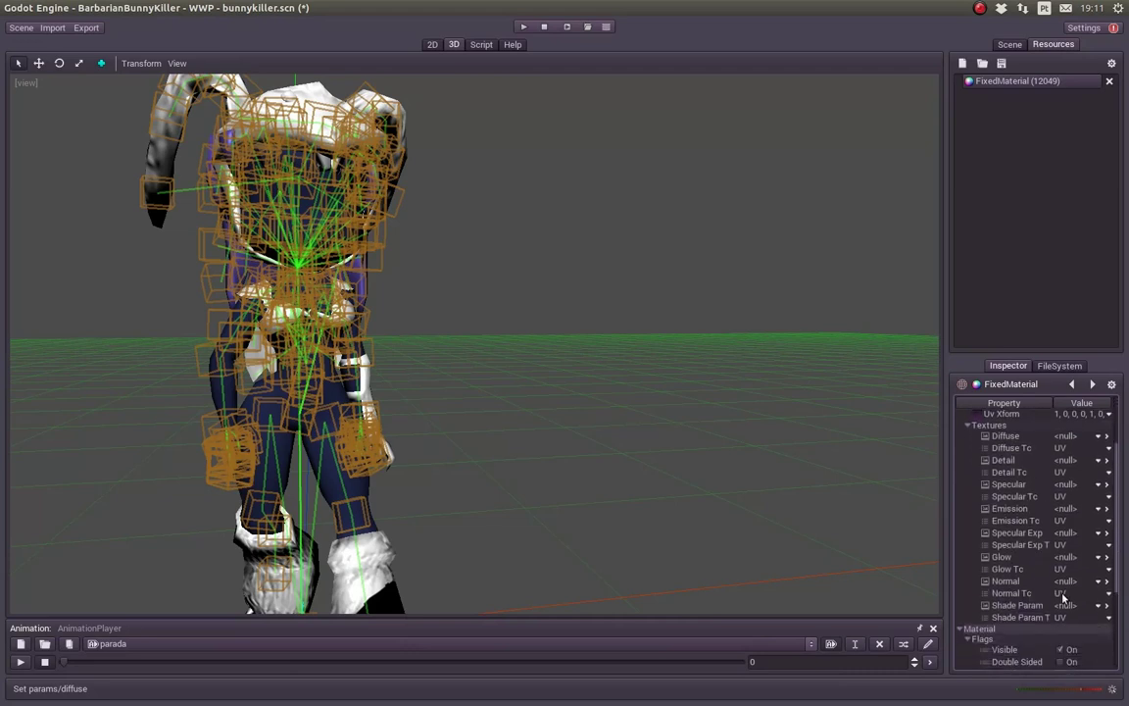
click(1099, 581)
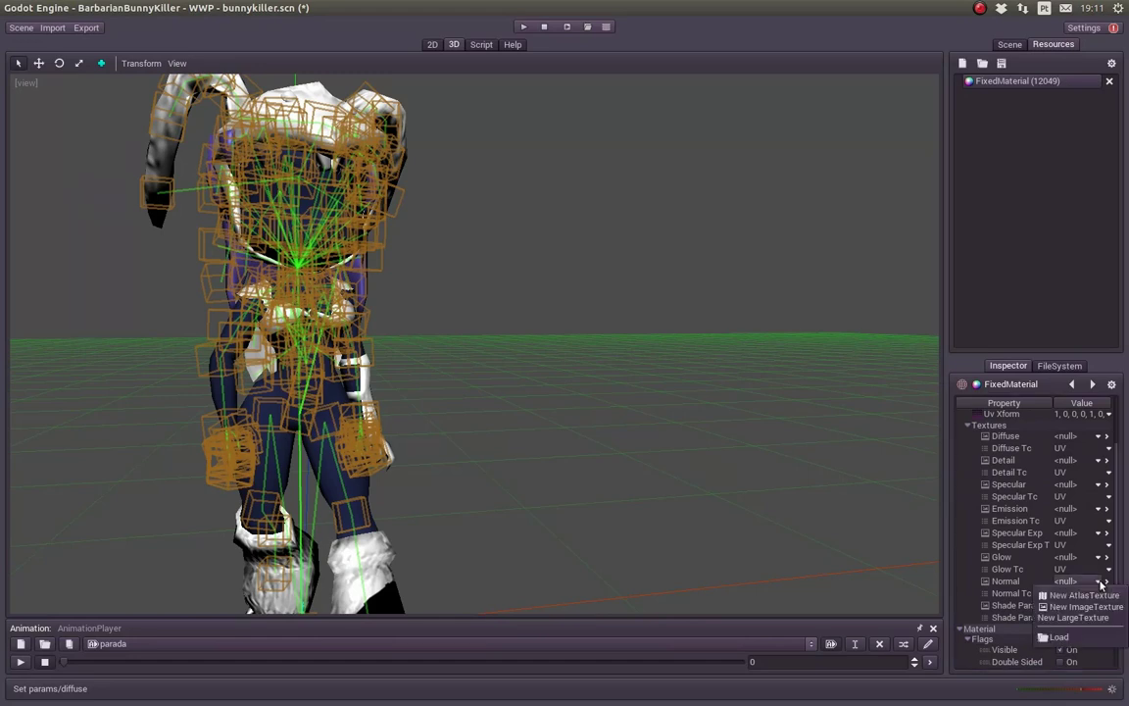
click(1080, 638)
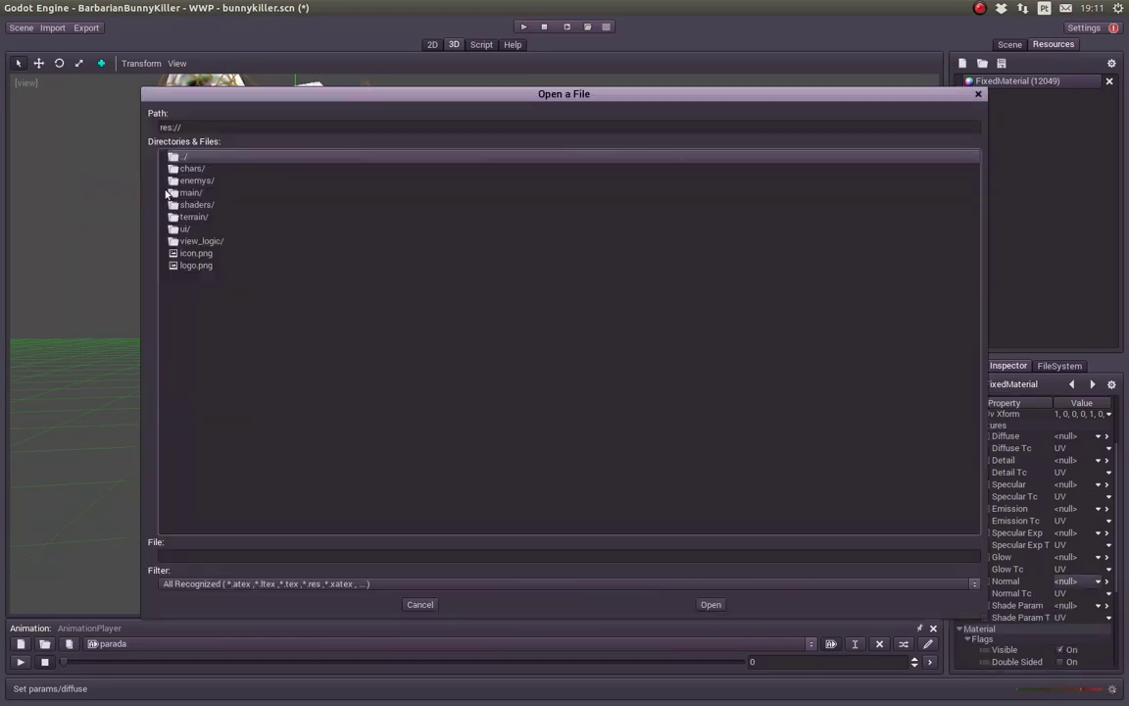
double_click(187, 169)
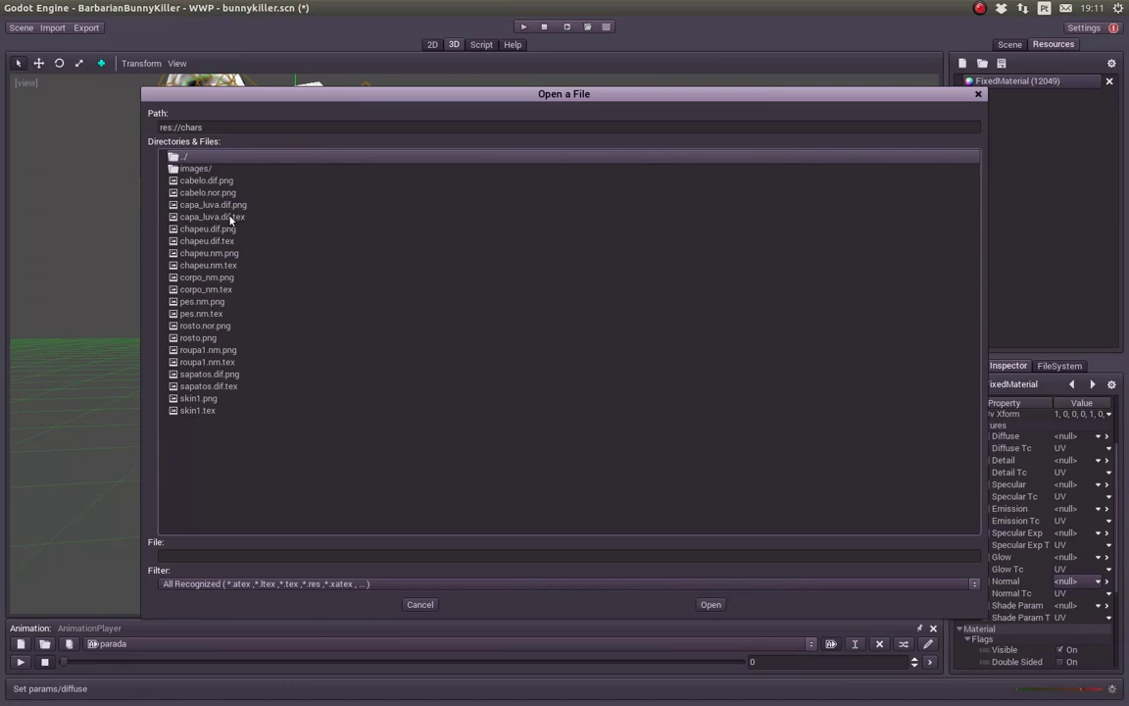
click(218, 277)
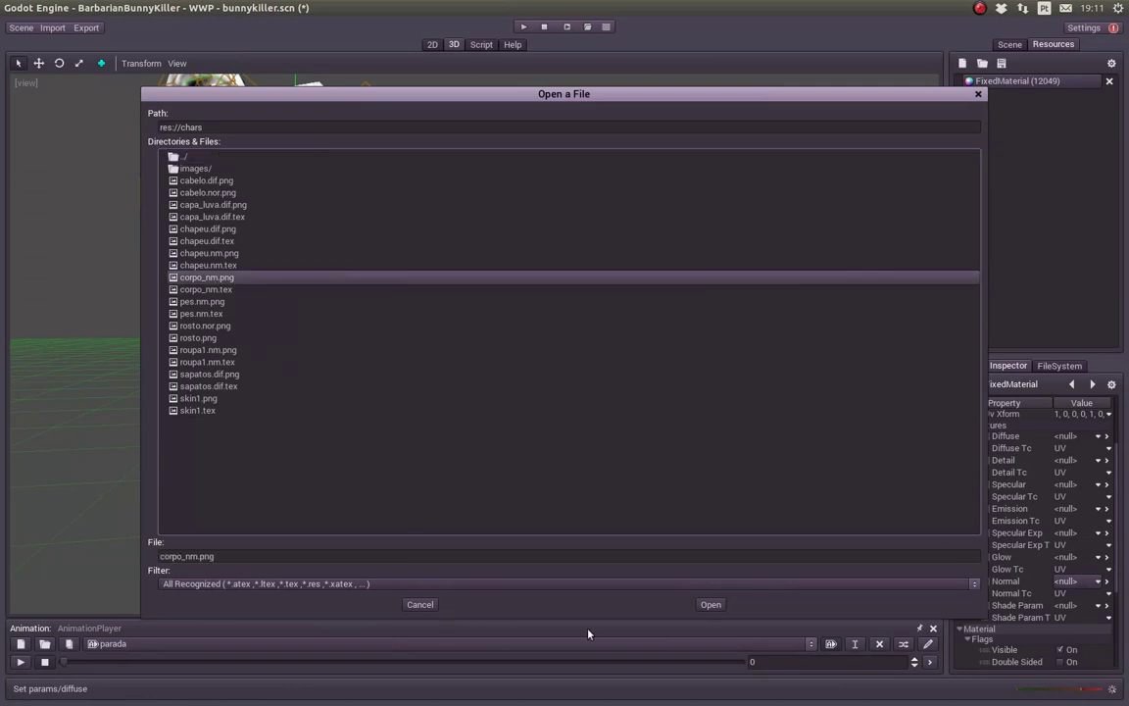
click(712, 606)
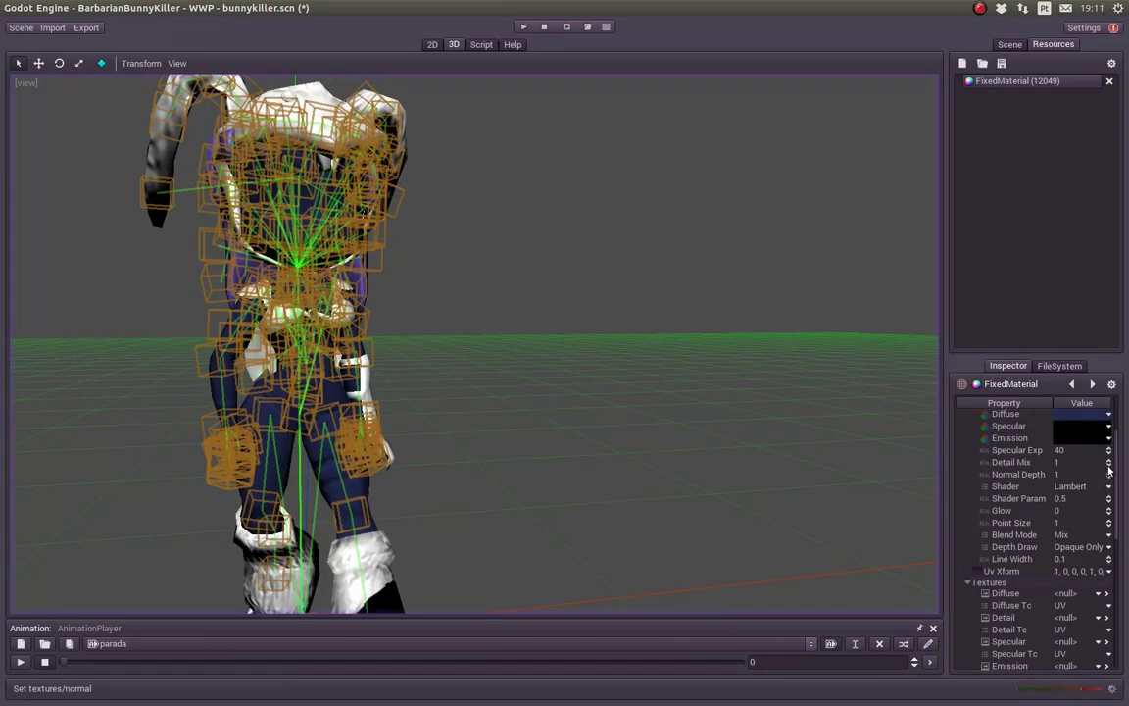
scroll(1120, 452, up, 3)
scroll(1098, 510, down, 3)
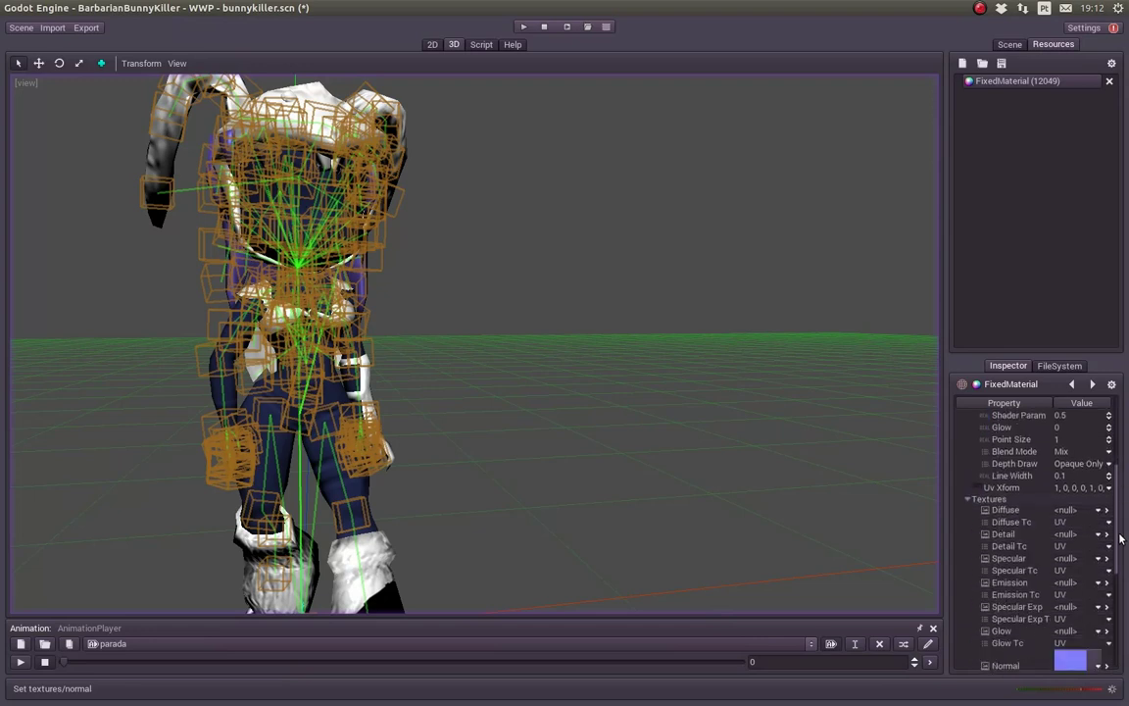
scroll(1069, 588, down, 1)
Step: Change the diffuse colour to light blue #abc3e2
middle_drag(687, 576, 489, 436)
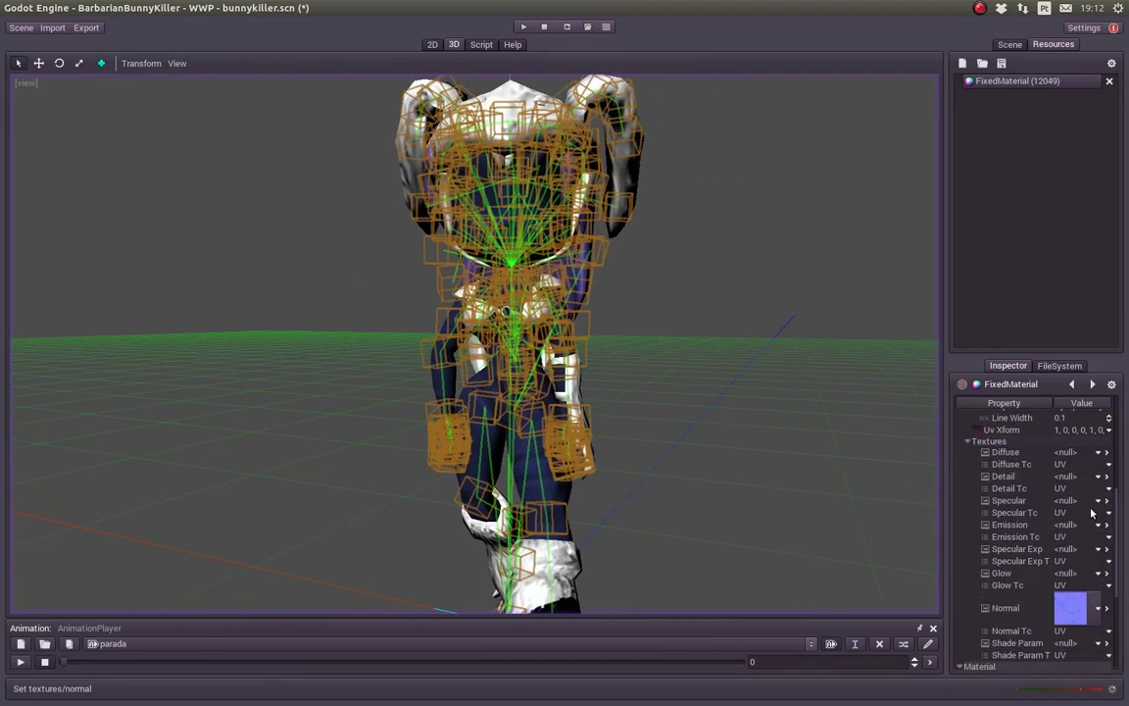
scroll(1088, 490, up, 3)
scroll(1083, 461, up, 2)
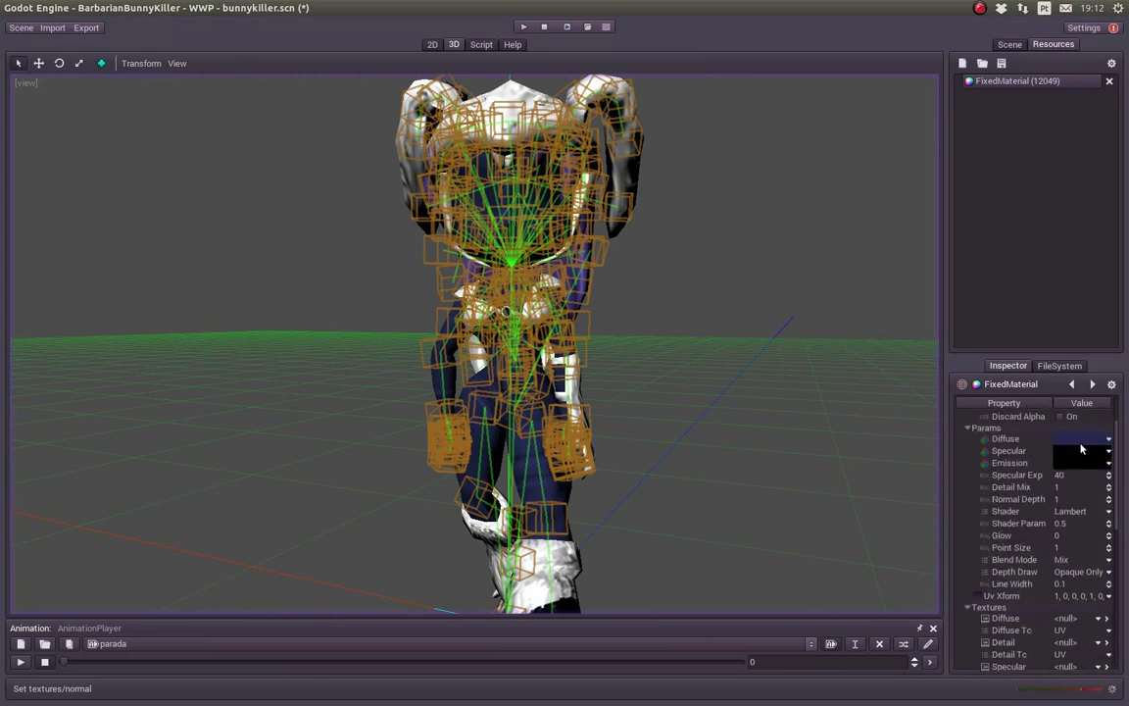
click(1082, 441)
drag(999, 457, 1047, 453)
mouse_move(984, 469)
mouse_down()
mouse_move(1059, 472)
mouse_move(1076, 487)
mouse_up()
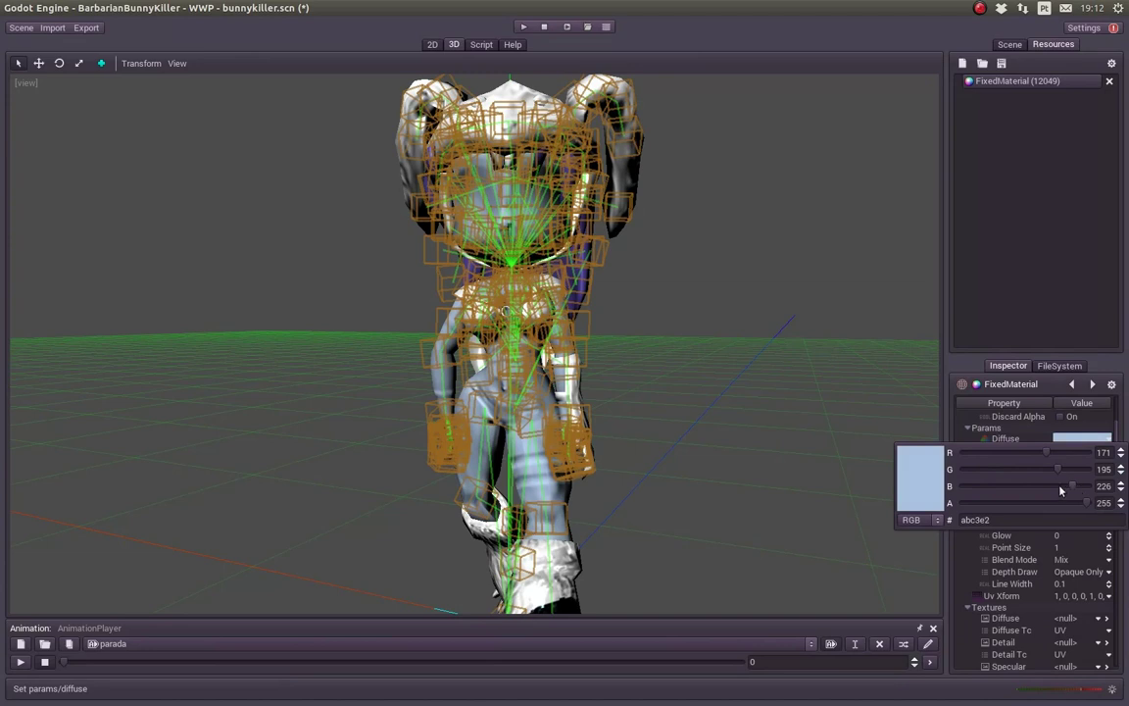
middle_drag(833, 442, 449, 441)
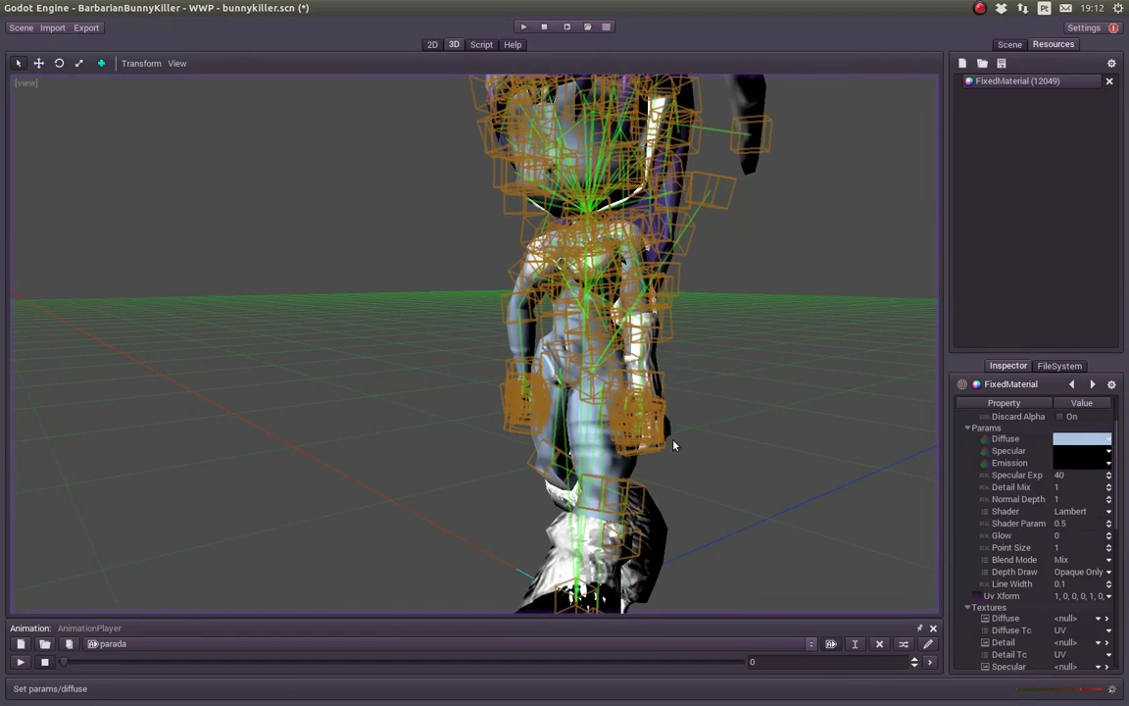
scroll(1116, 531, down, 5)
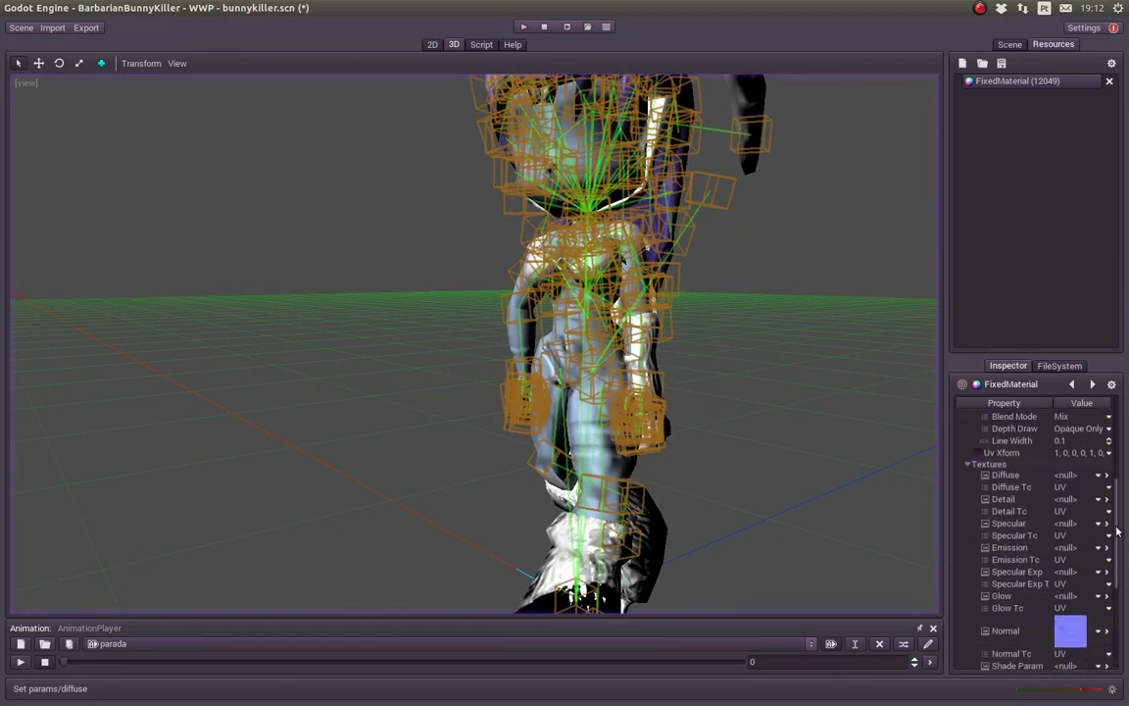
scroll(1028, 575, down, 2)
mouse_move(446, 343)
middle_down()
mouse_move(411, 368)
mouse_move(559, 338)
mouse_move(574, 301)
mouse_move(530, 324)
mouse_move(500, 319)
middle_up()
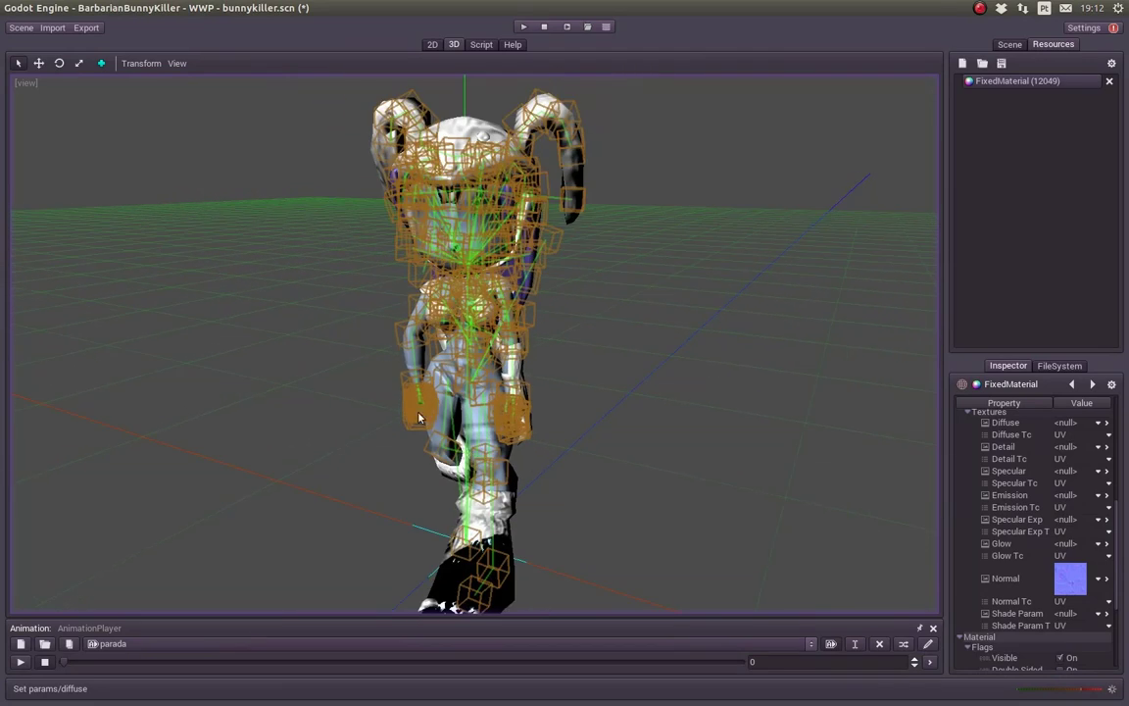
Step: Replace Cube.001's material override with chars/corpo.mtl loaded from disk
click(1012, 46)
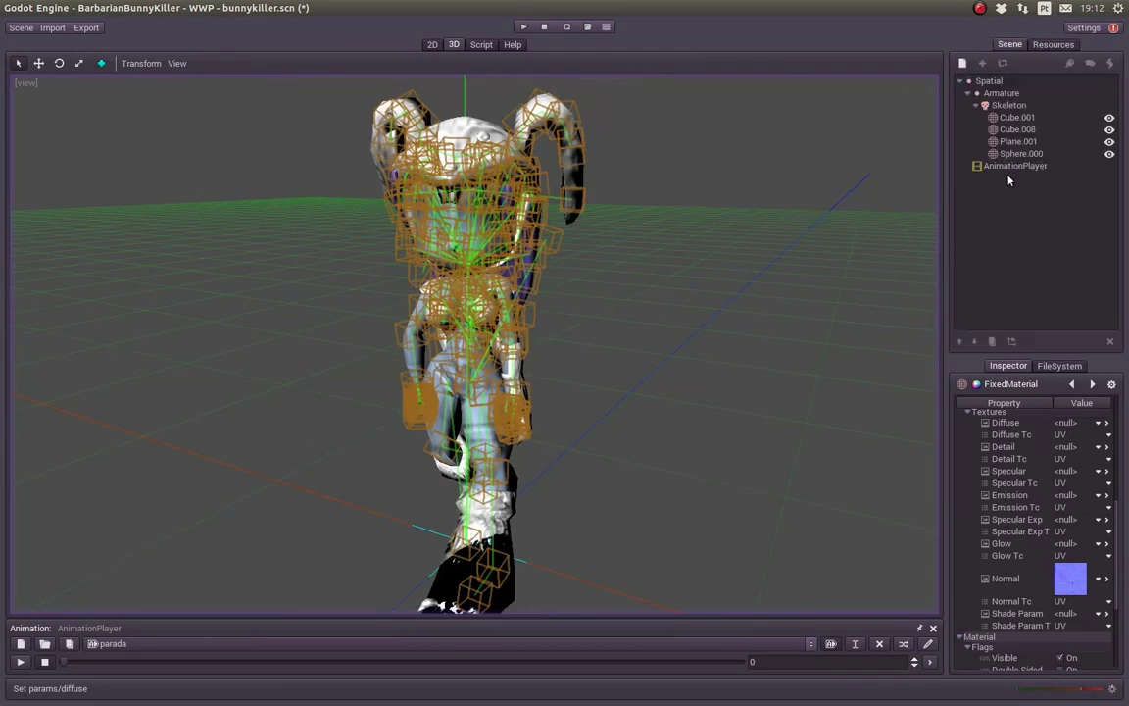
click(1018, 117)
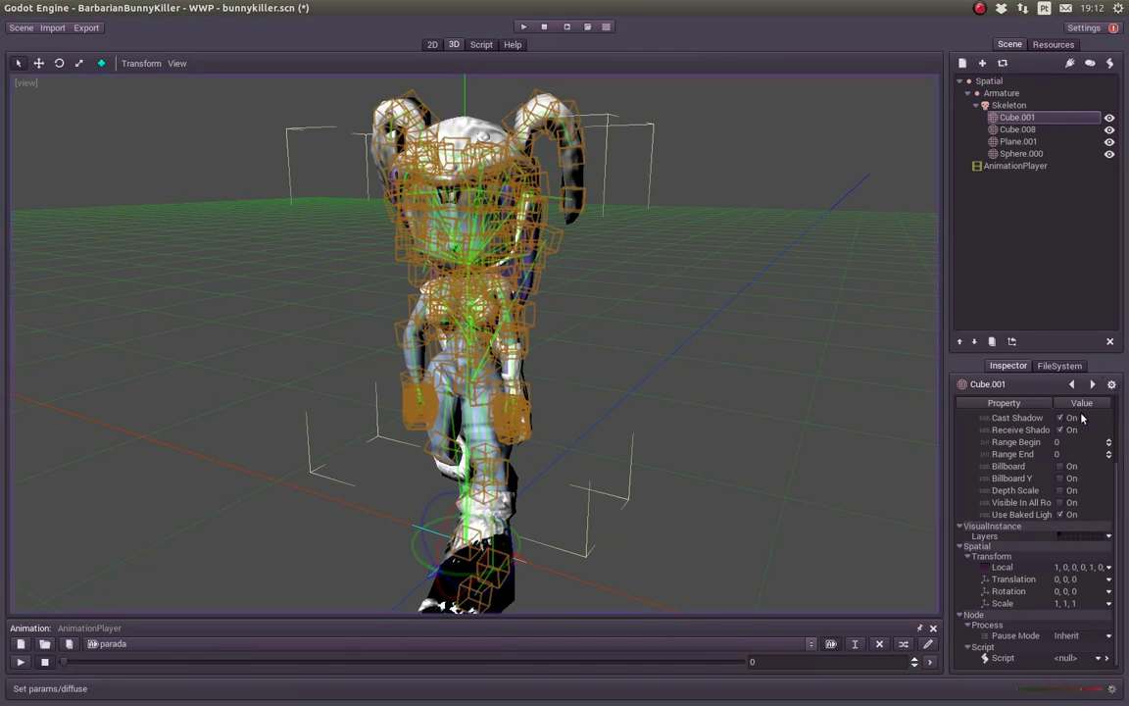
scroll(1076, 444, up, 2)
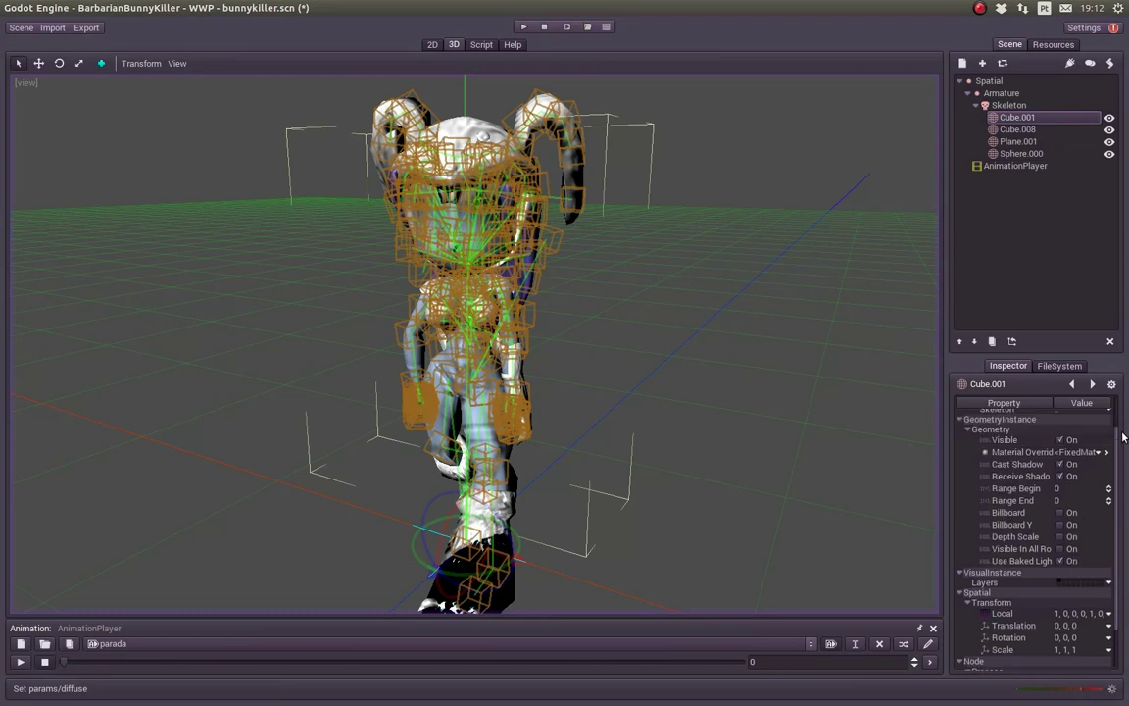
scroll(1076, 444, up, 2)
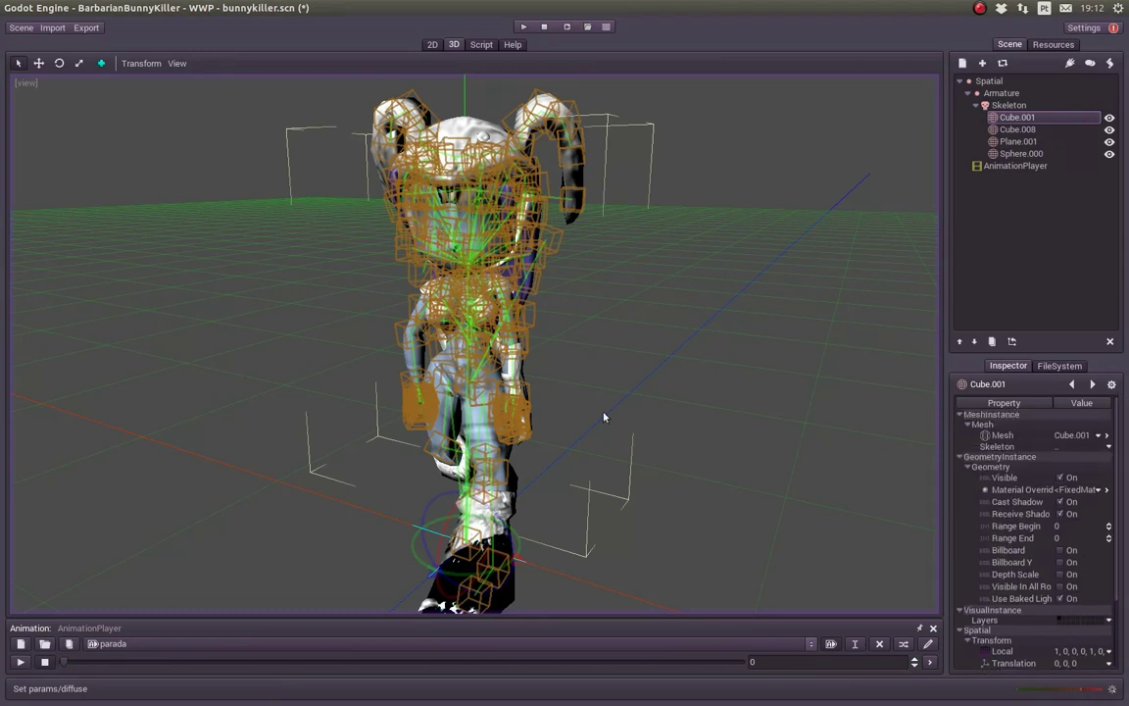
click(1102, 489)
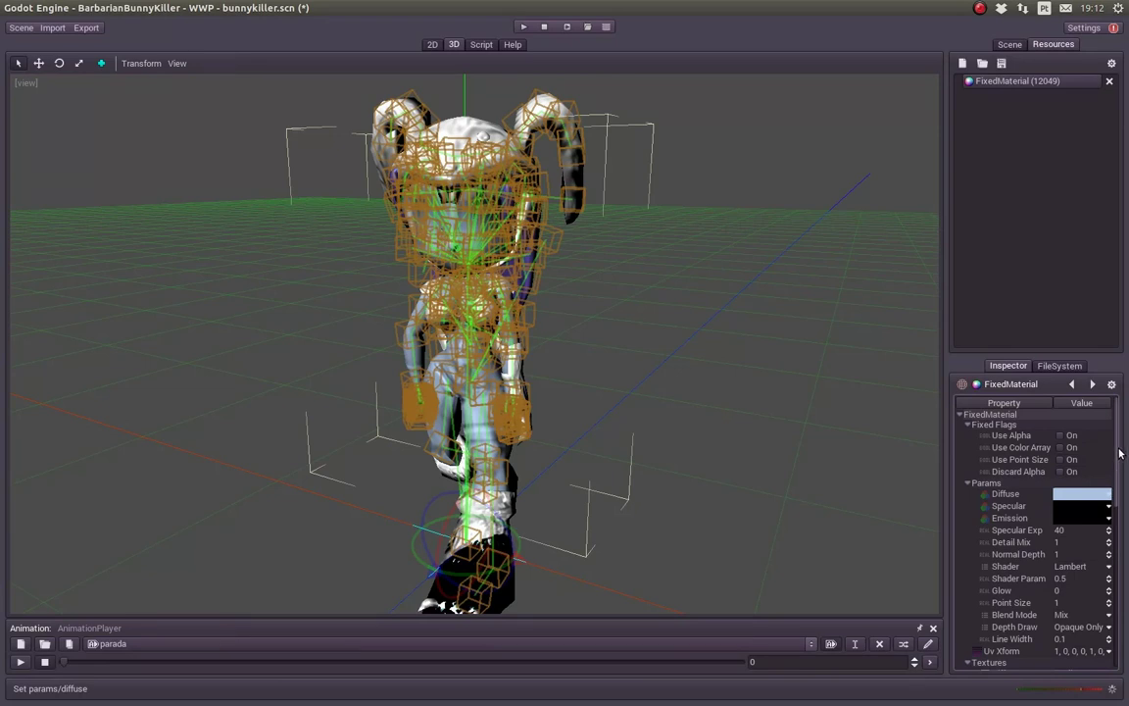
click(1010, 45)
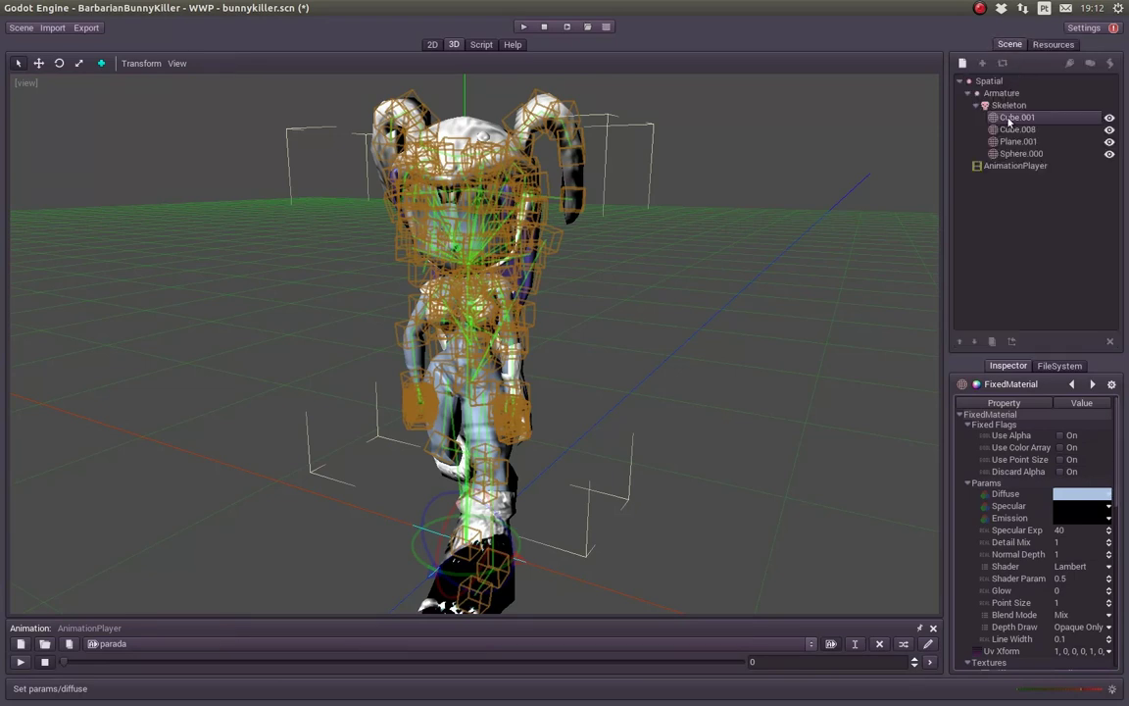
click(1010, 117)
click(1095, 489)
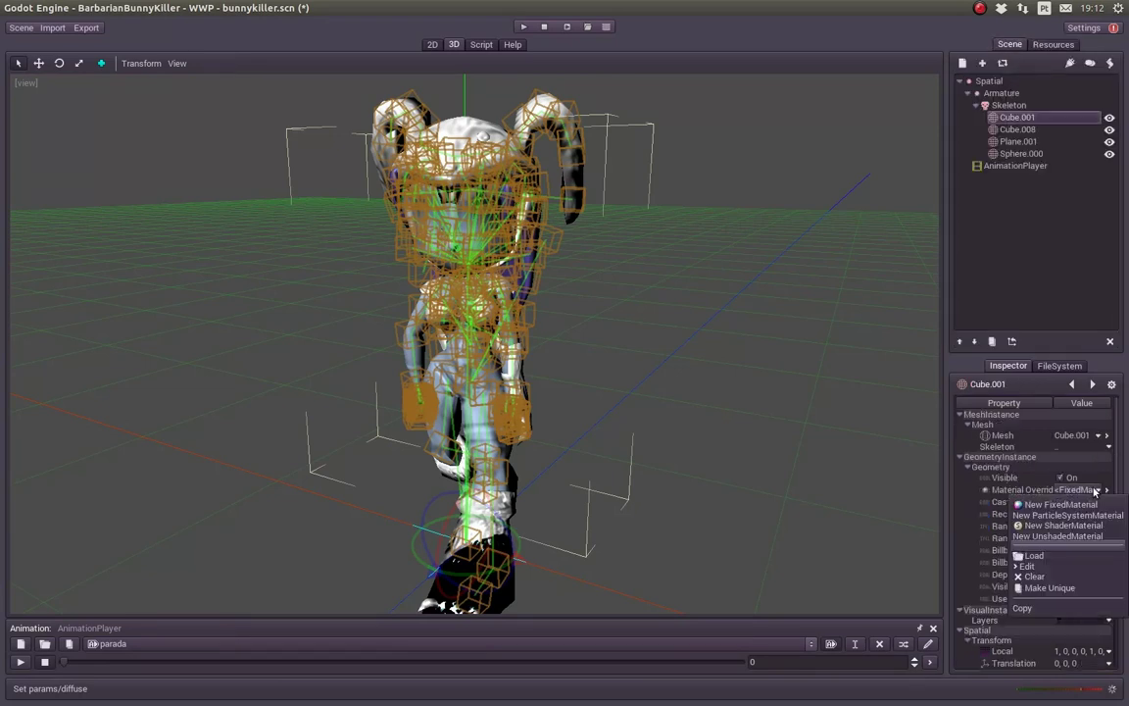
click(1036, 556)
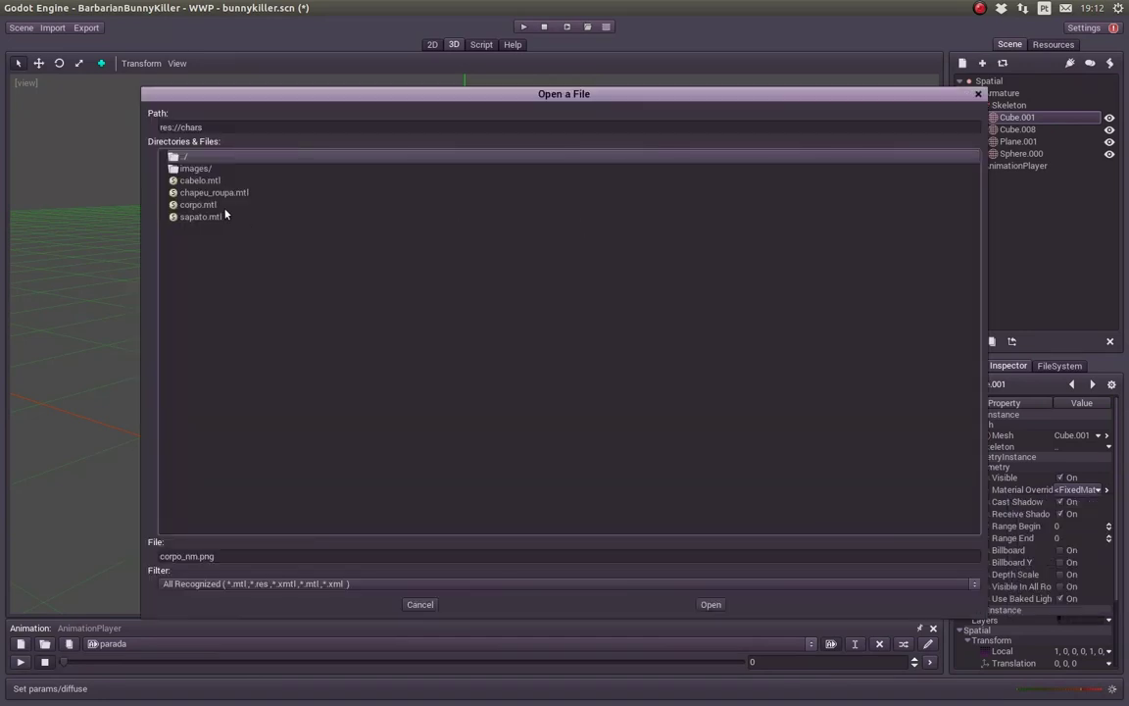
click(199, 207)
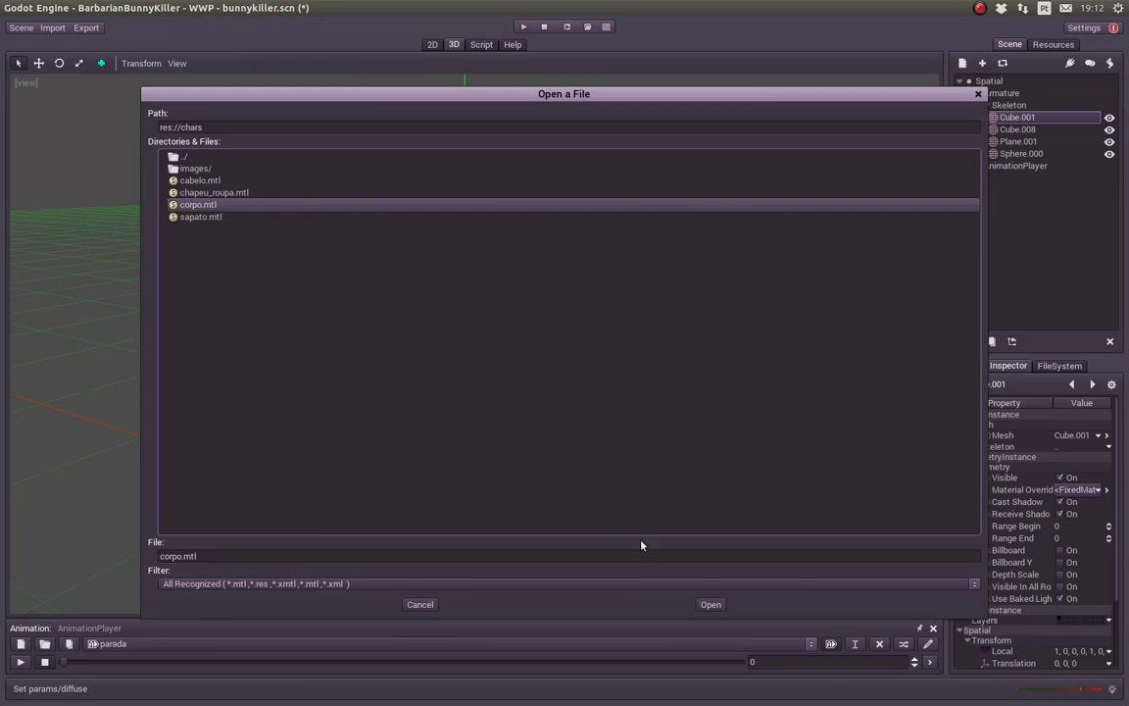
click(710, 605)
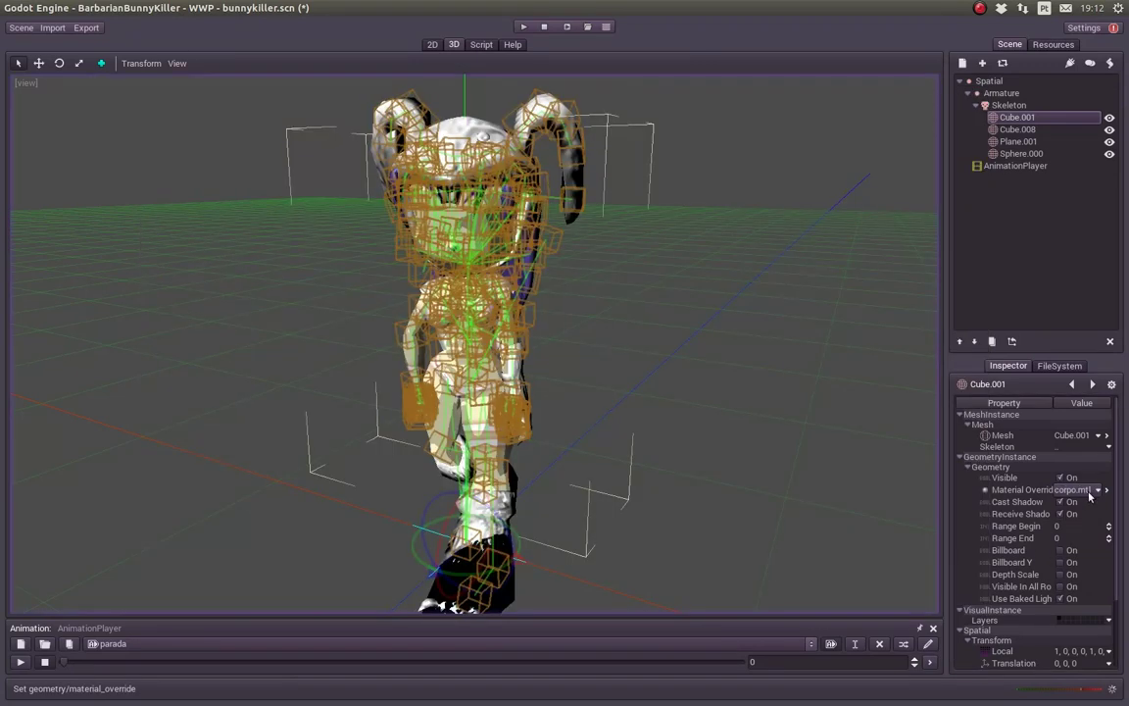
middle_drag(549, 393, 468, 372)
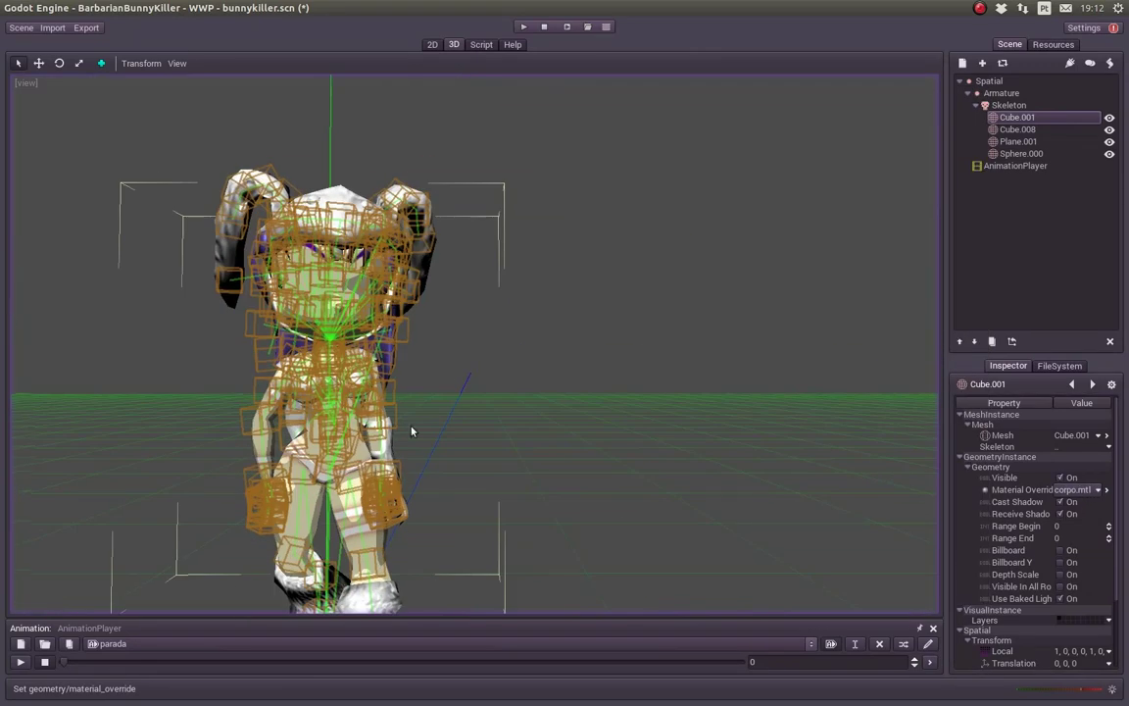
middle_drag(412, 432, 471, 411)
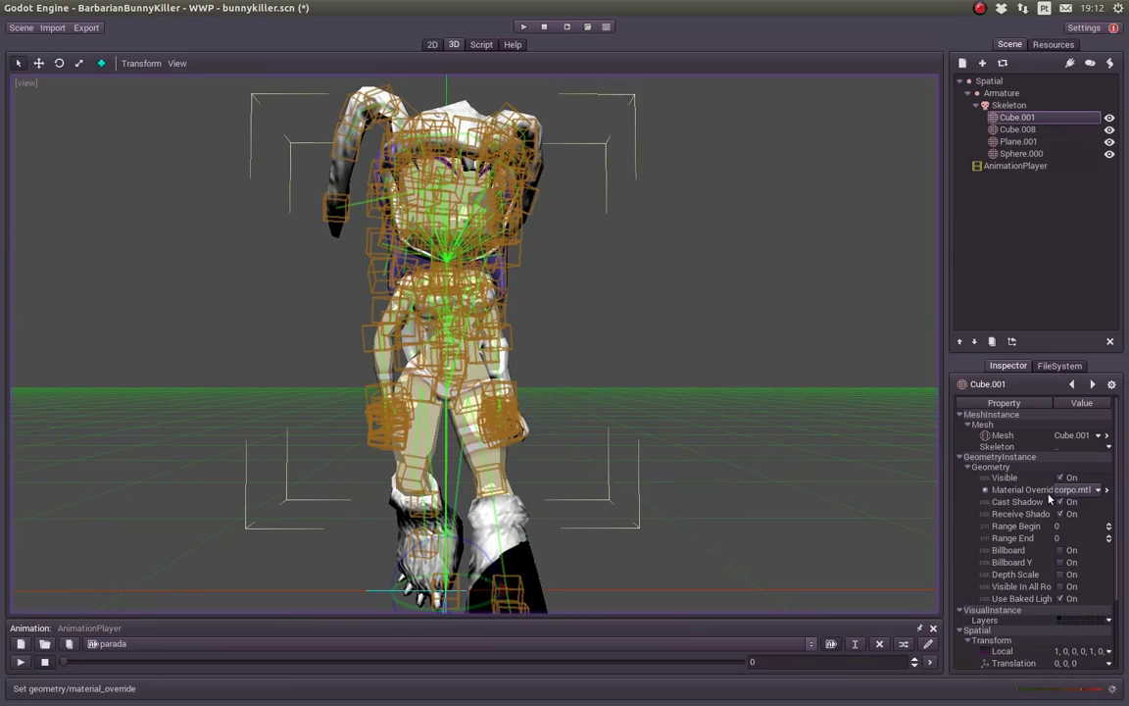
Step: Apply sapato.mtl as the Cube.008 legs mesh's material override
click(1018, 129)
click(1109, 130)
click(1109, 132)
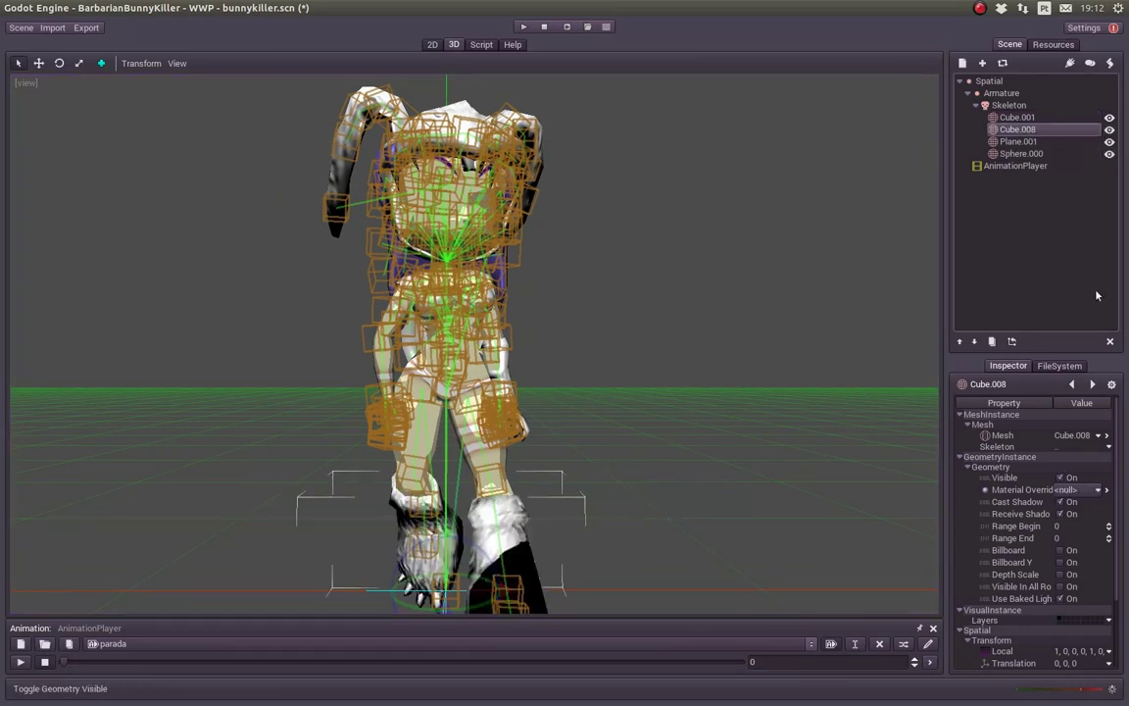
click(1095, 491)
click(944, 502)
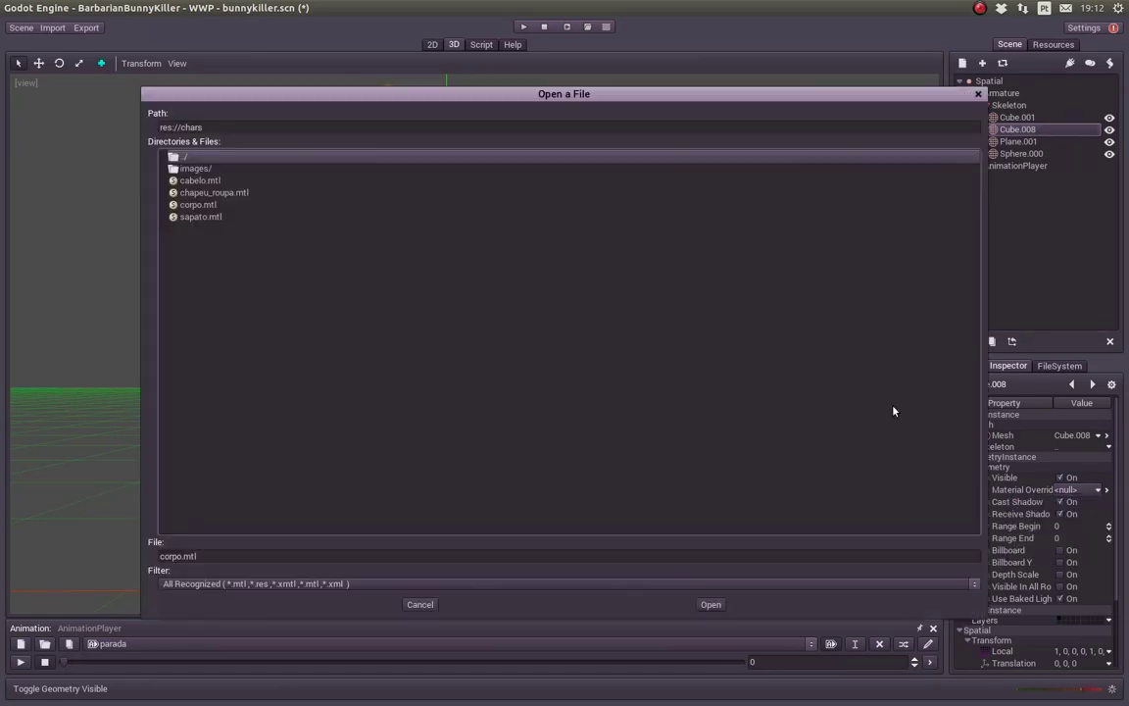
double_click(184, 218)
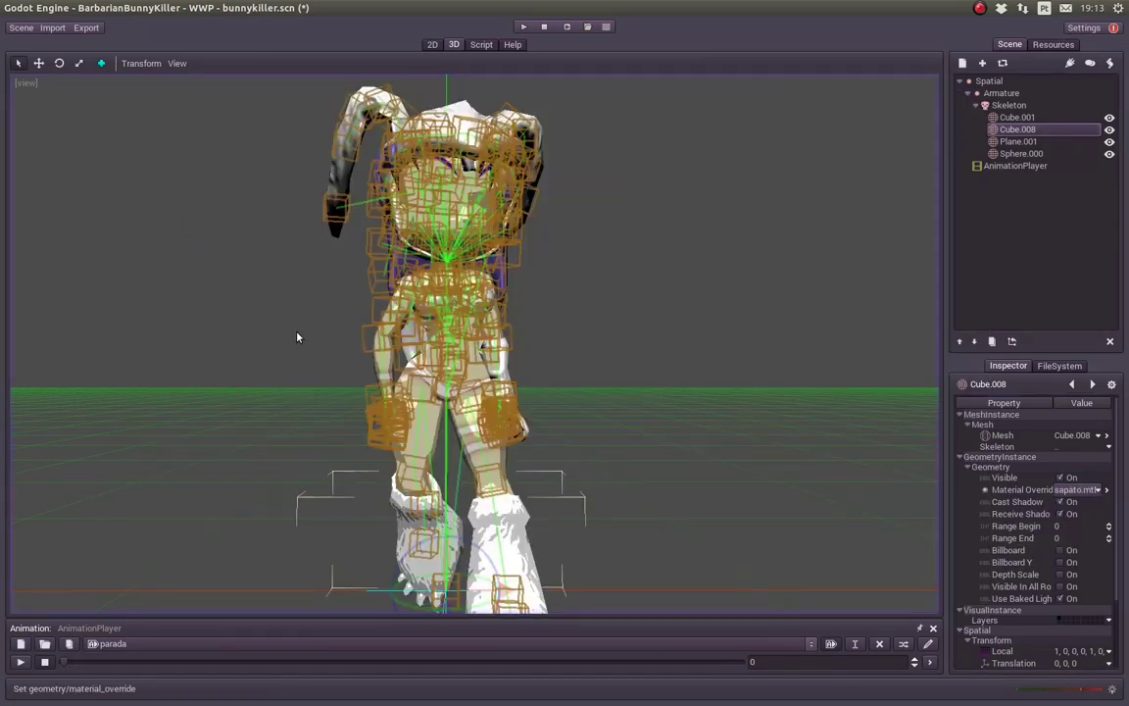
Step: Apply cabelo.mtl as Plane.001's material override
click(1018, 141)
click(1109, 141)
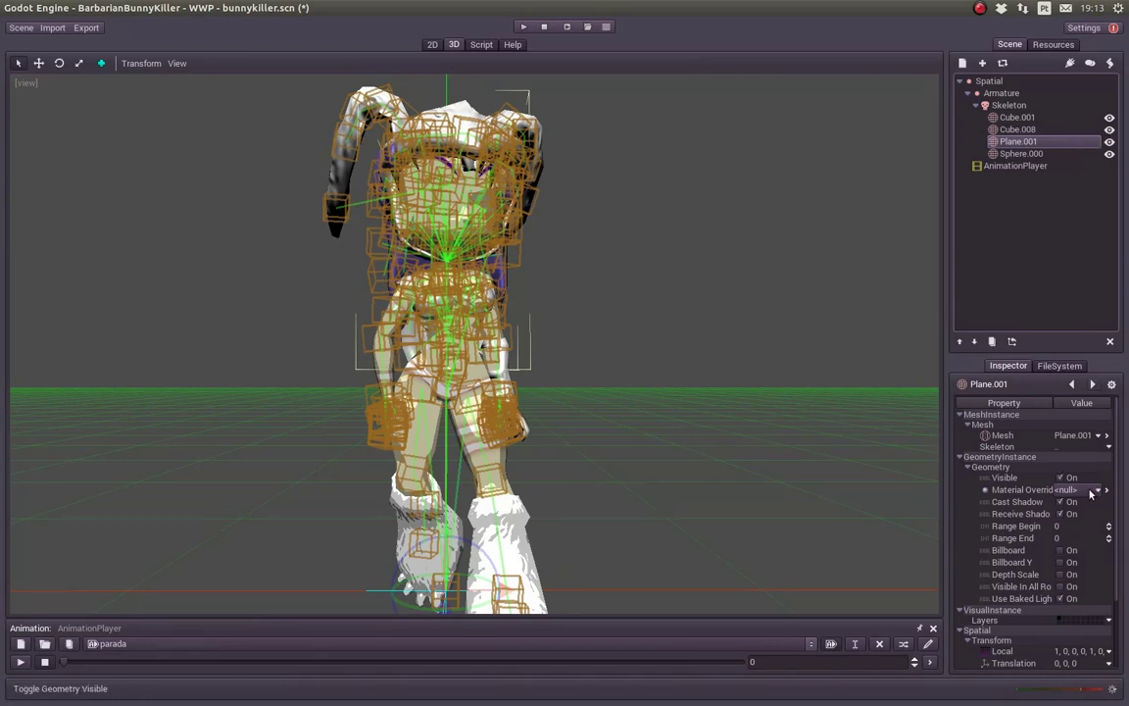
click(1090, 493)
click(1024, 552)
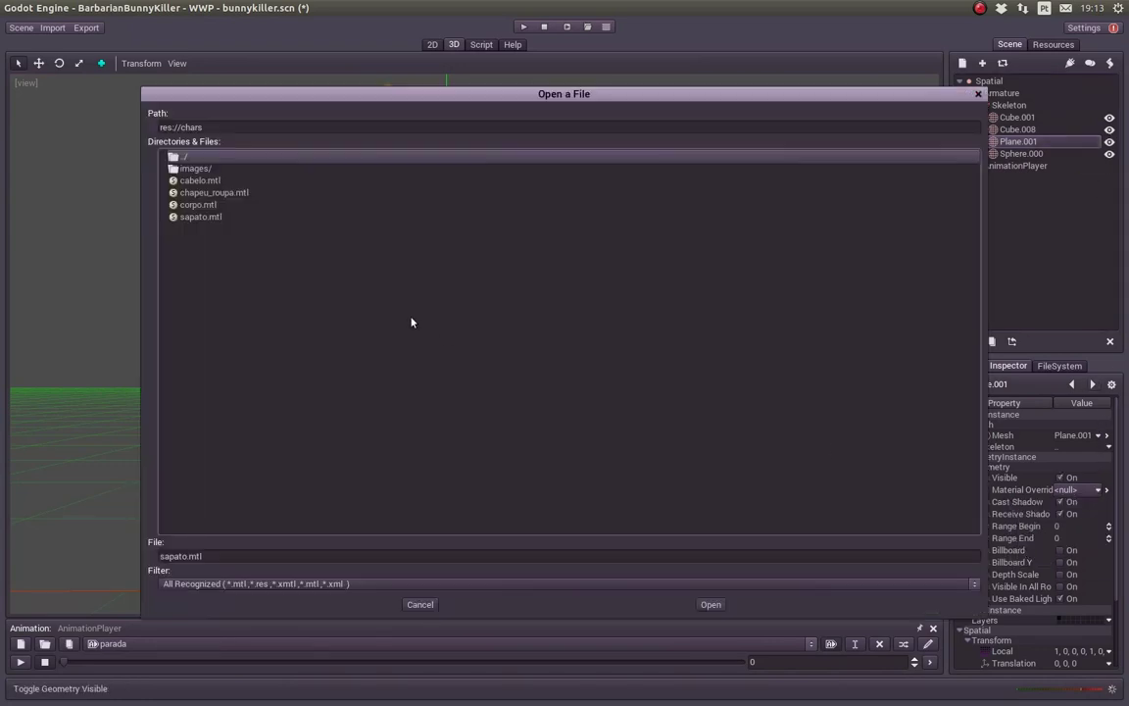
double_click(201, 182)
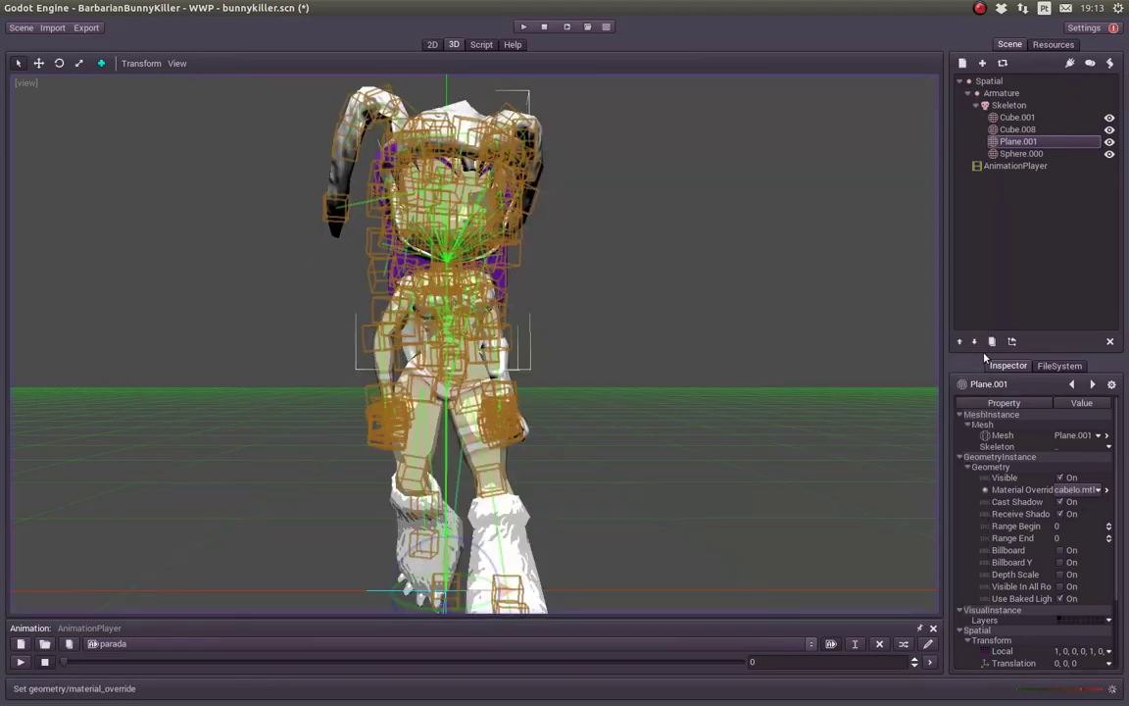
Step: Apply chapeu_roupa.mtl as Sphere.000's material override
click(1024, 155)
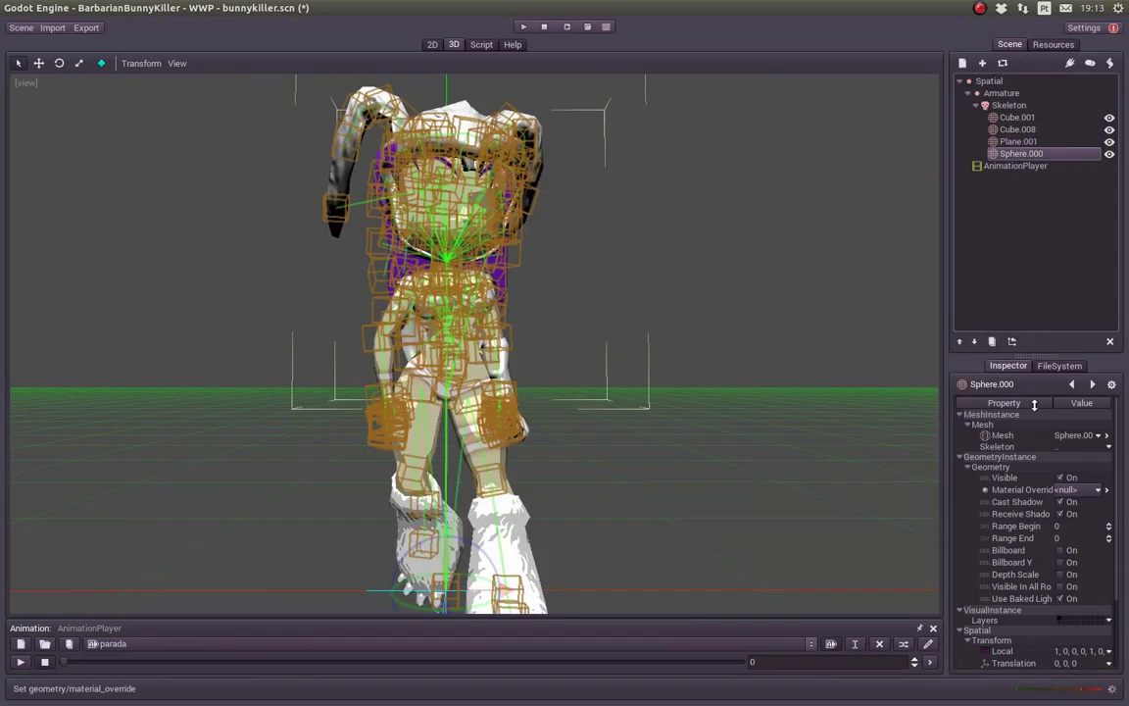
click(1097, 490)
click(1029, 560)
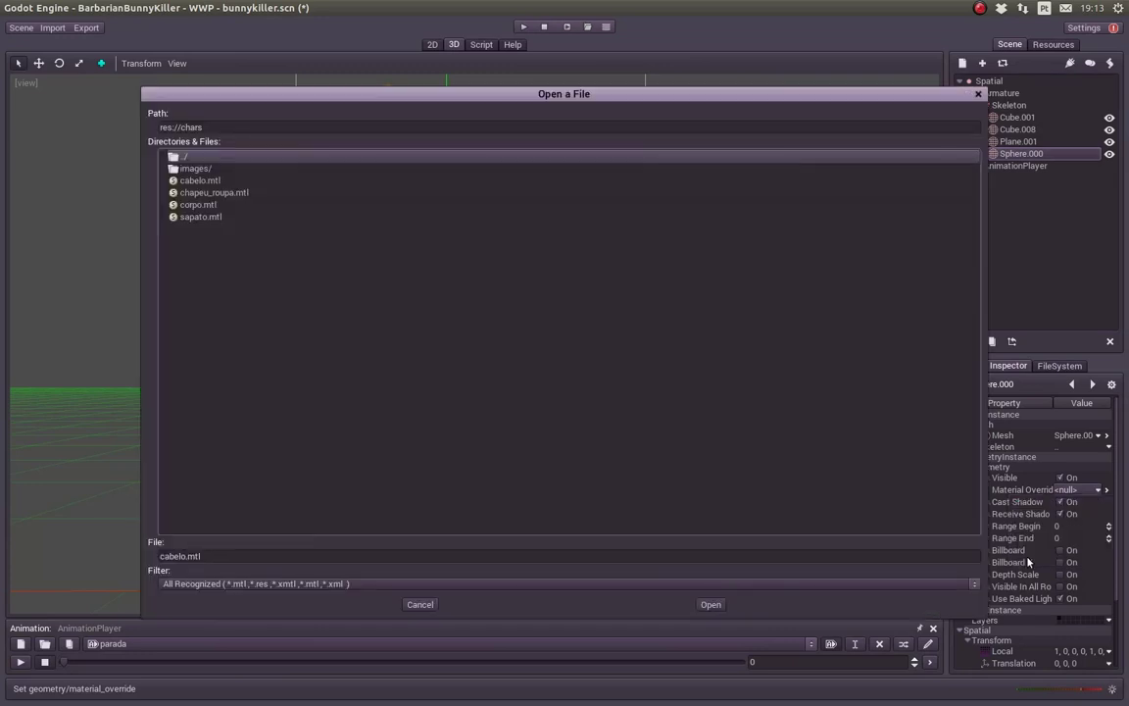
click(208, 194)
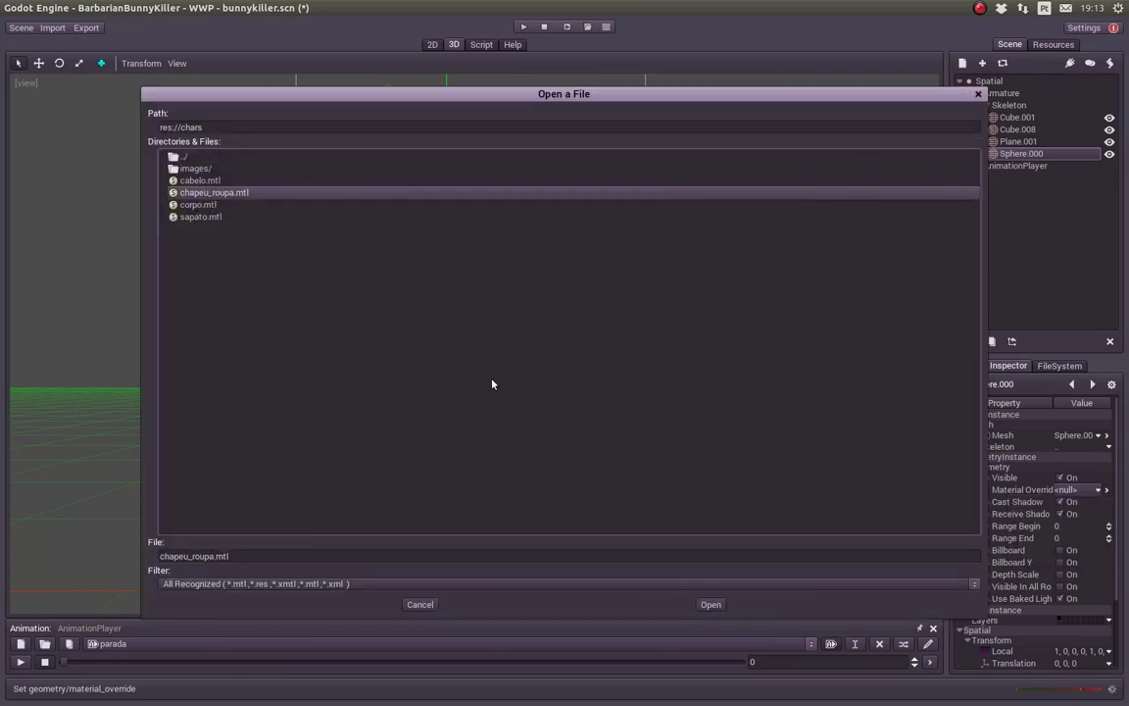
click(712, 605)
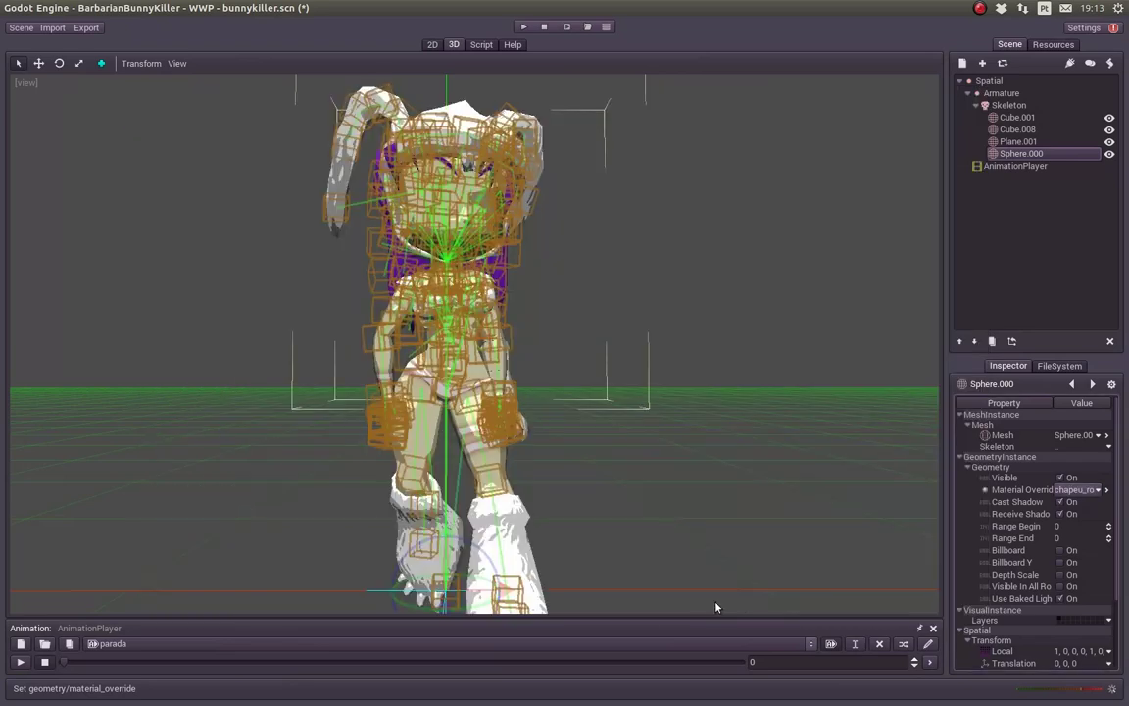
click(1110, 118)
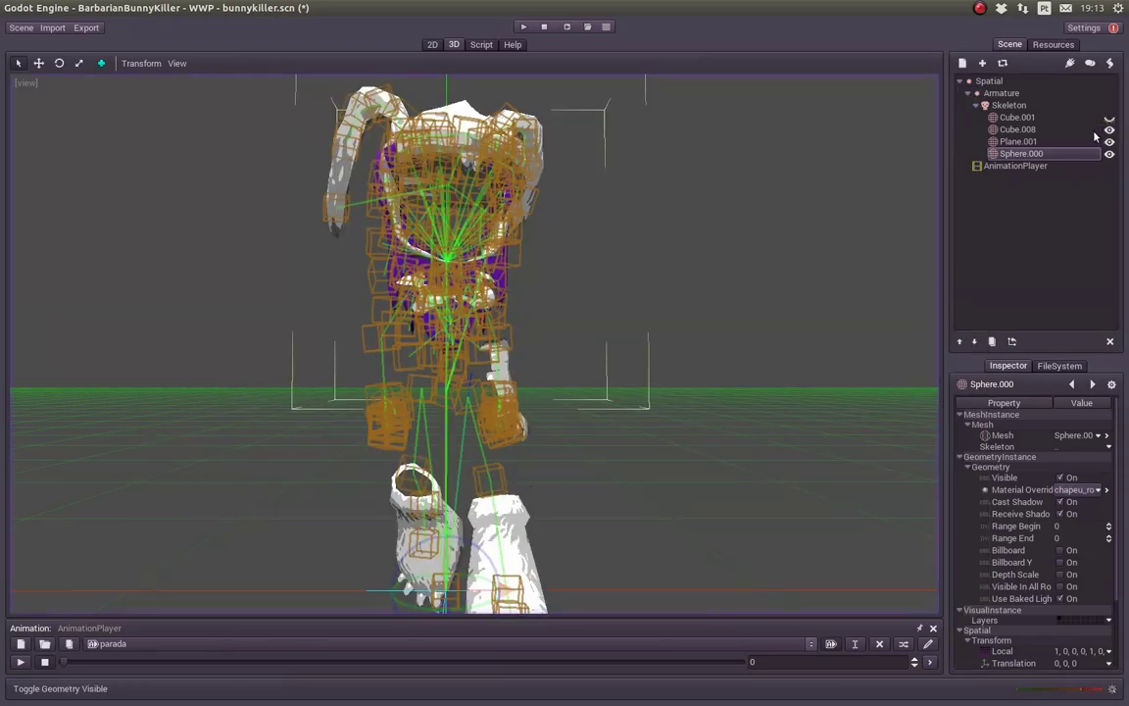
Step: Make Cube.001 and Plane.001 visible, preview parada, and save bunnykiller.scn
click(1110, 117)
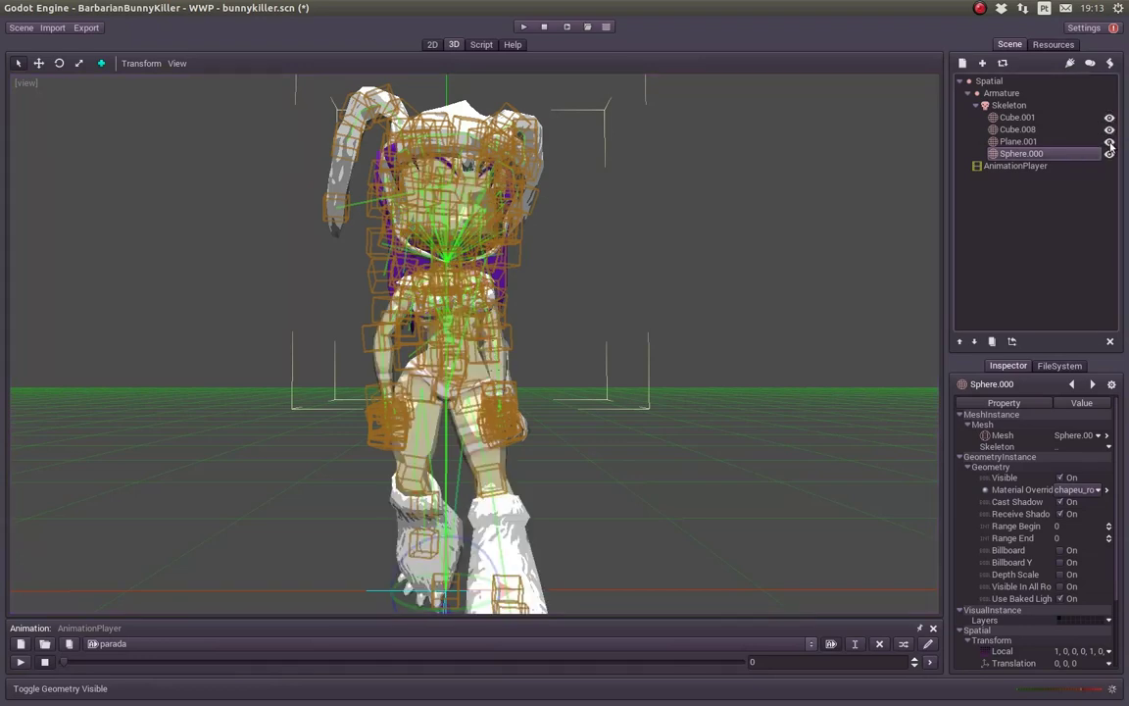
click(1110, 142)
click(1110, 142)
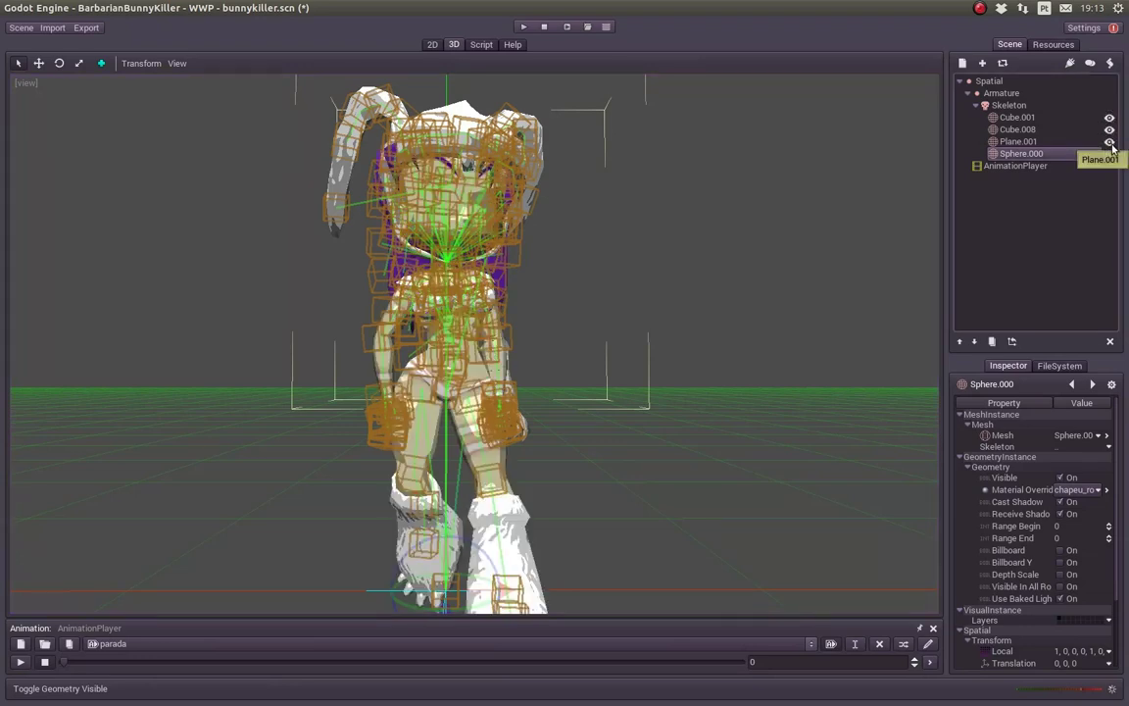
middle_drag(619, 275, 584, 308)
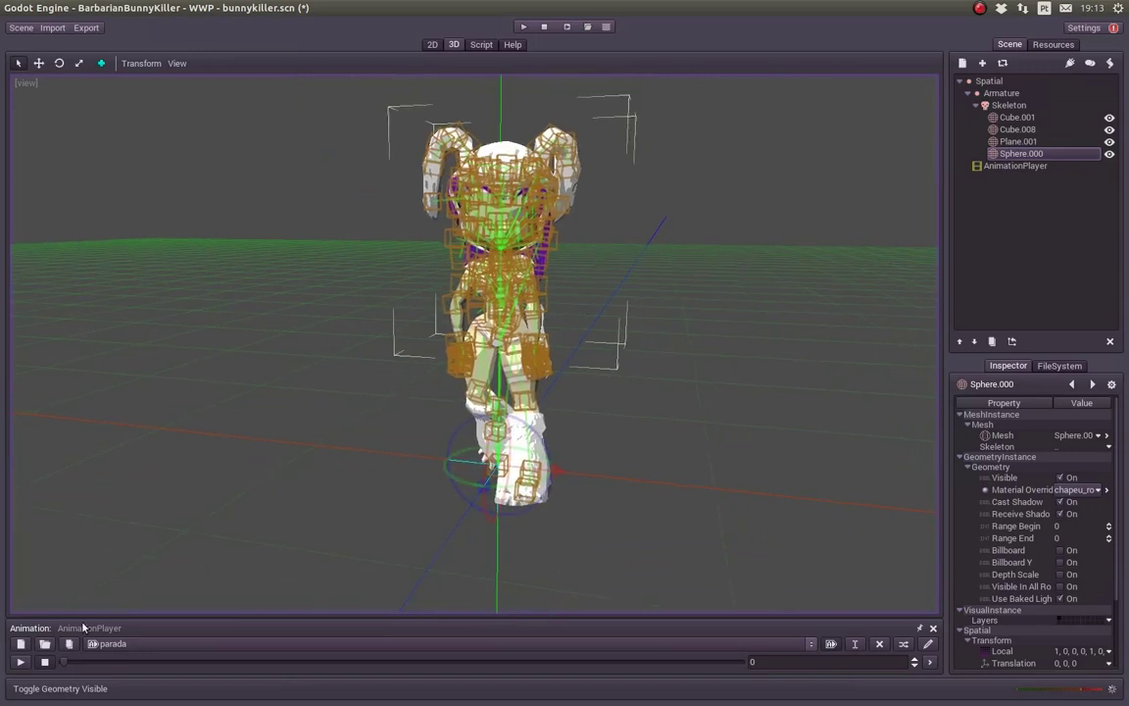
click(19, 662)
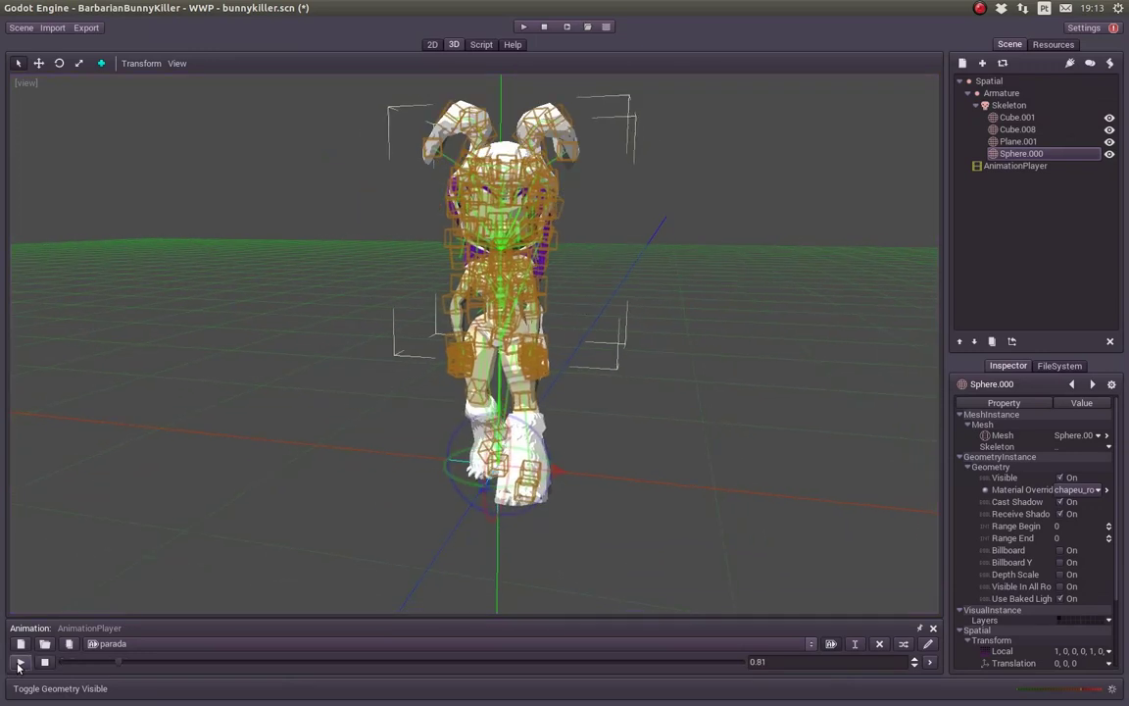
click(44, 662)
key(ctrl+s)
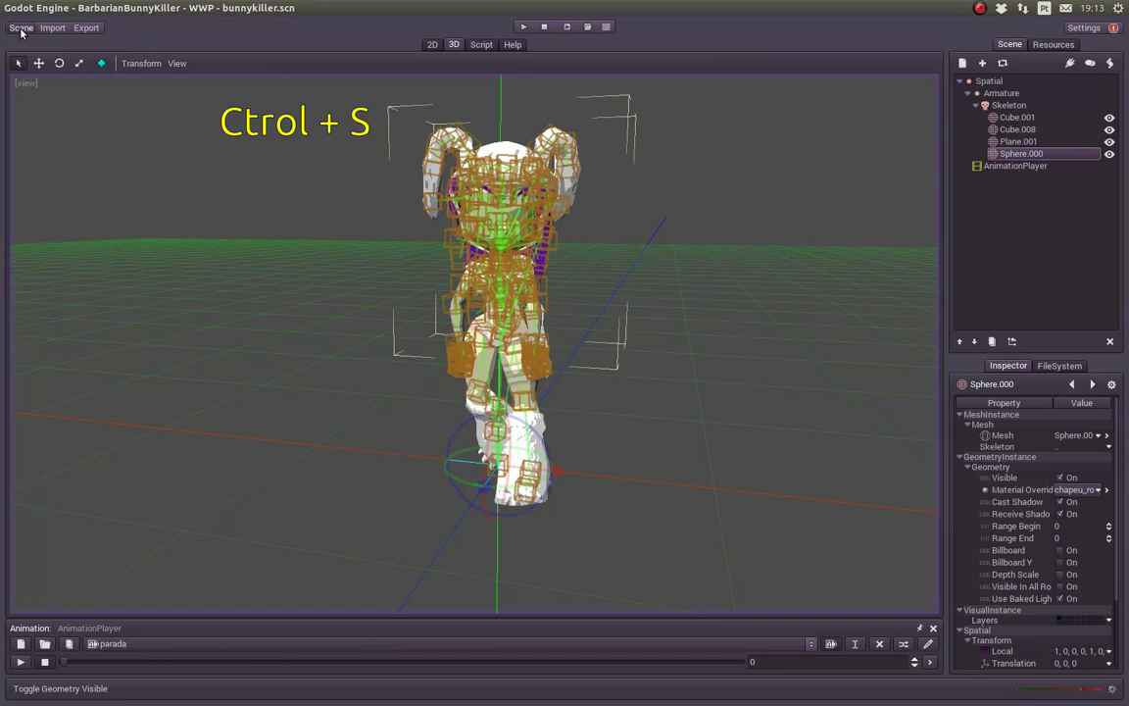
click(21, 29)
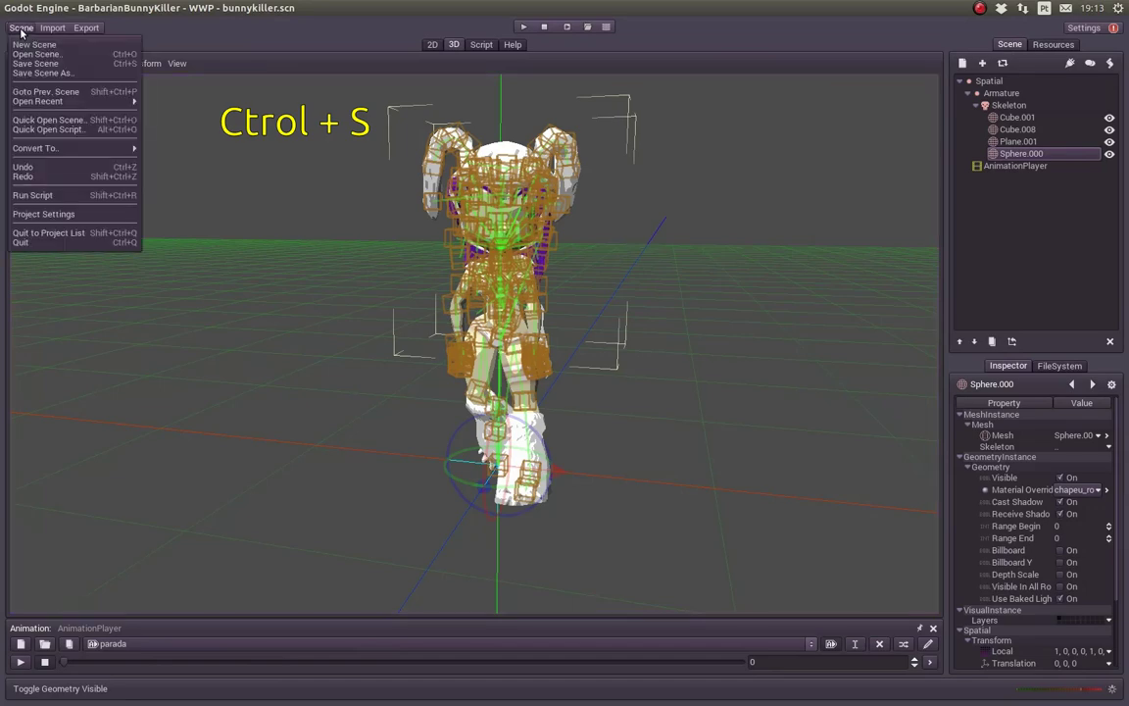
Step: Return to VilaDosMercadores.scn, zoom in on the bunny, and view the Player.gd script
click(57, 92)
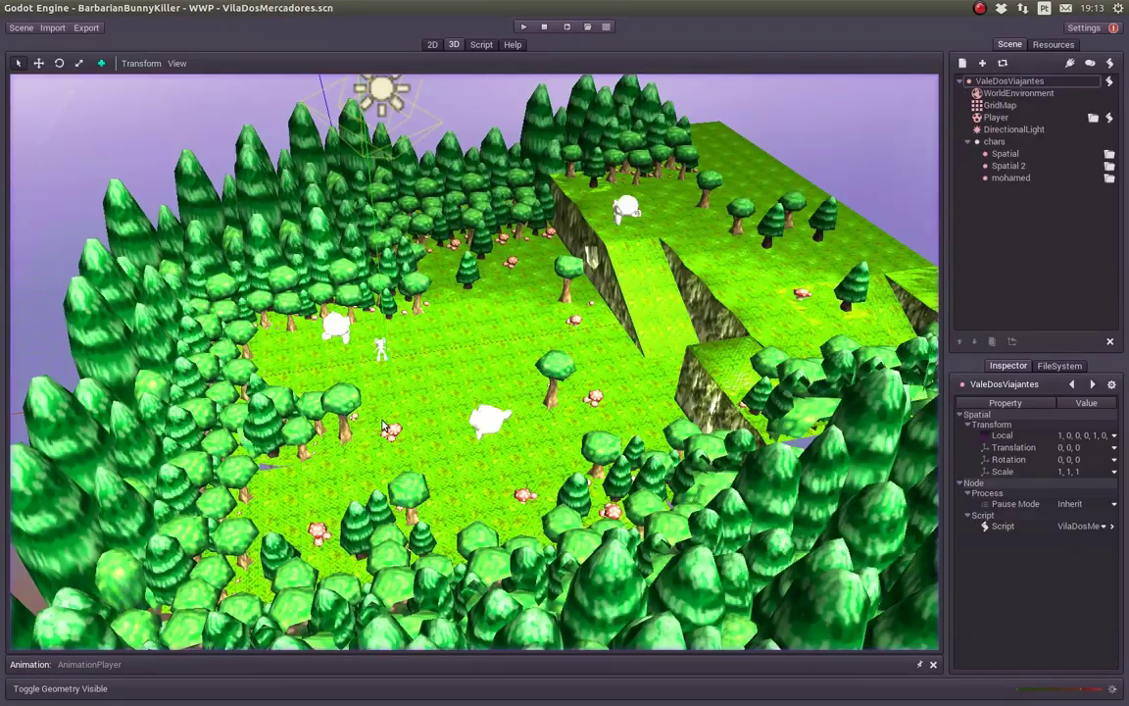
scroll(383, 425, up, 5)
scroll(384, 359, up, 3)
mouse_move(324, 357)
middle_down()
mouse_move(453, 314)
mouse_move(409, 319)
middle_up()
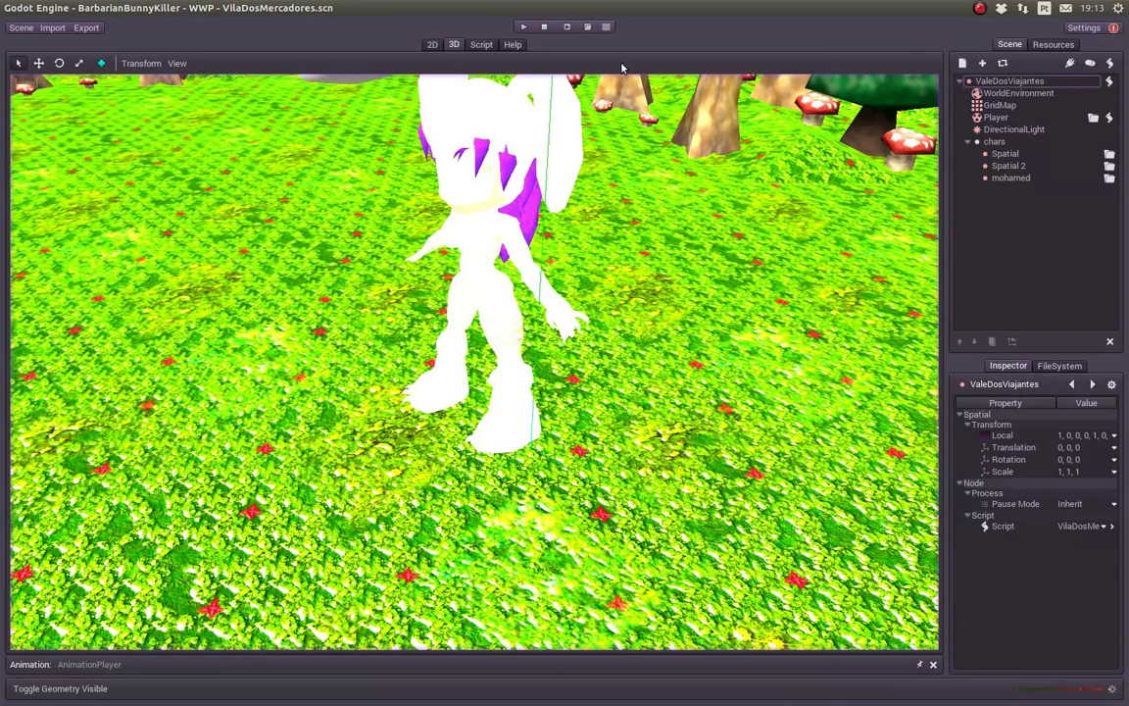
click(481, 46)
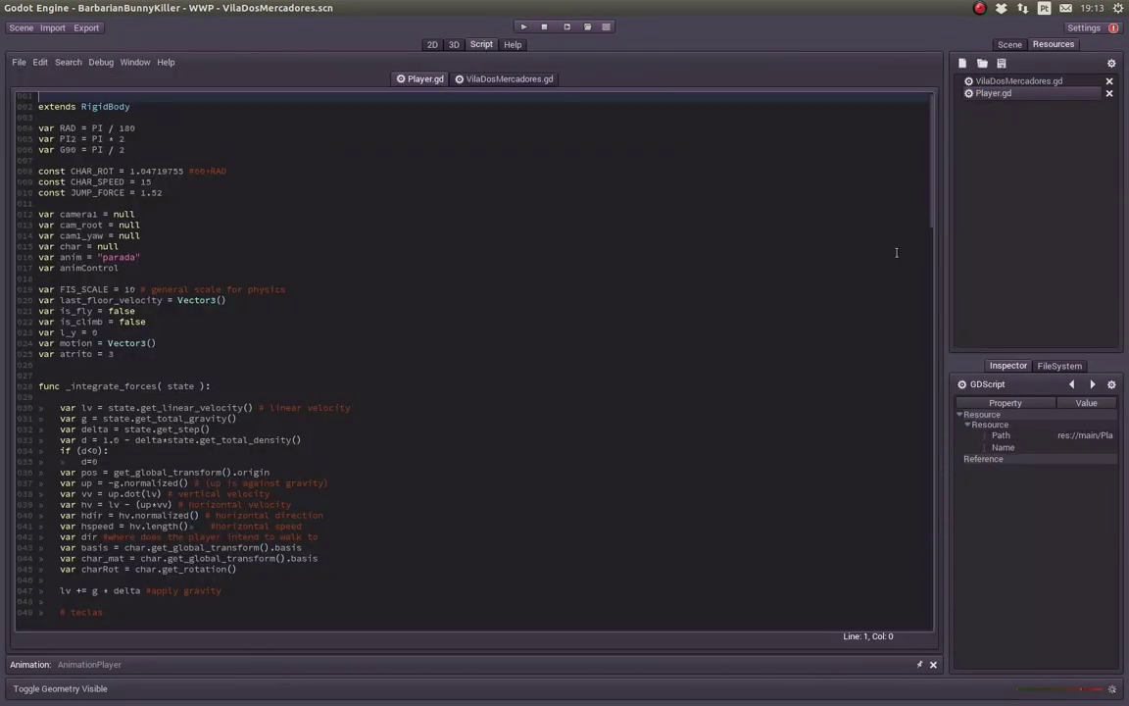
scroll(933, 229, down, 2)
drag(933, 228, 938, 241)
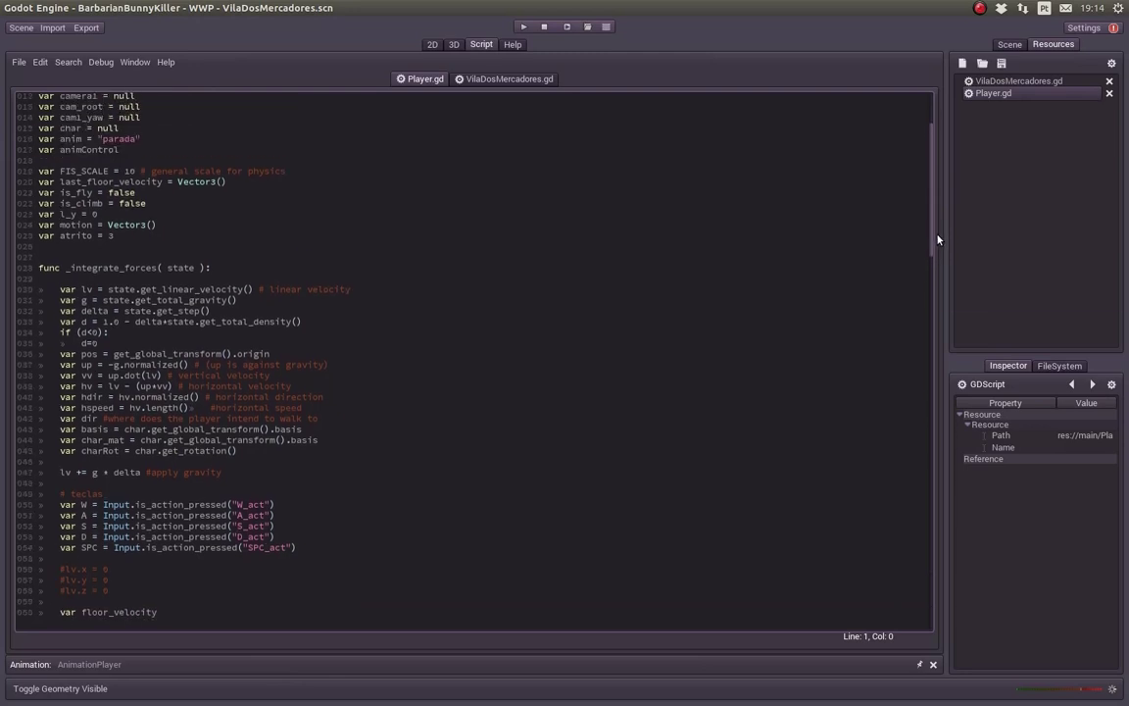
drag(938, 239, 937, 226)
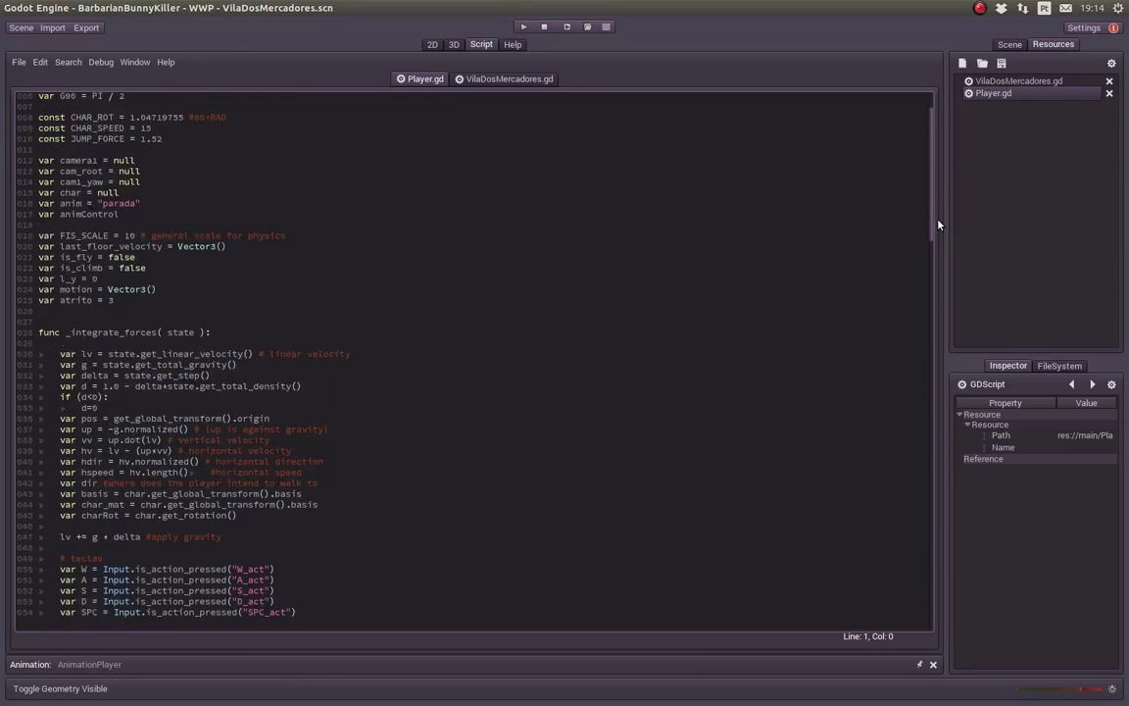
drag(140, 224, 40, 225)
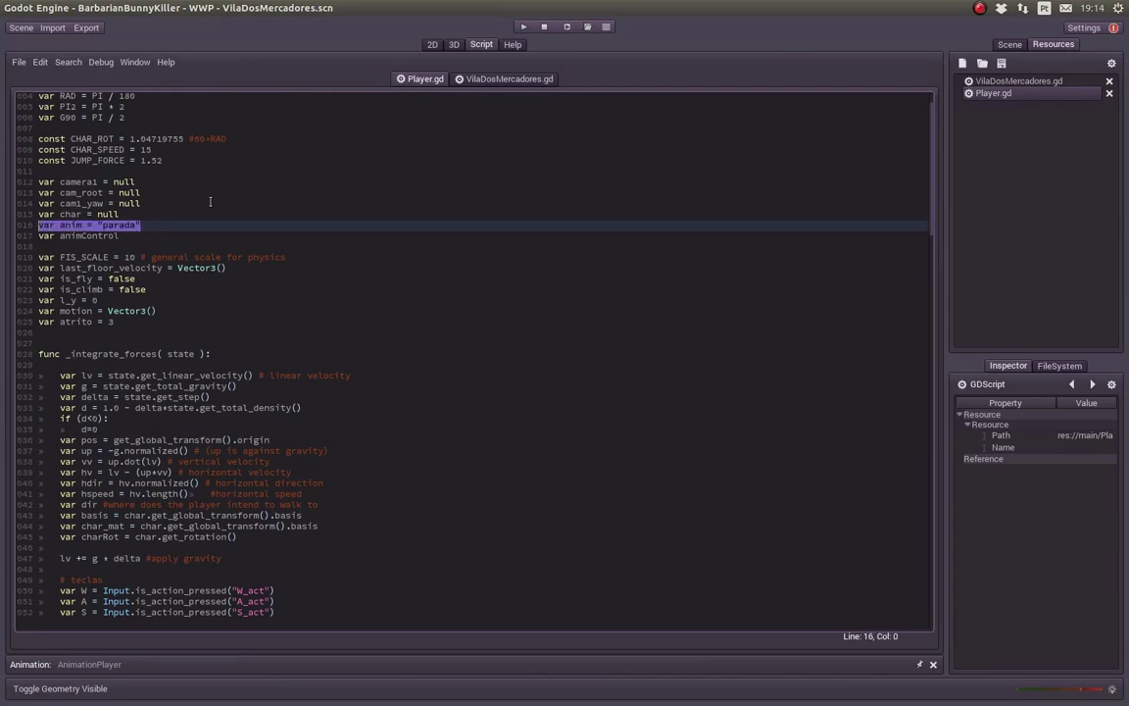
click(110, 249)
double_click(114, 226)
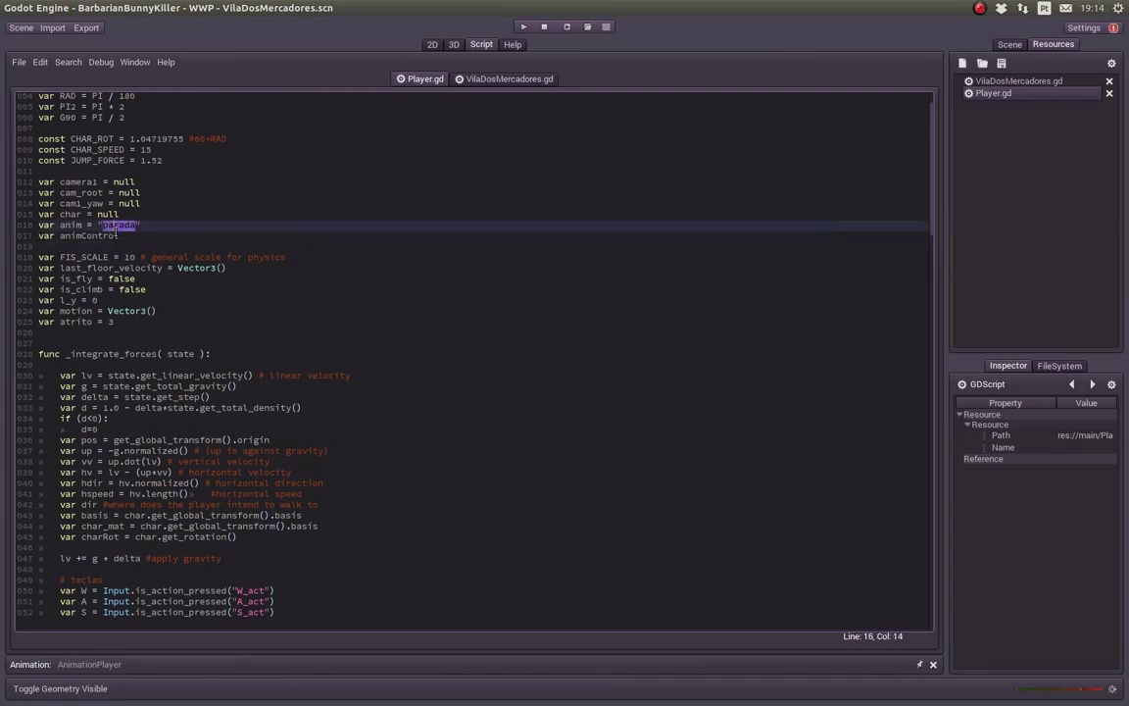
drag(932, 173, 934, 364)
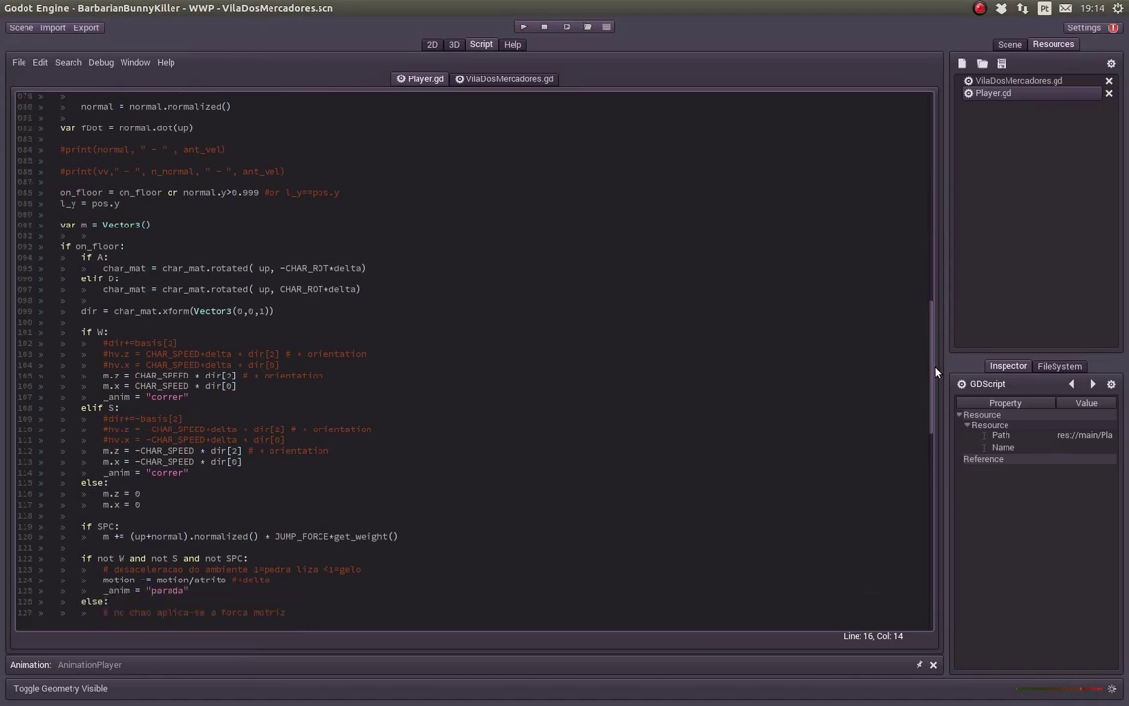
drag(934, 364, 937, 372)
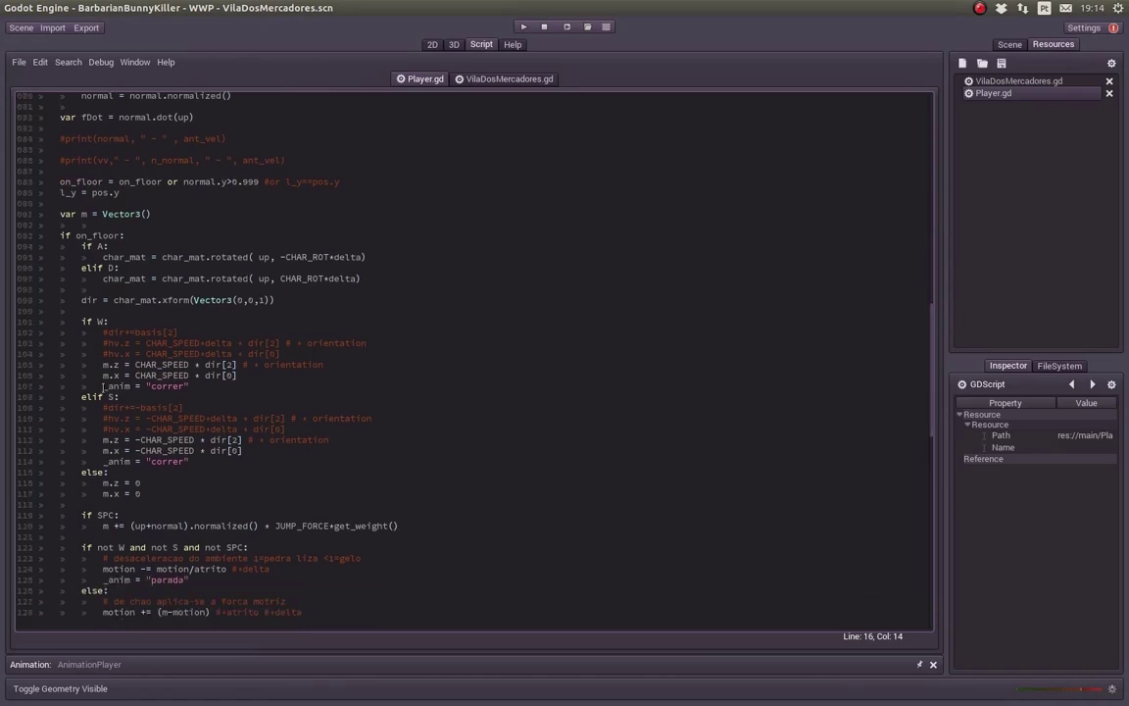
drag(103, 387, 170, 388)
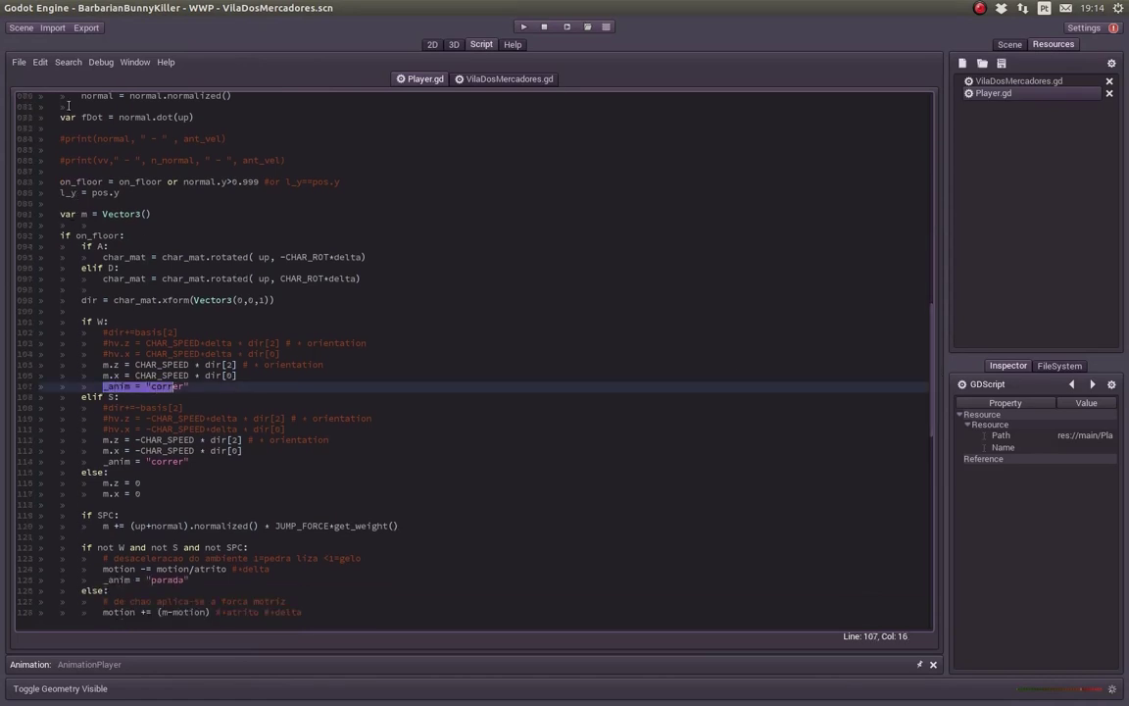
click(192, 391)
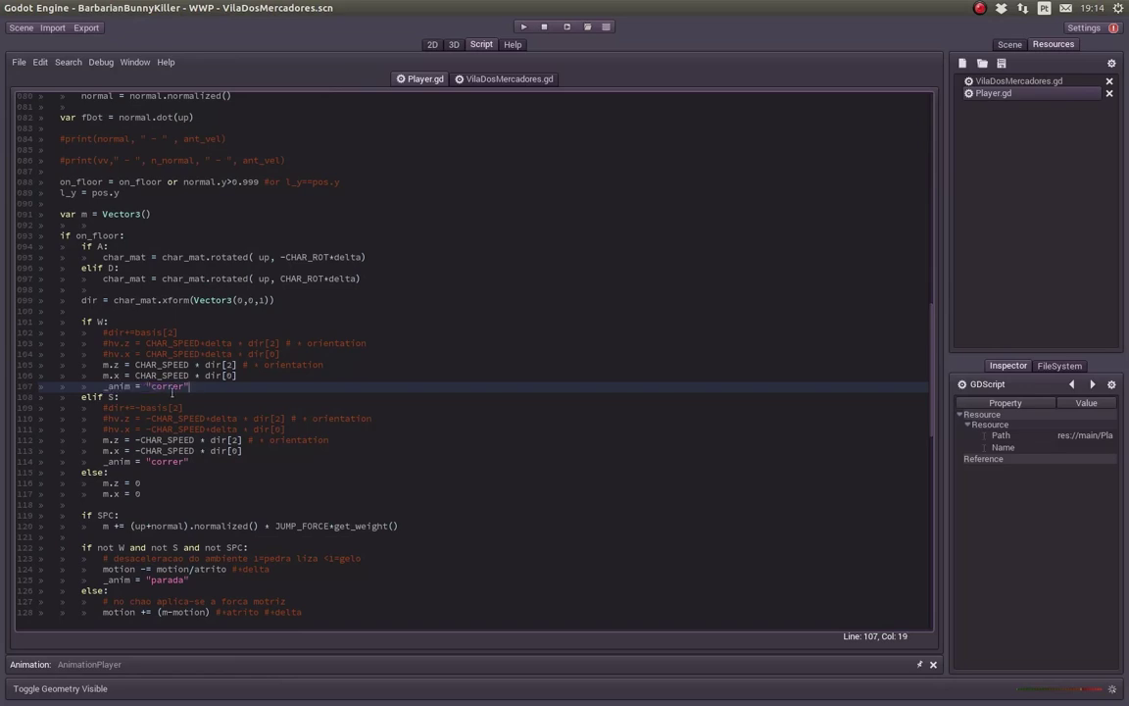
key(shift+Home)
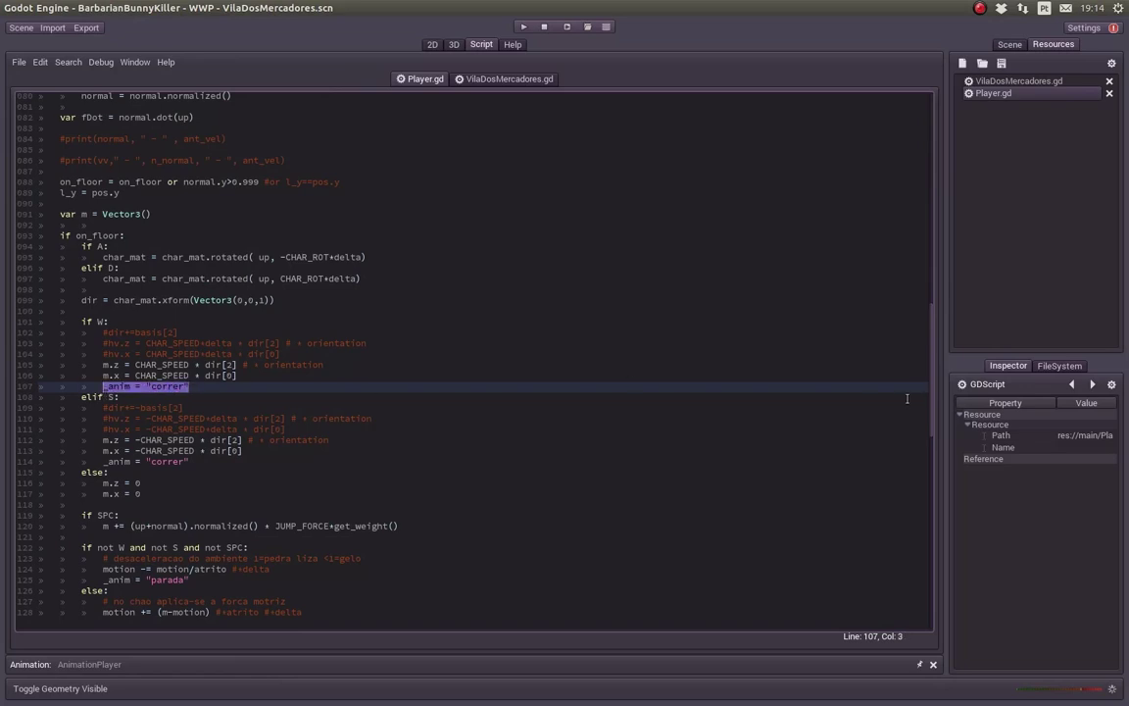
Step: Review the var _anim declaration on line 65 of Player.gd
scroll(929, 314, up, 4)
scroll(929, 309, up, 3)
scroll(929, 307, up, 2)
scroll(928, 294, up, 5)
scroll(922, 245, up, 2)
scroll(920, 238, up, 5)
scroll(918, 253, down, 5)
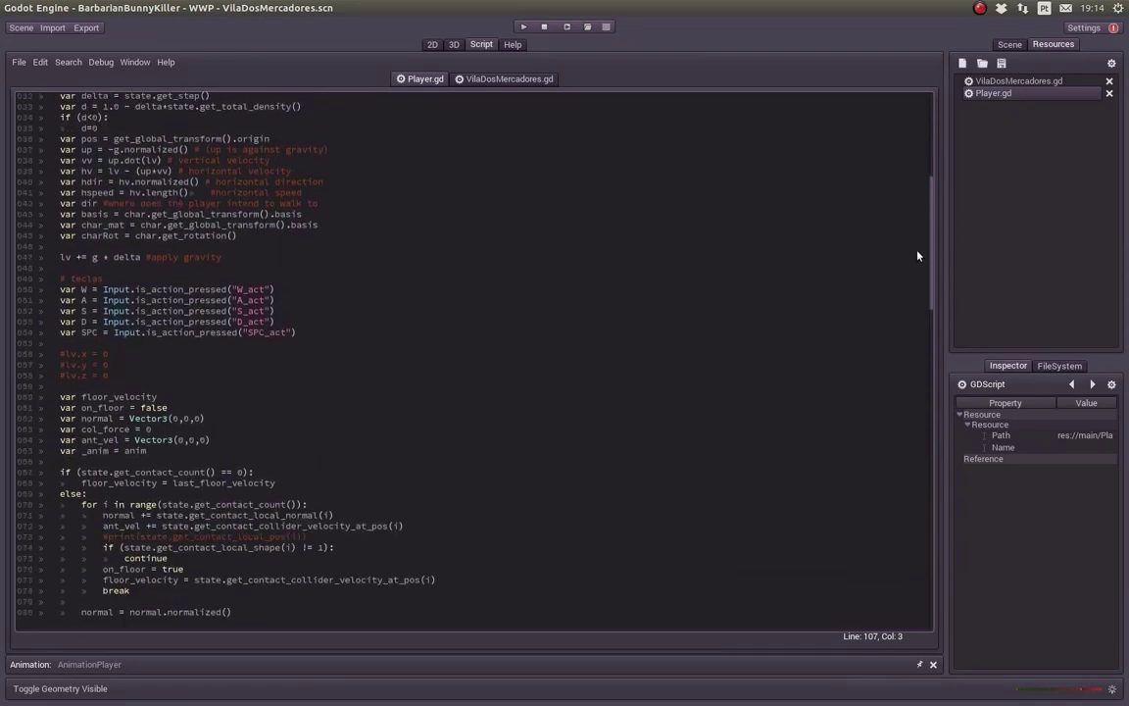
scroll(918, 259, down, 1)
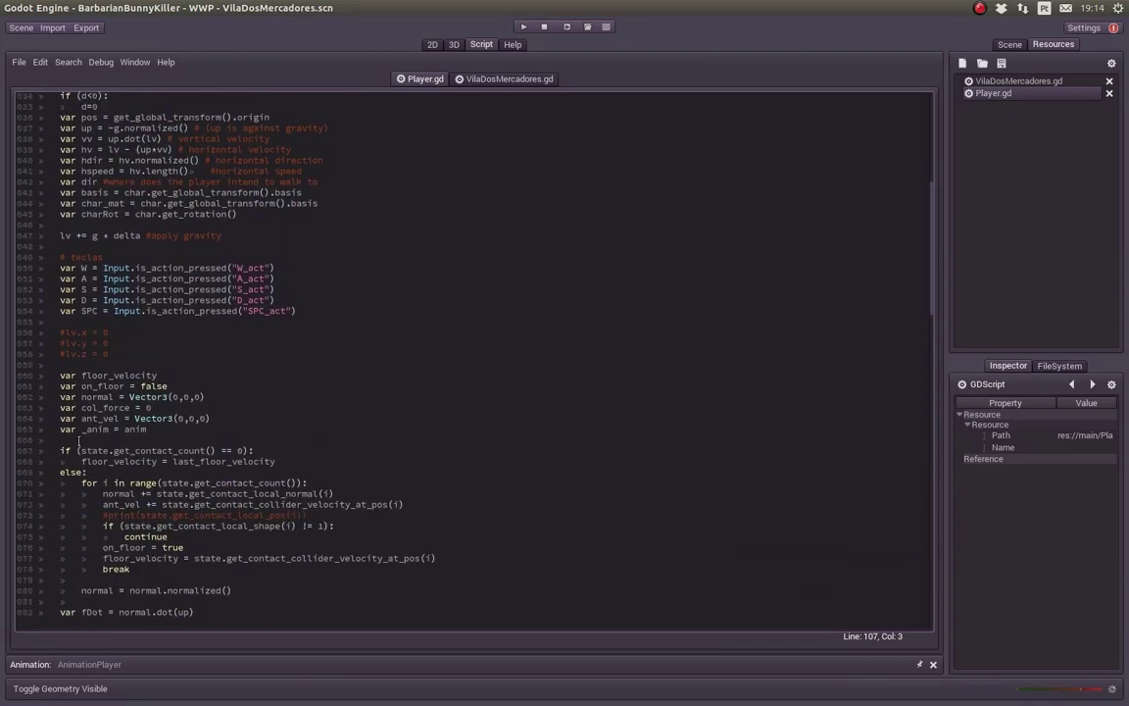
drag(60, 429, 116, 430)
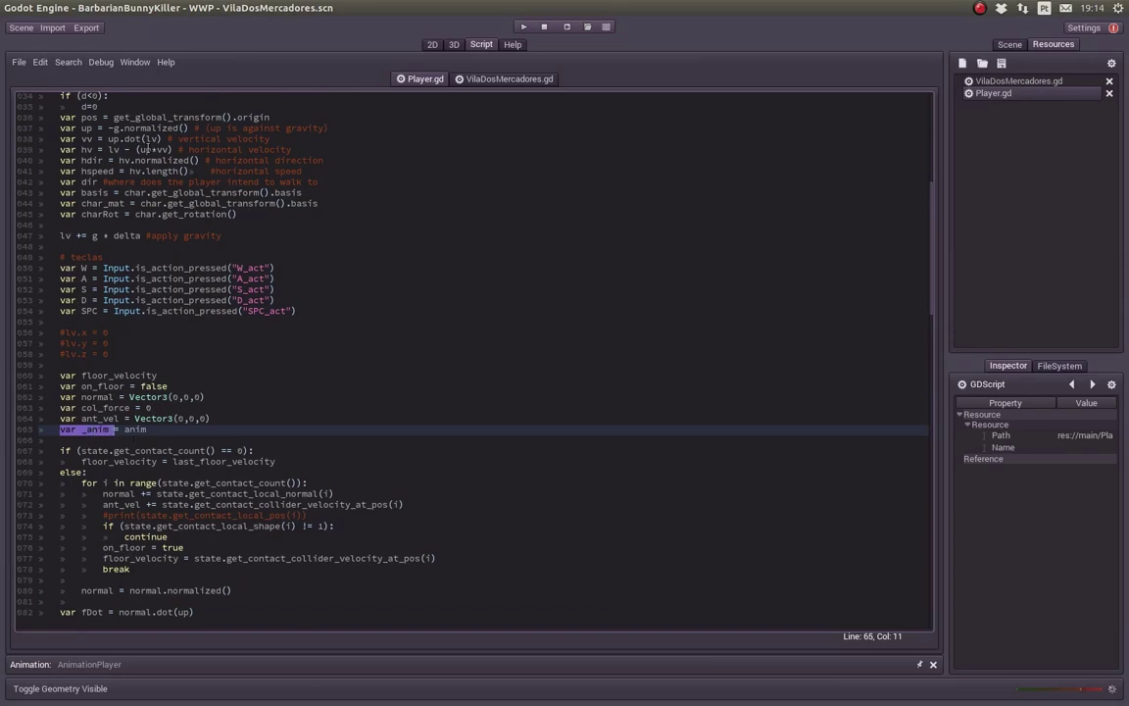
drag(932, 298, 934, 406)
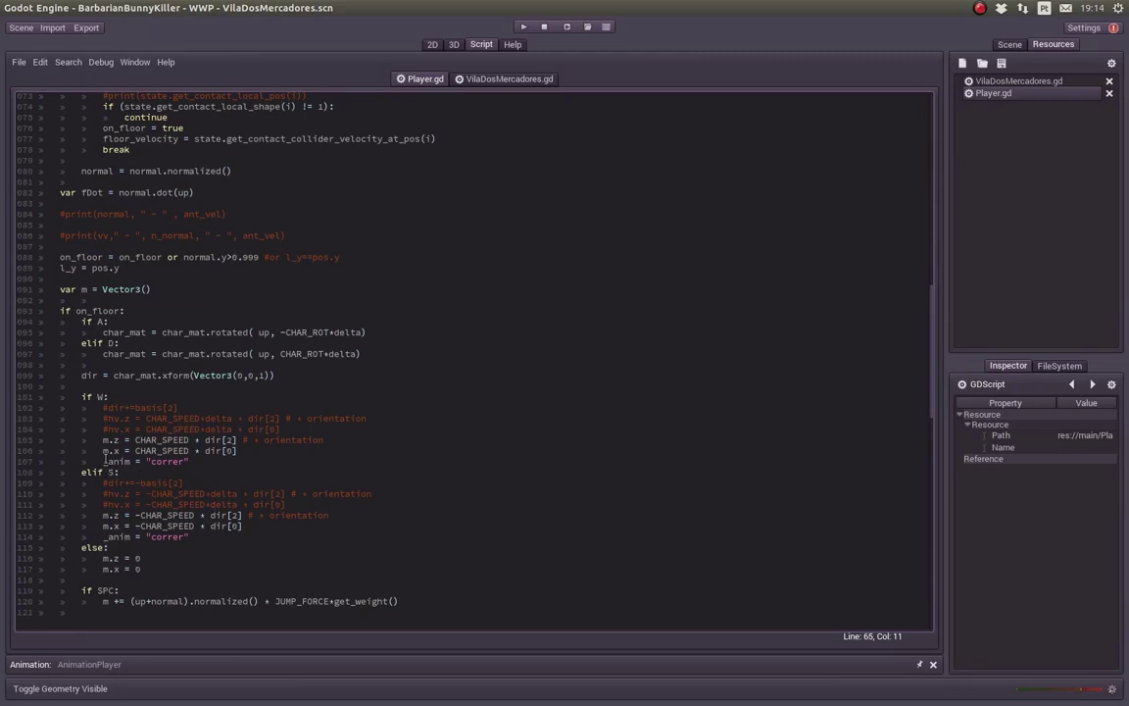
Step: Review the correr assignments on lines 107 and 114 and the animation-change code near line 173
drag(104, 461, 196, 462)
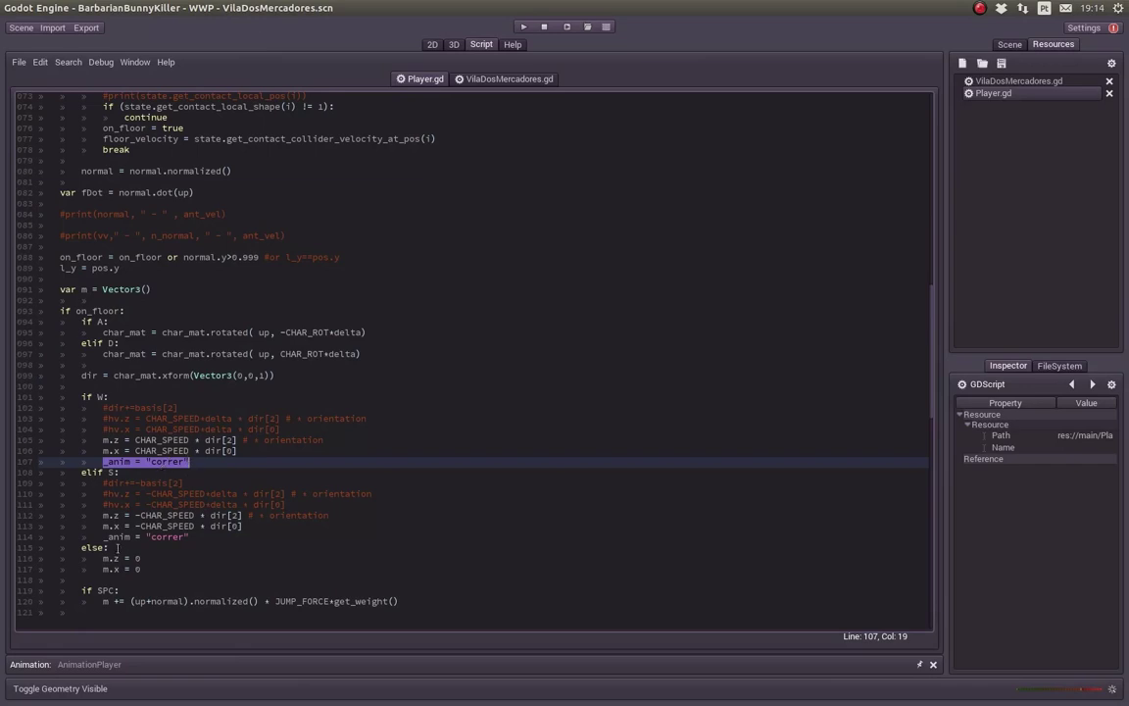
drag(104, 538, 174, 540)
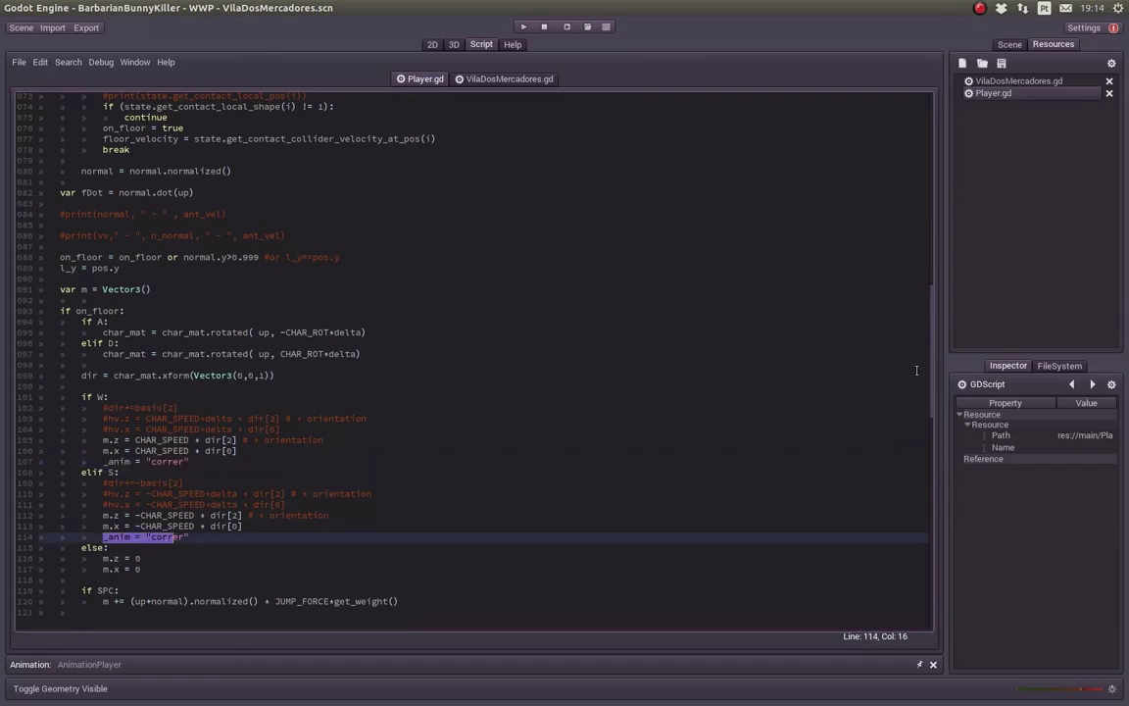
drag(933, 370, 908, 527)
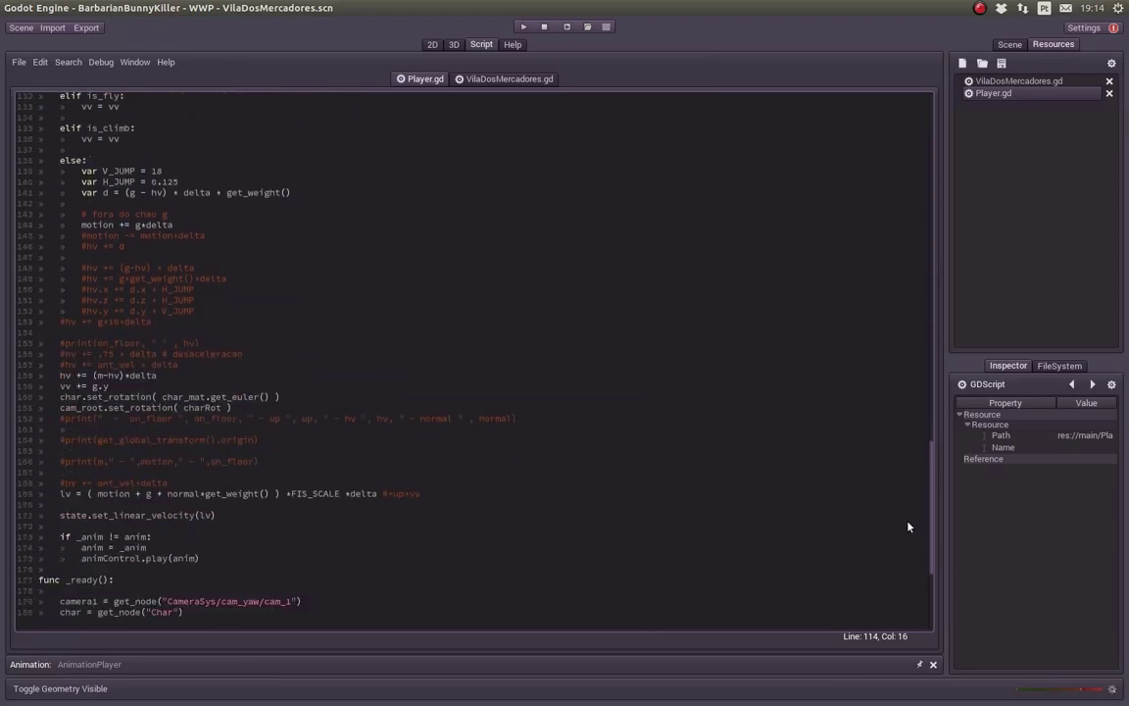
double_click(78, 537)
drag(123, 537, 147, 538)
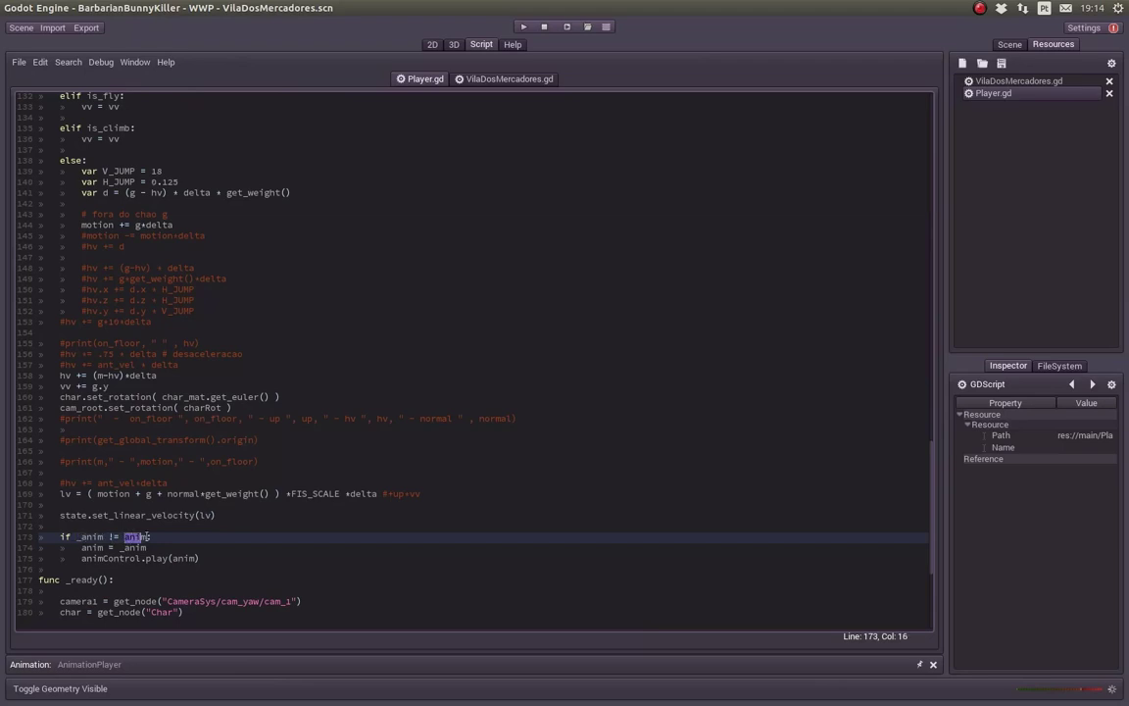
click(88, 547)
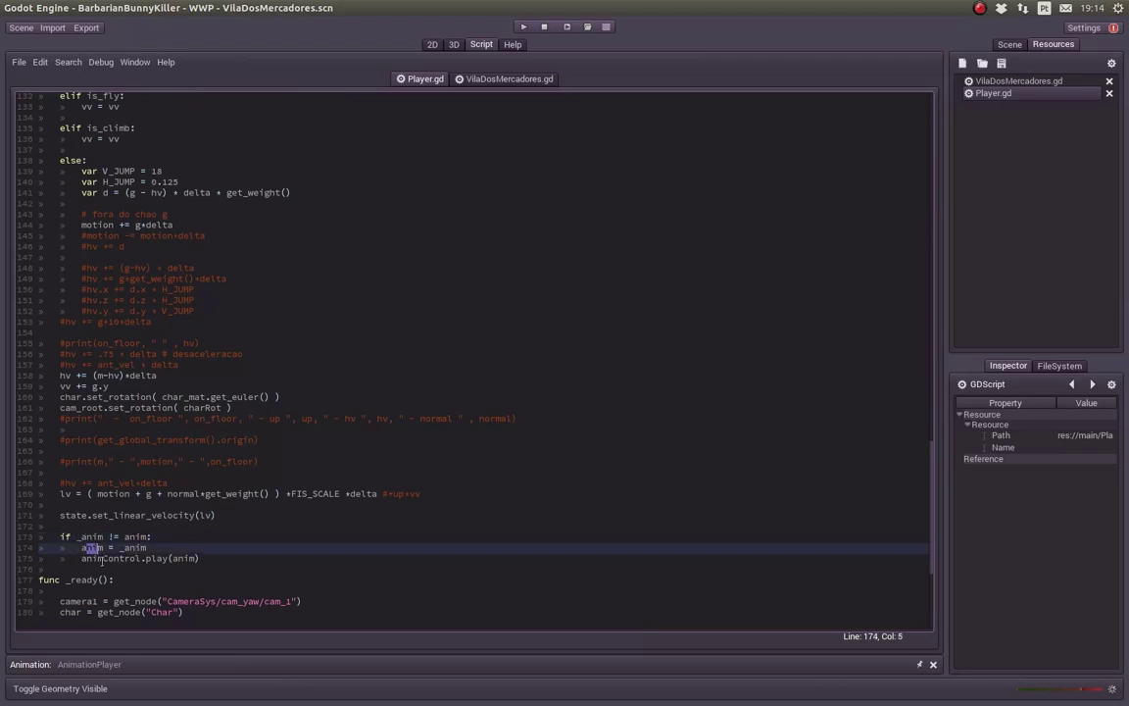
drag(82, 558, 141, 558)
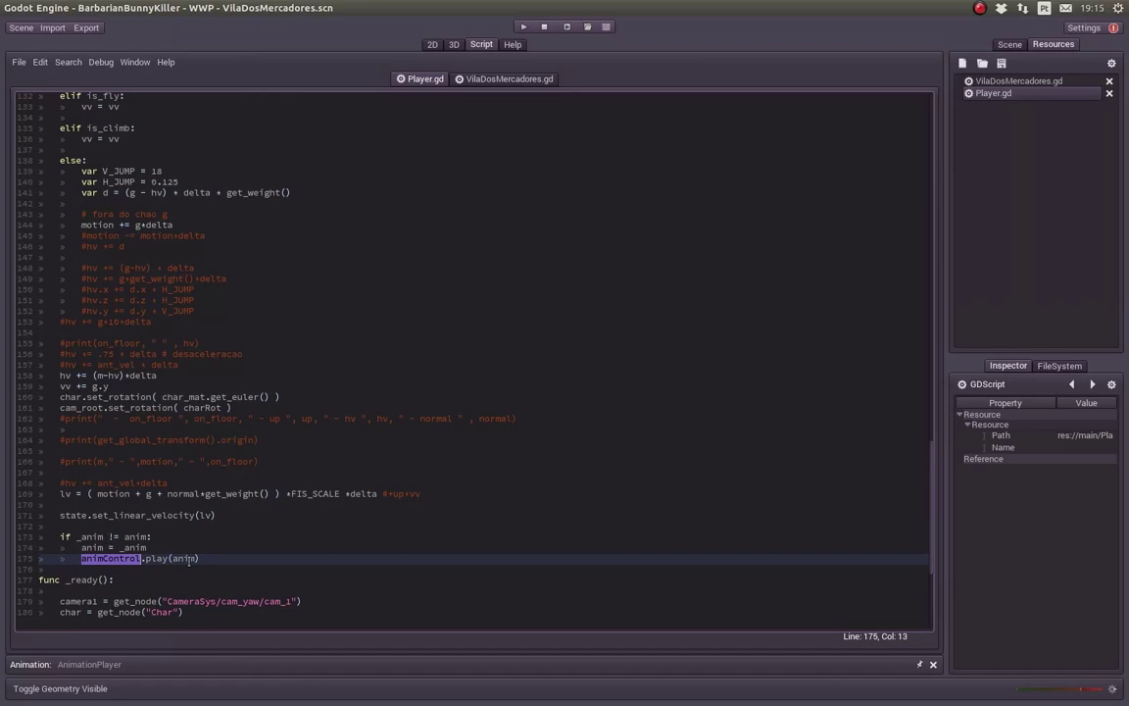
Step: Switch to the 3D scene and run the game
click(453, 46)
middle_drag(529, 267, 533, 281)
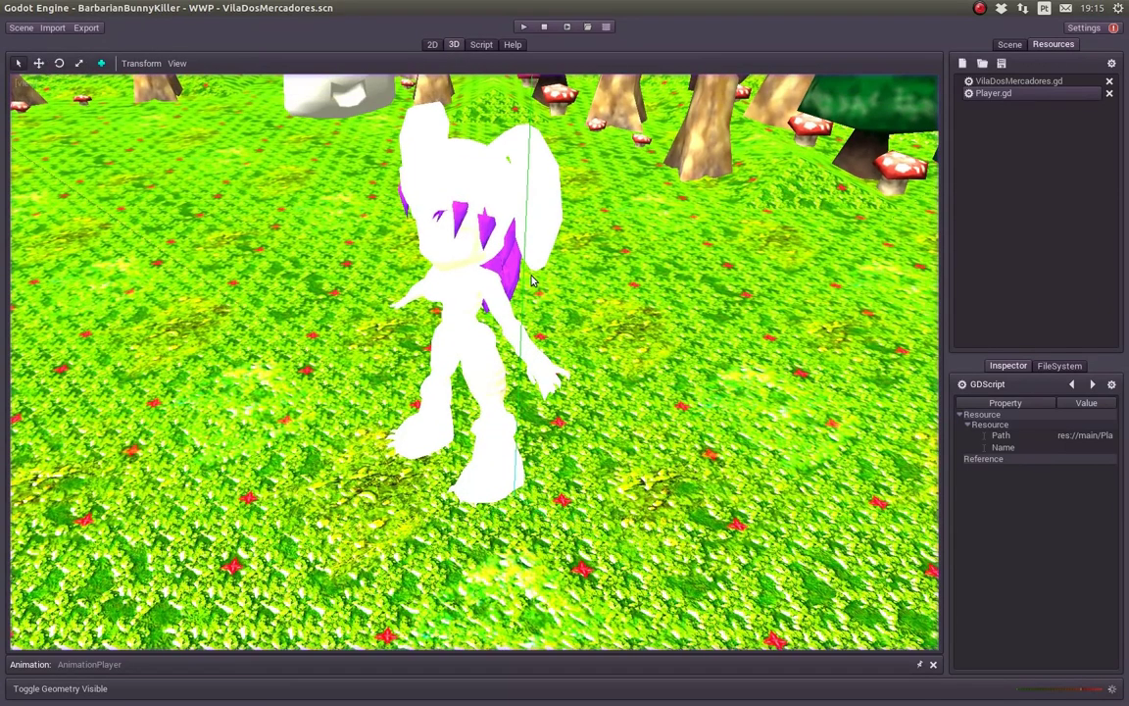
click(524, 27)
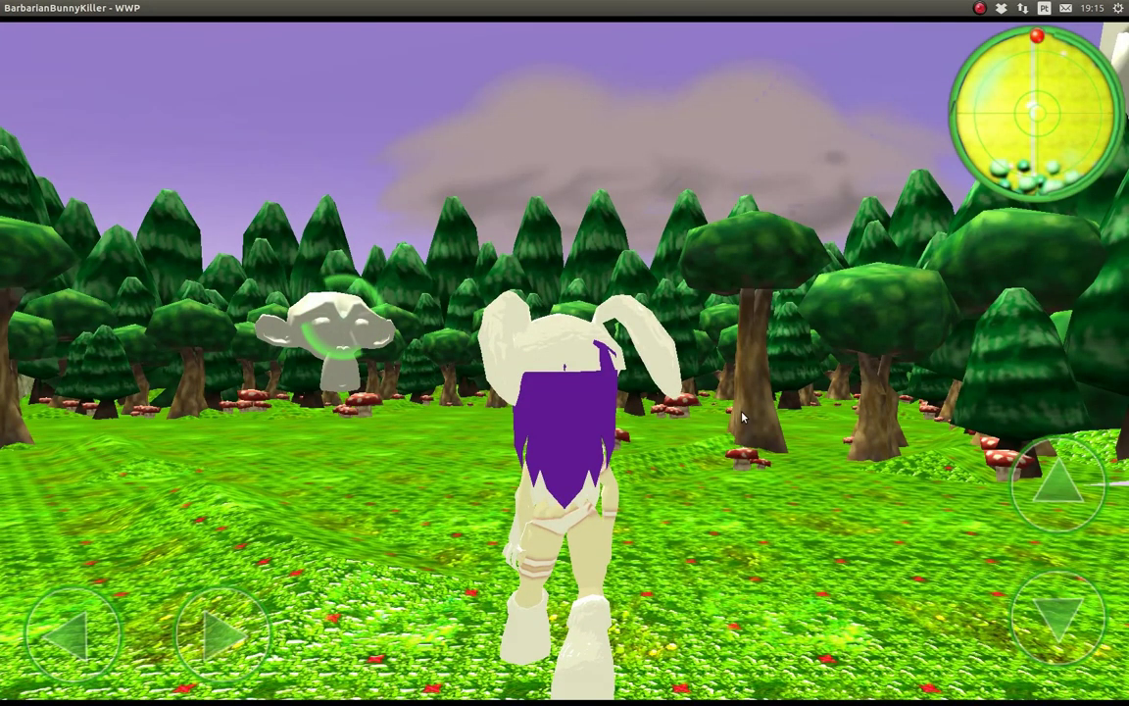
Step: Walk the bunny forward toward the rock wall and turn it around to the left
key(Up)
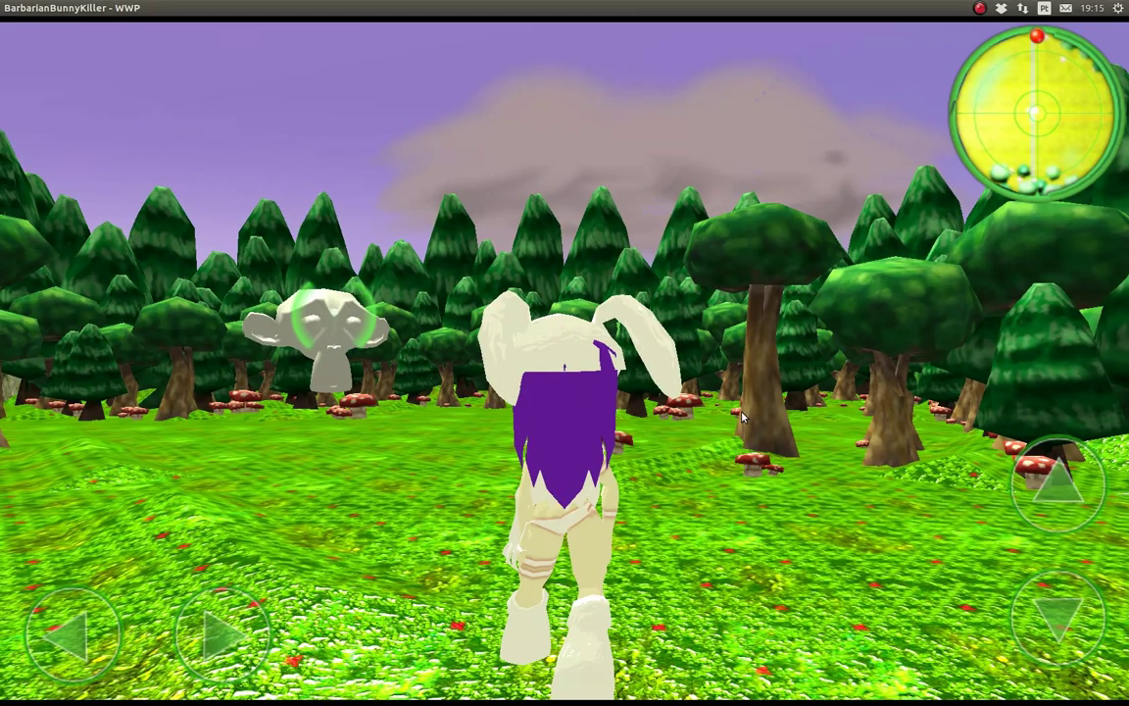
key(Left)
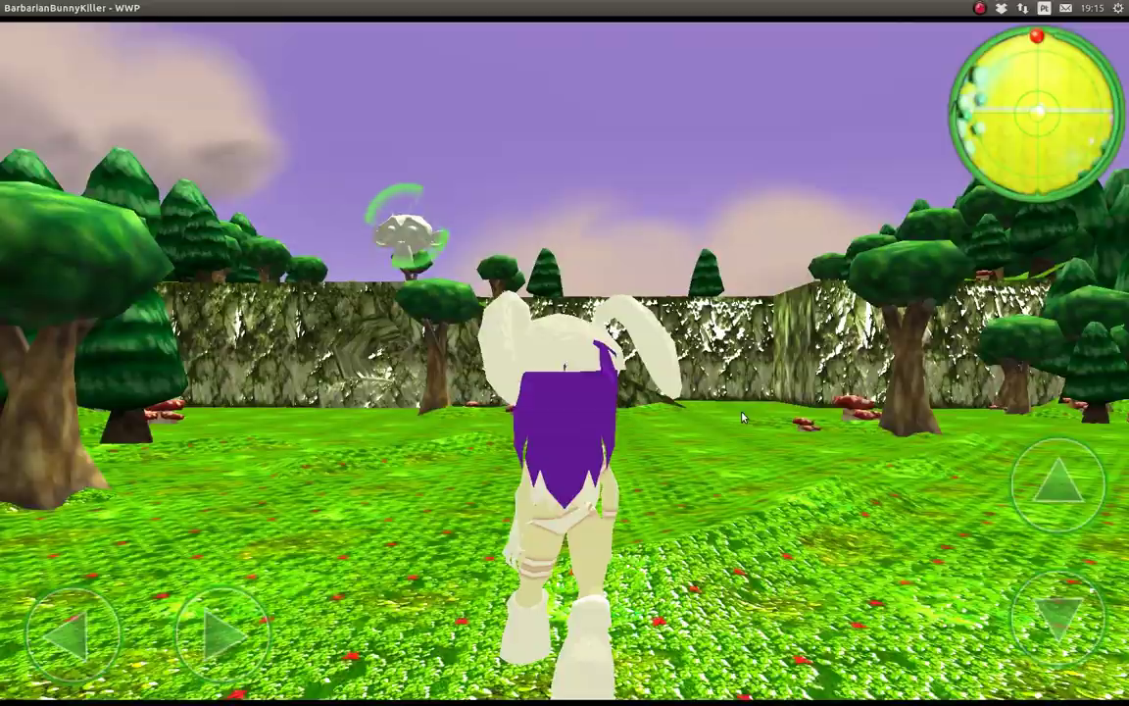
key(Up)
key(Right)
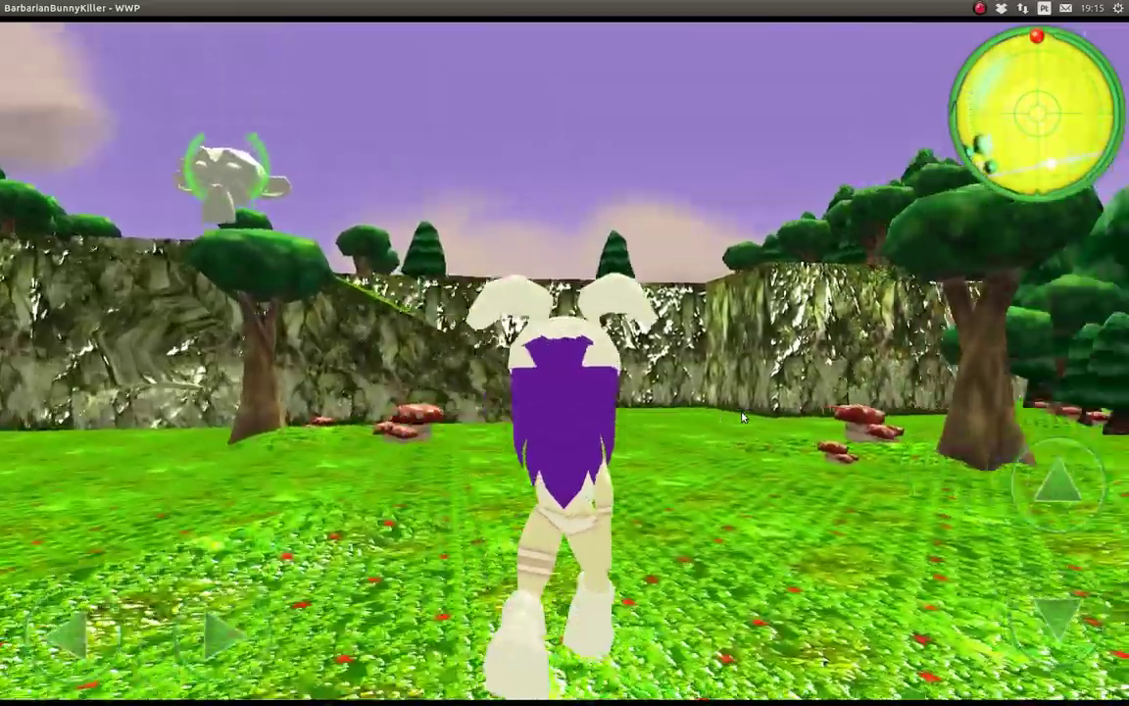
key(Left)
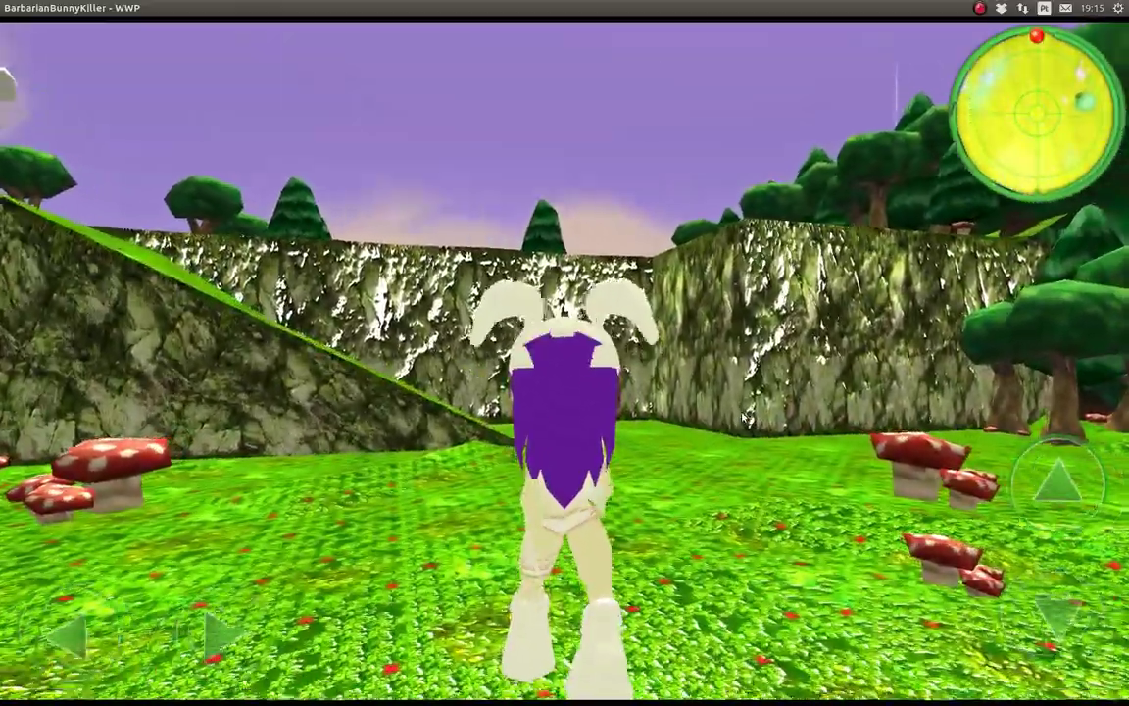
key(Left)
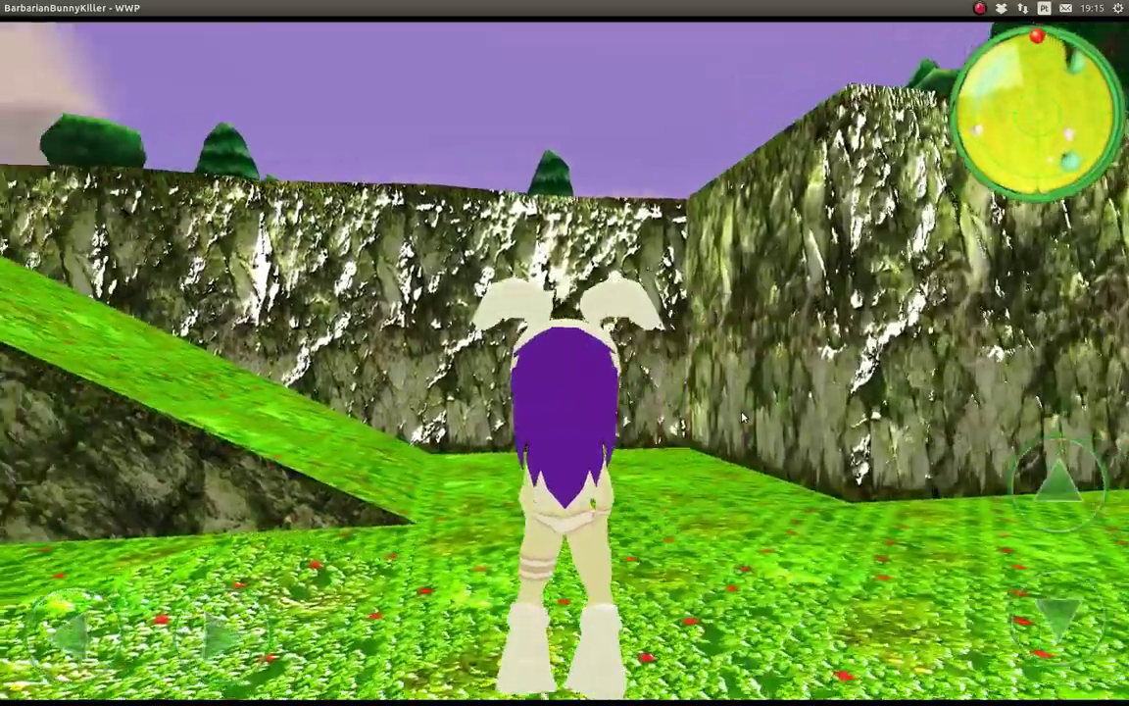
key(Left)
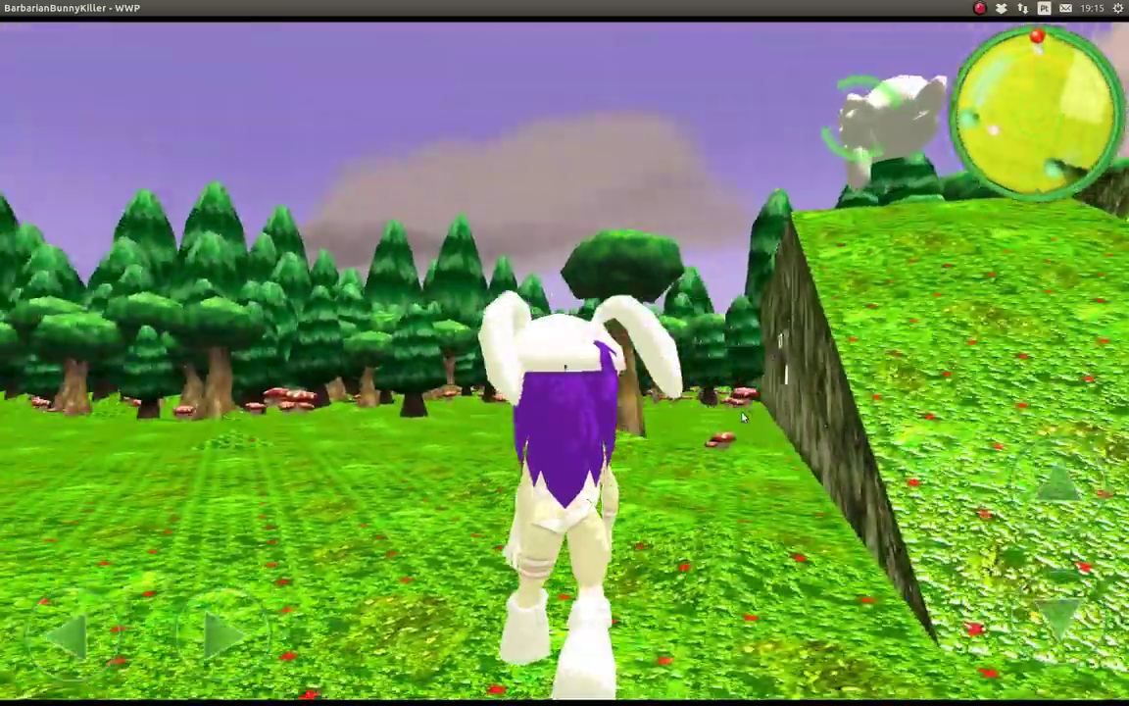
key(Left)
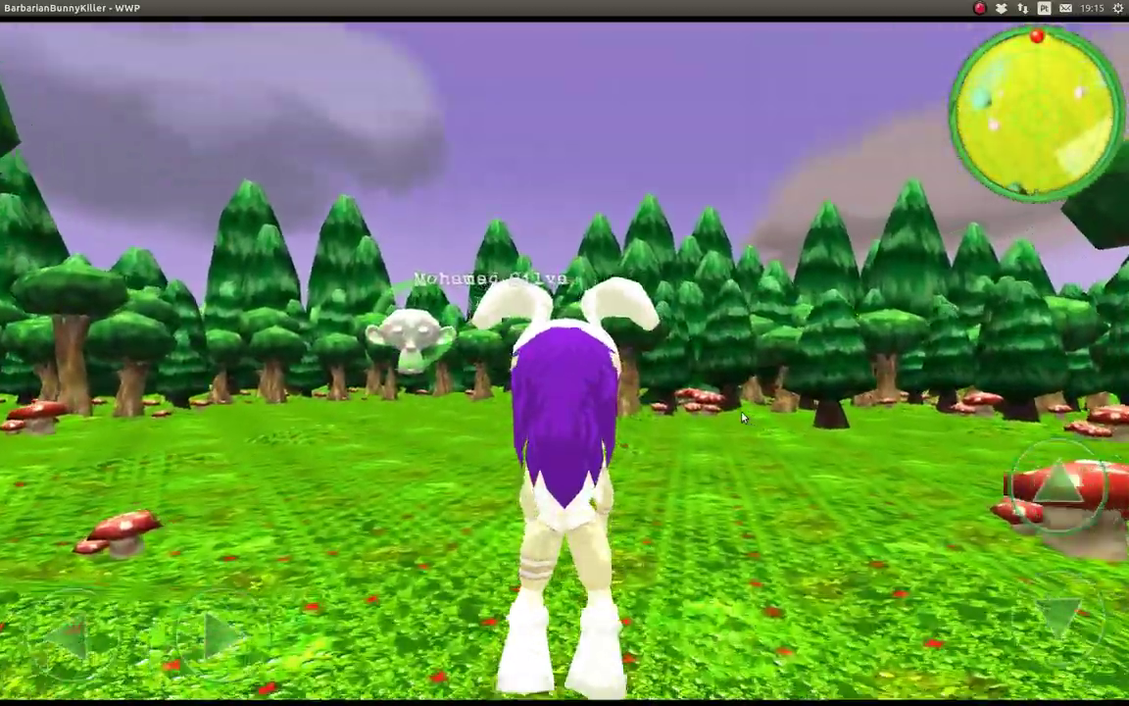
key(Left)
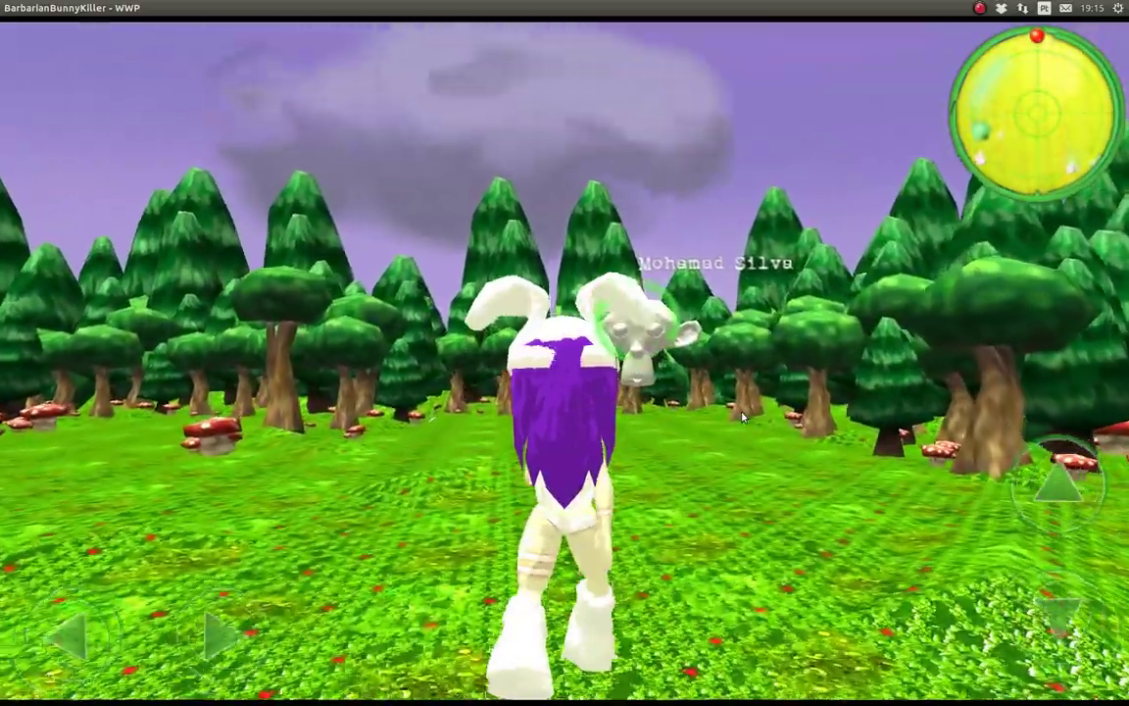
Step: Walk the bunny deeper into the forest, steering right and left, then close the game
key(Up)
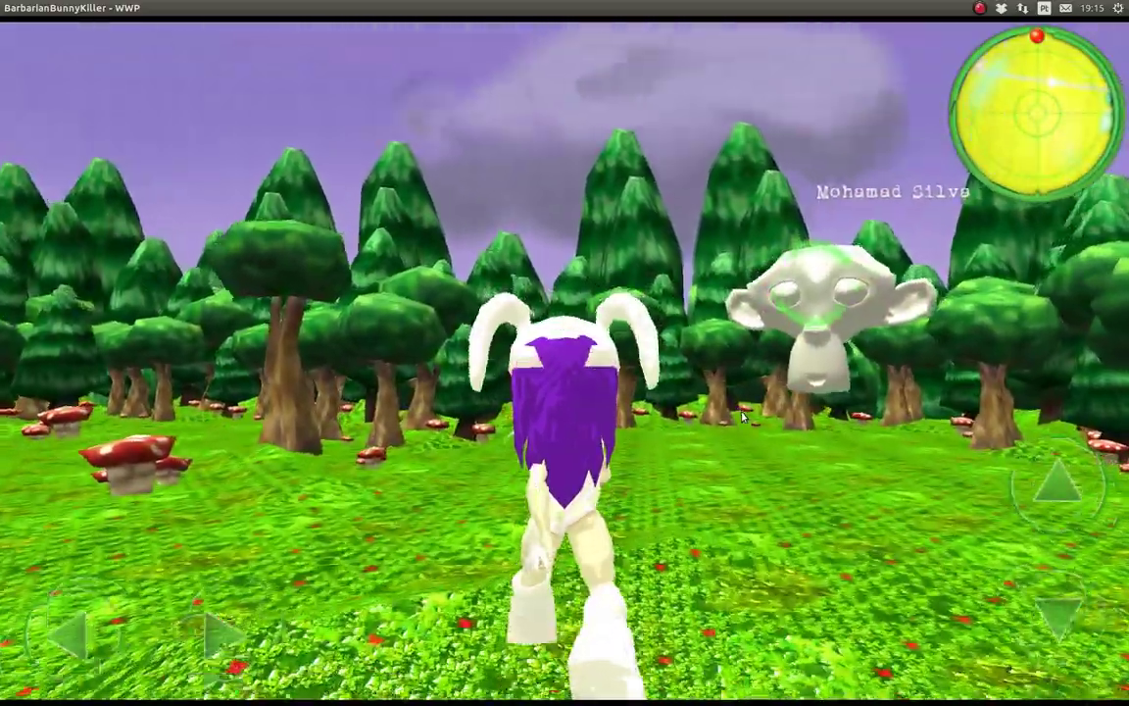
key(Right)
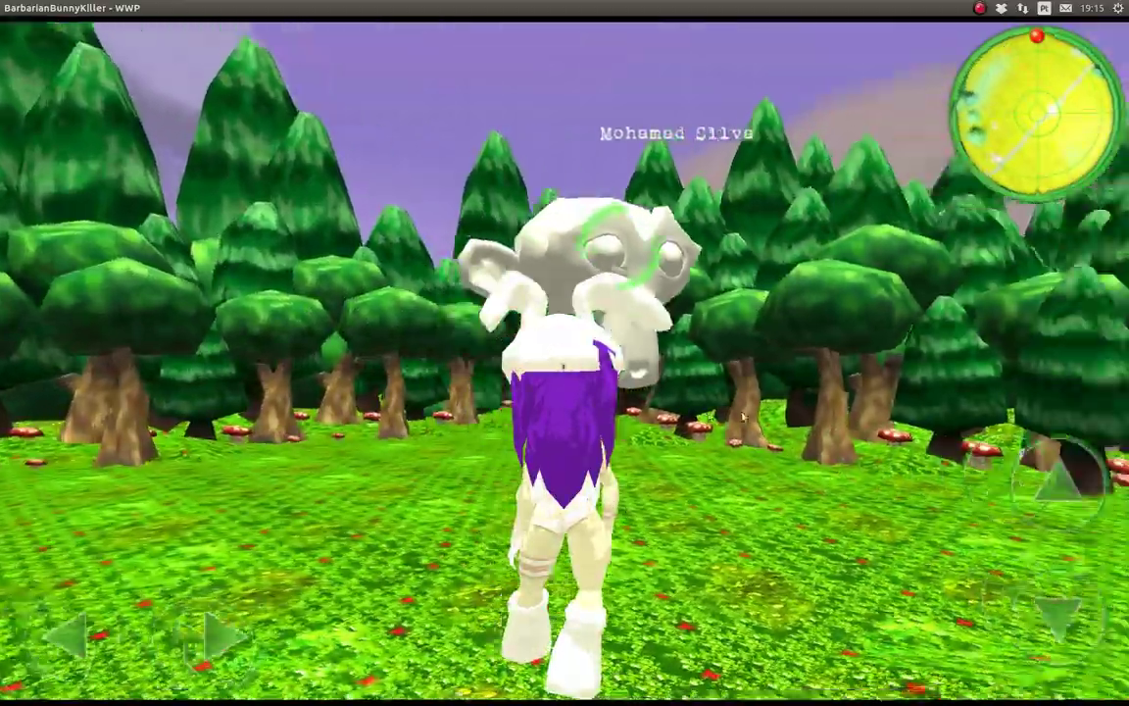
key(Right)
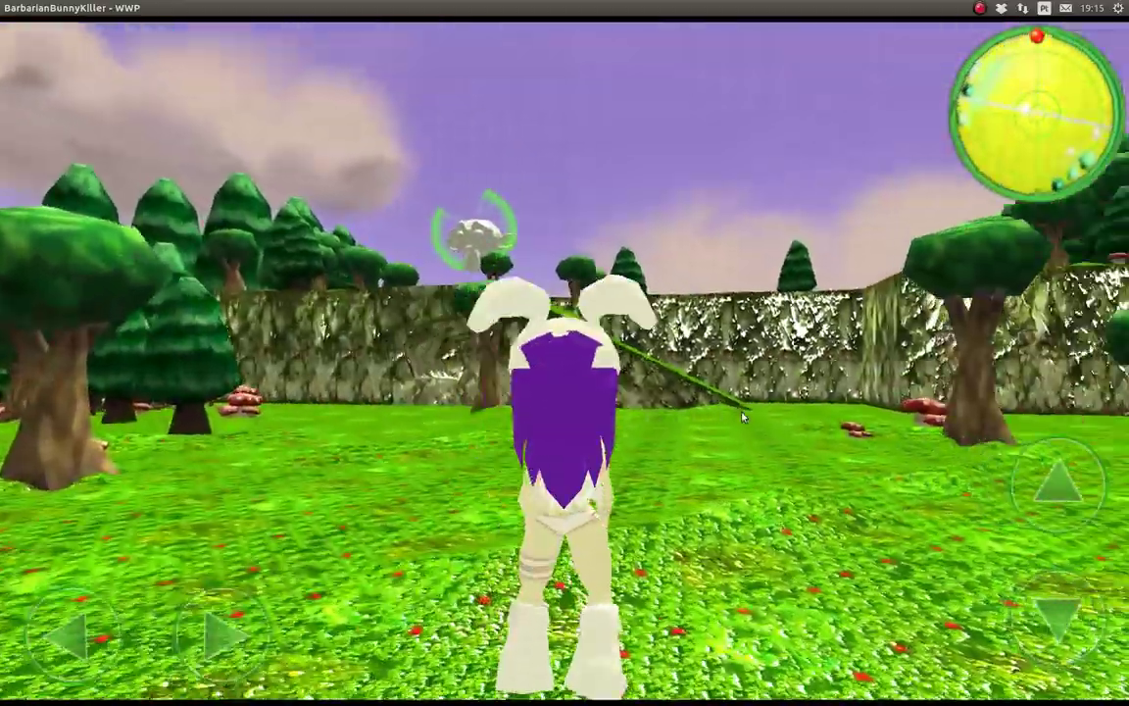
key(Right)
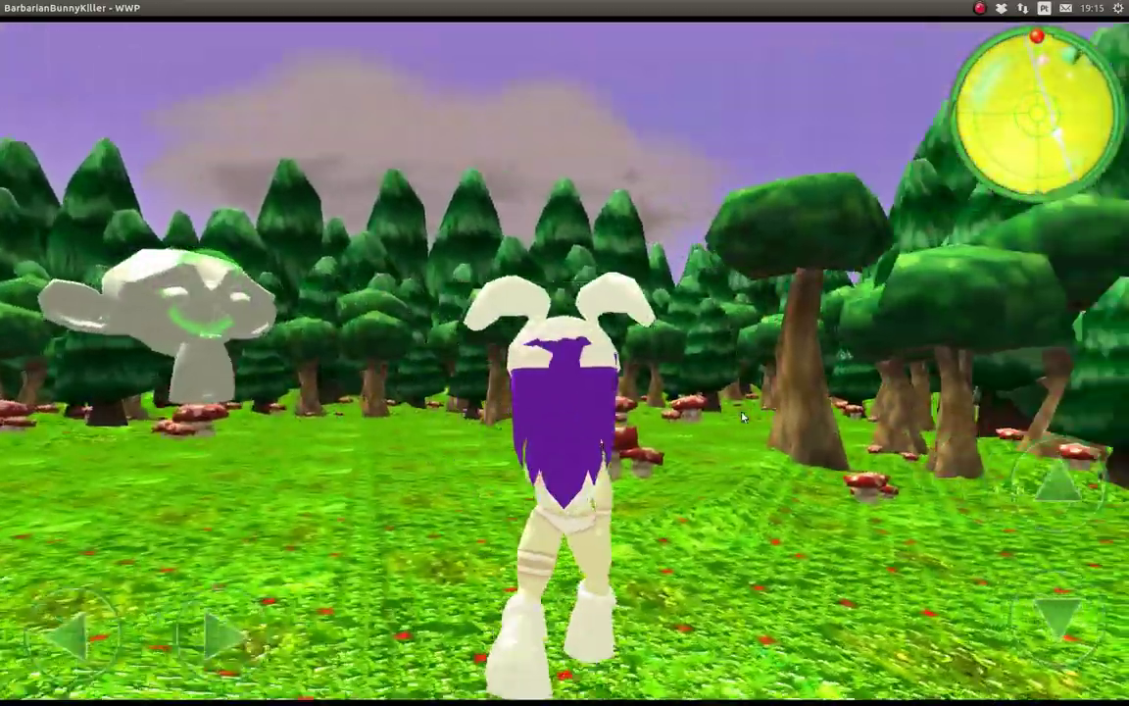
key(Left)
key(Left)
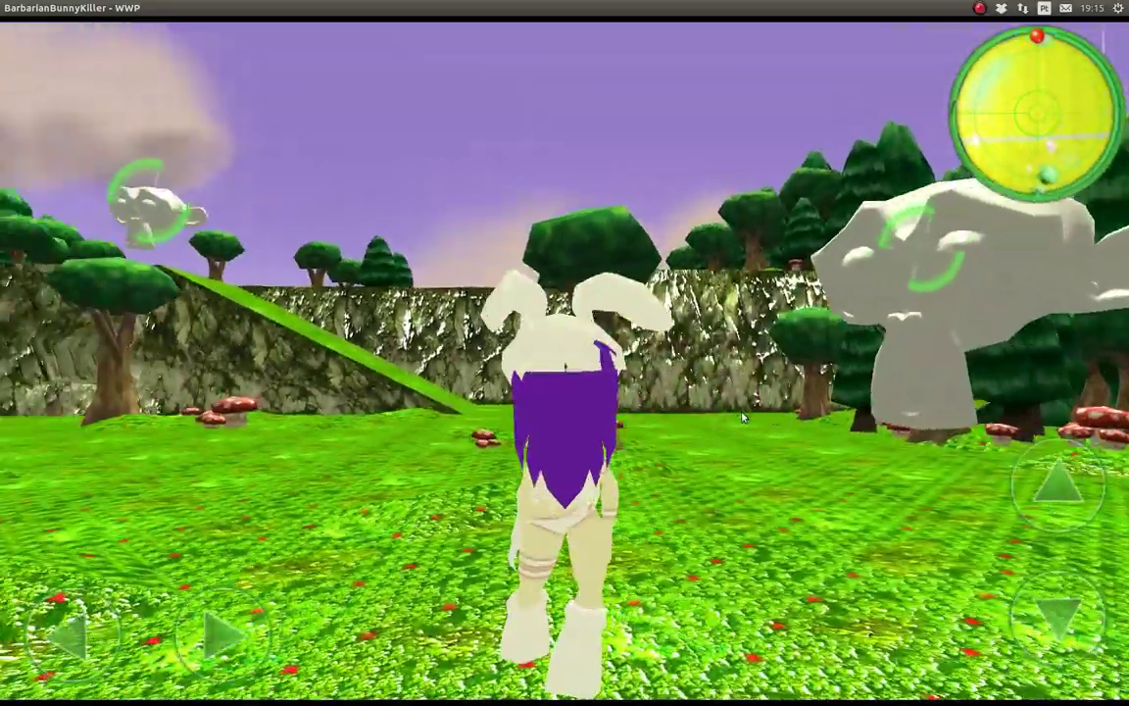
key(Left)
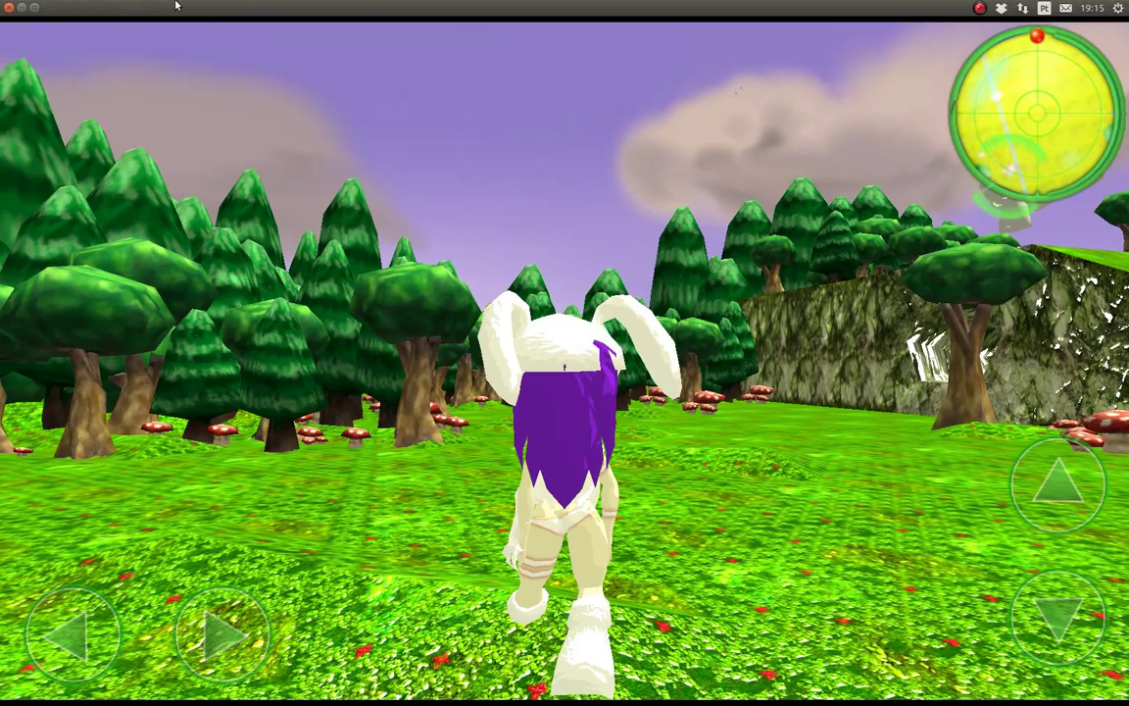
click(10, 8)
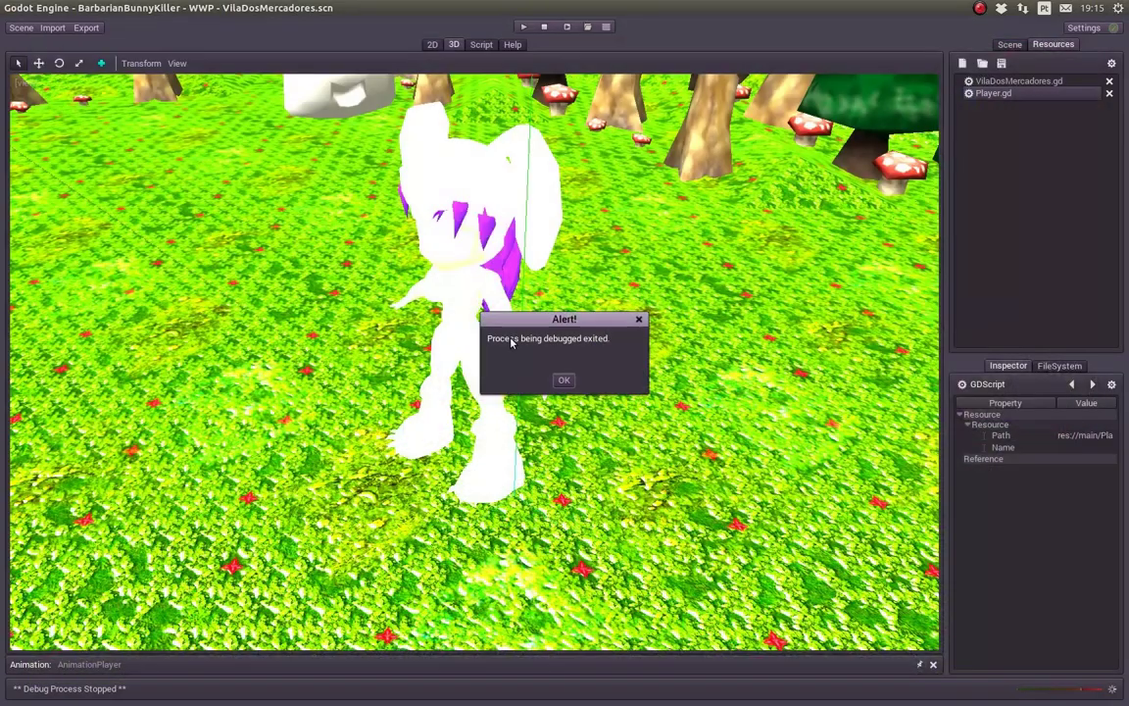
Step: Dismiss the debugged-process-exited alert with OK
click(562, 379)
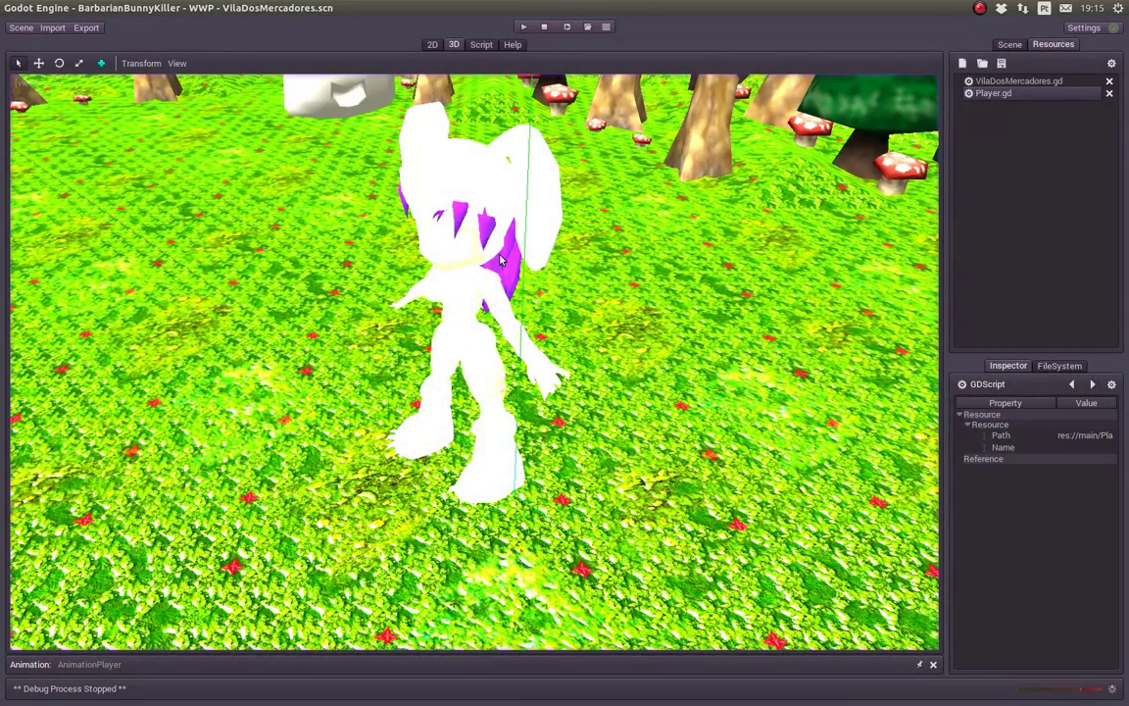
mouse_move(0, 409)
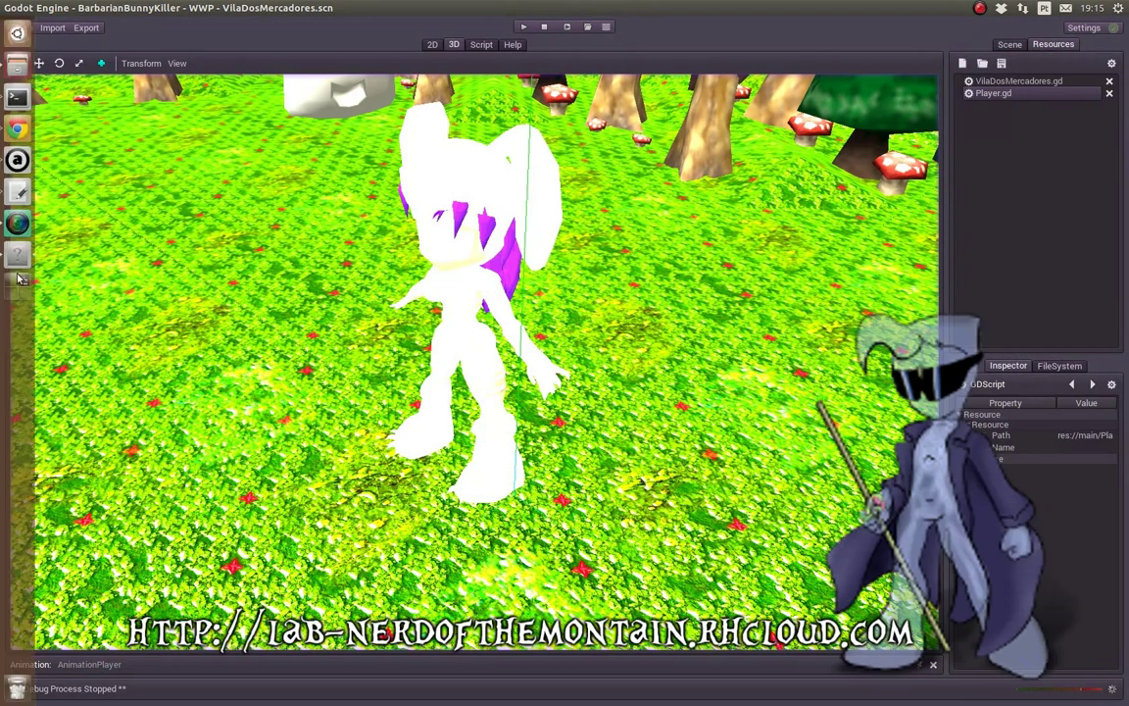